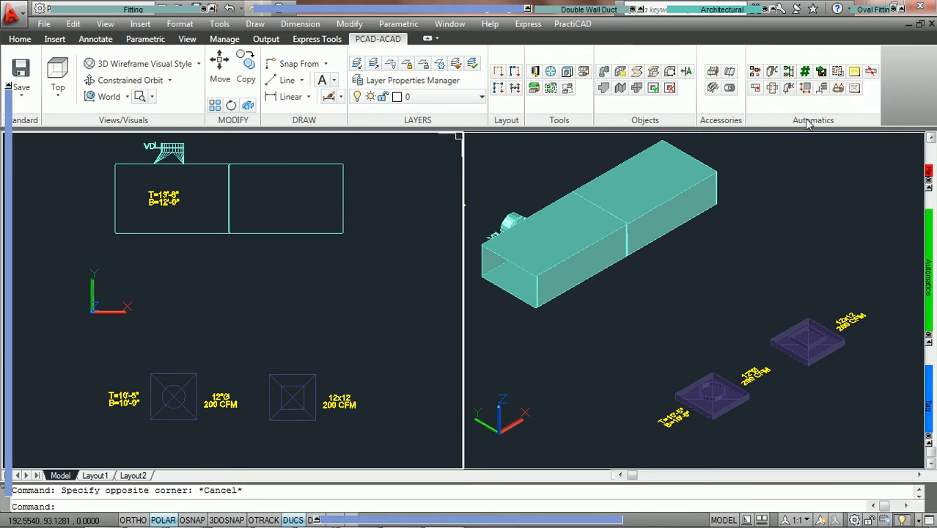
Step: Open Auto Flex and review its duct-side, route, GRD-side and selection settings
left_click(787, 73)
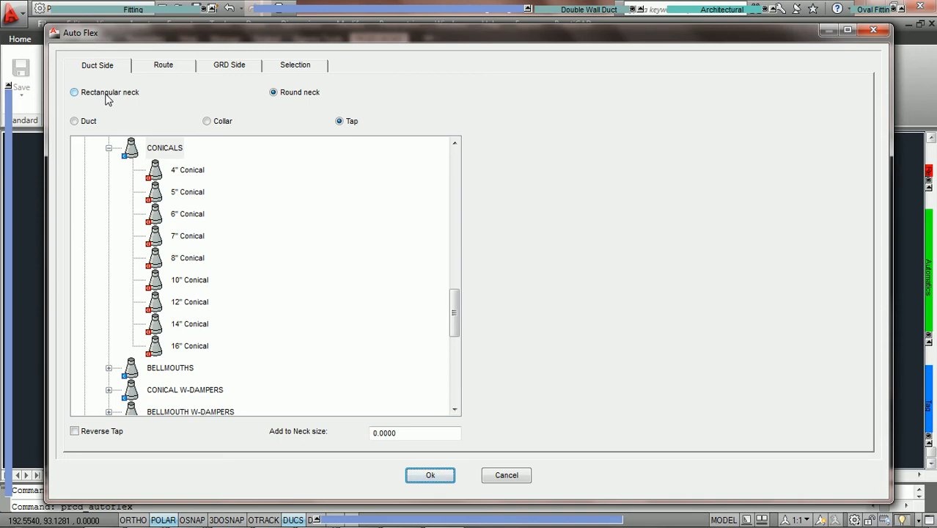
left_click(147, 67)
left_click(227, 68)
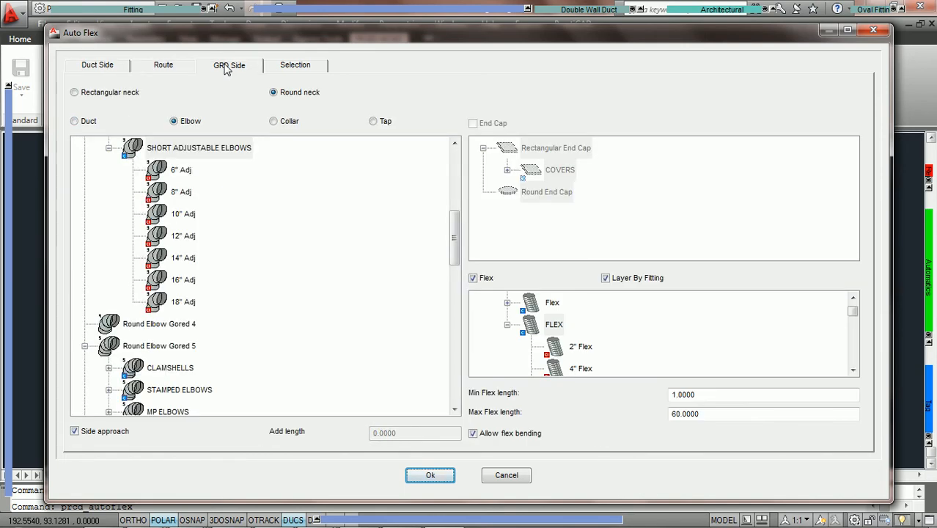
left_click(289, 67)
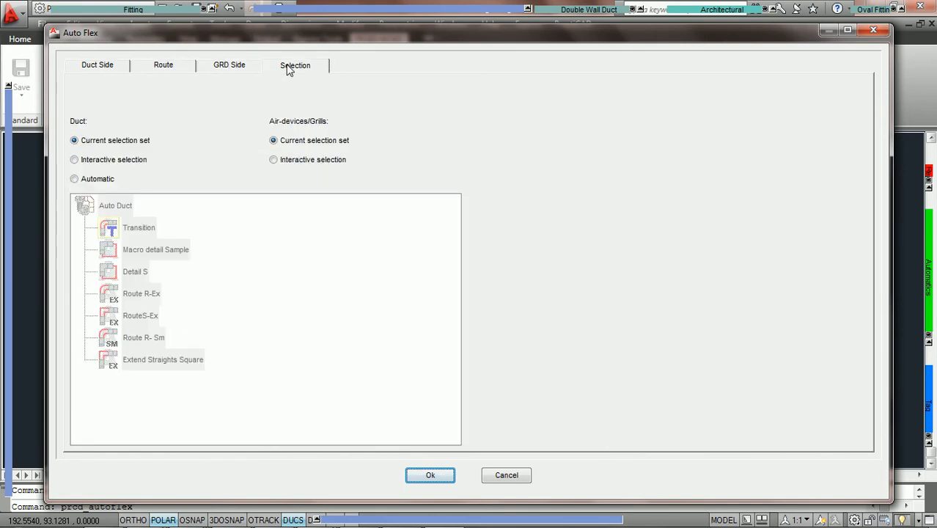
left_click(97, 67)
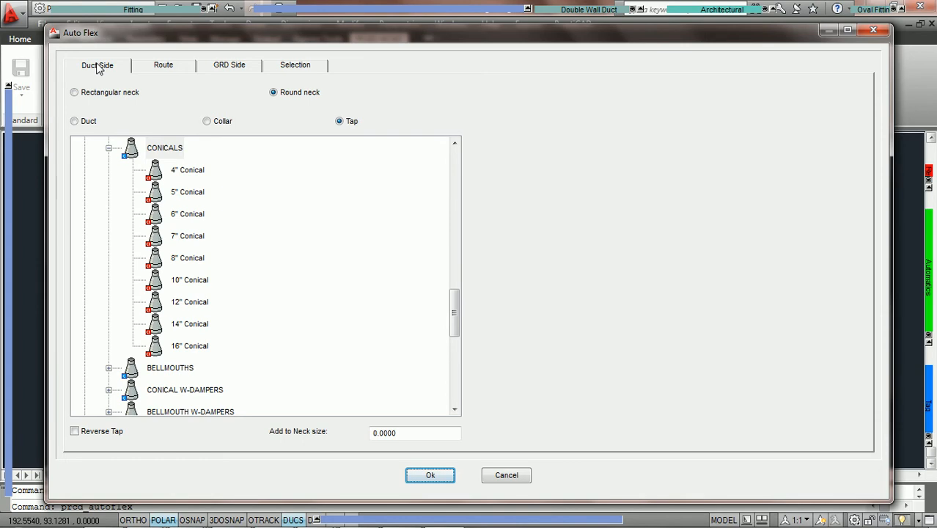
left_click(162, 67)
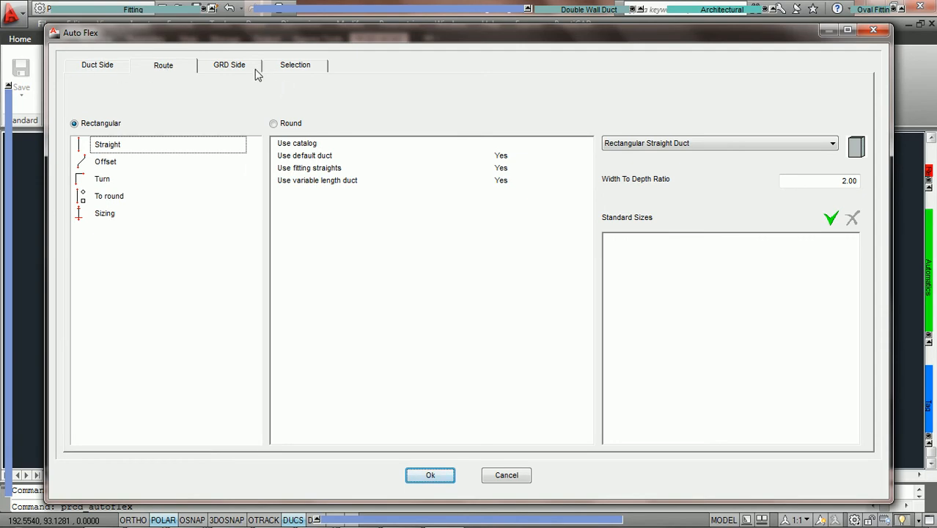
left_click(222, 69)
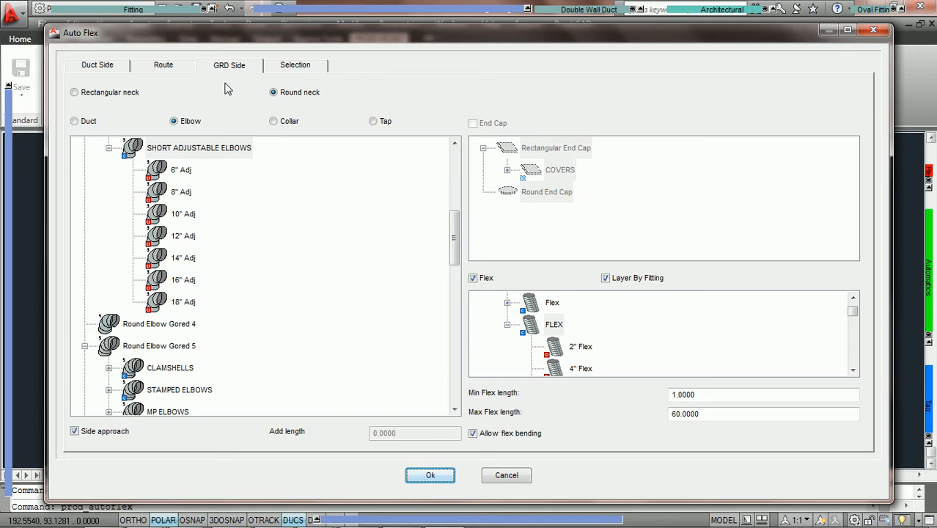
left_click(93, 69)
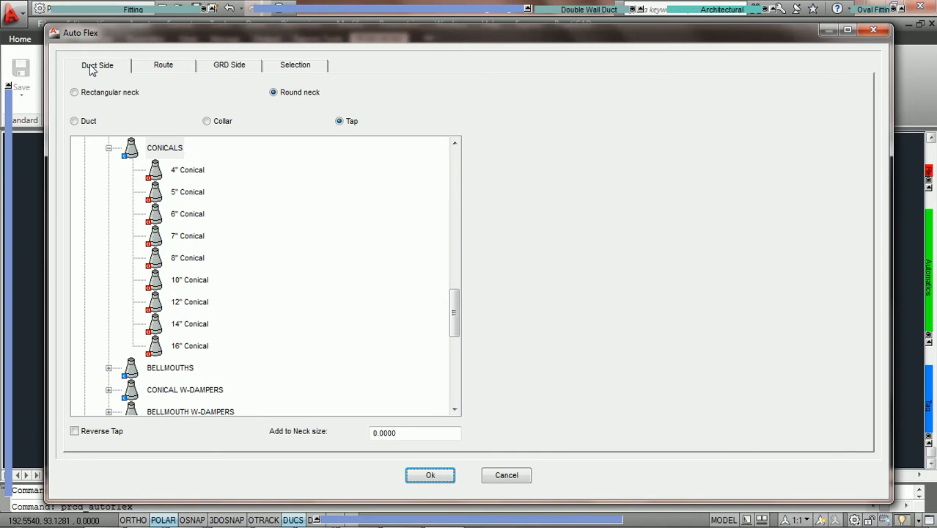
left_click(163, 68)
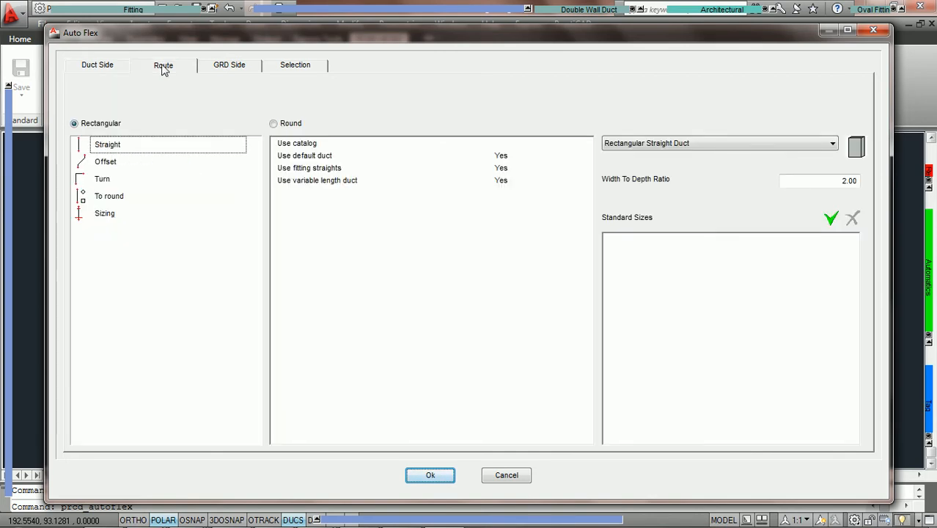
left_click(217, 70)
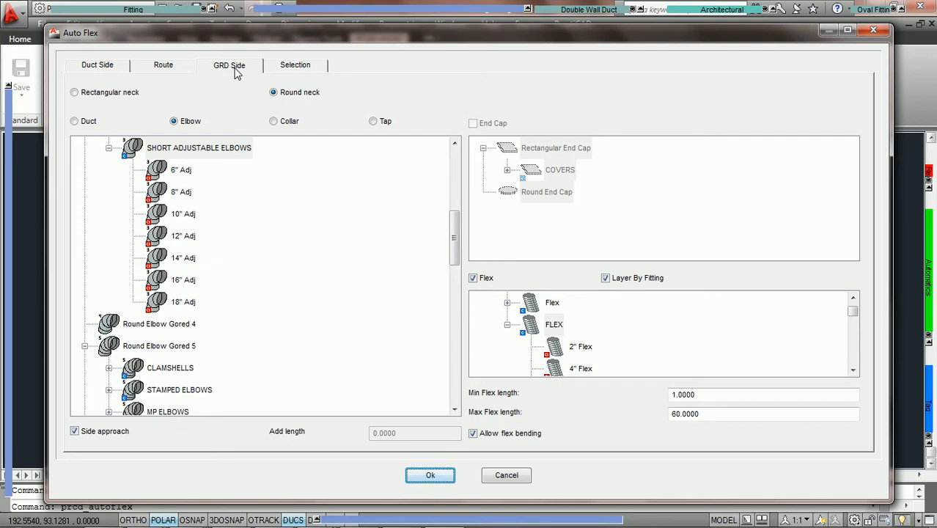
left_click(299, 68)
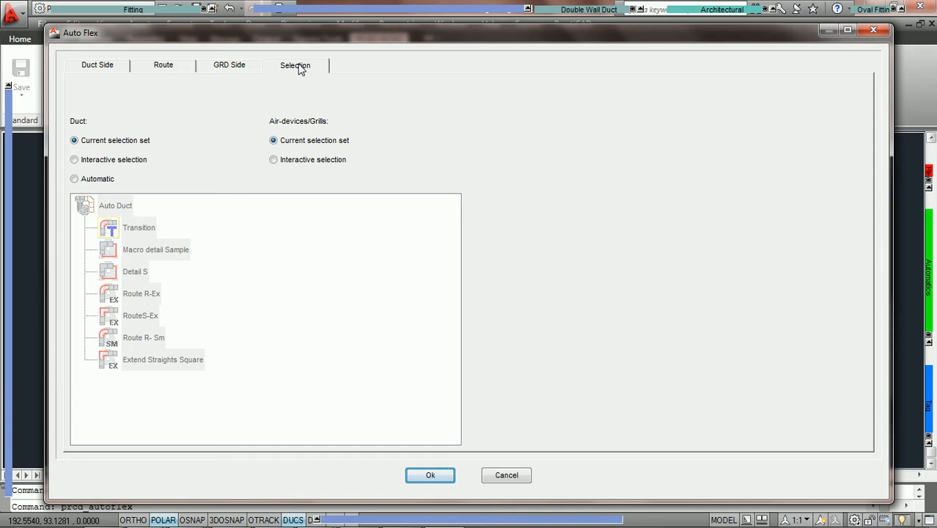
left_click(95, 67)
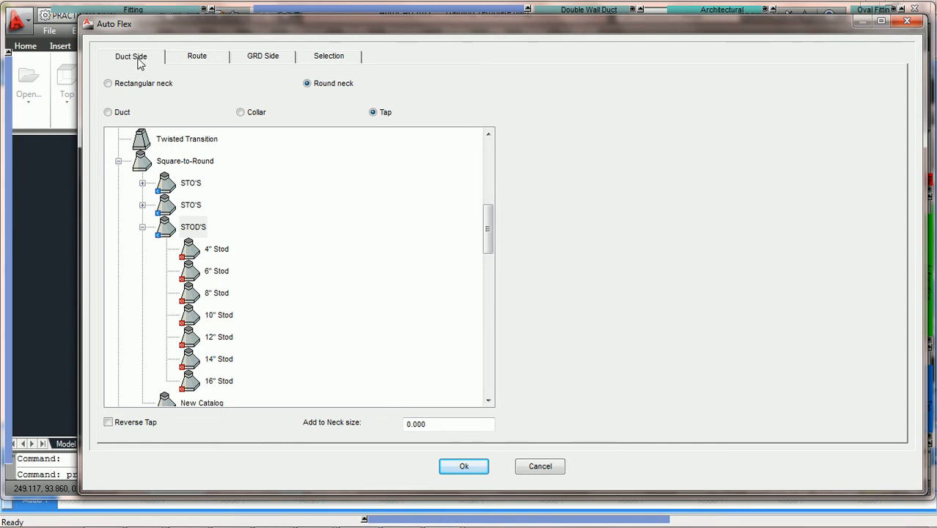
Step: Compare the duct-side tap choices for rectangular and round necks, with the dialog moved clear of the duct and diffusers
left_click(107, 83)
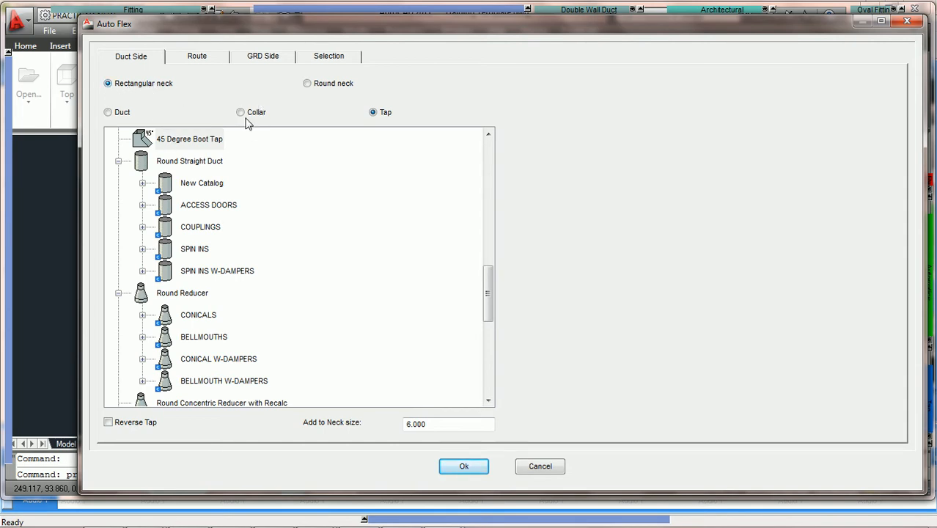
left_click(306, 84)
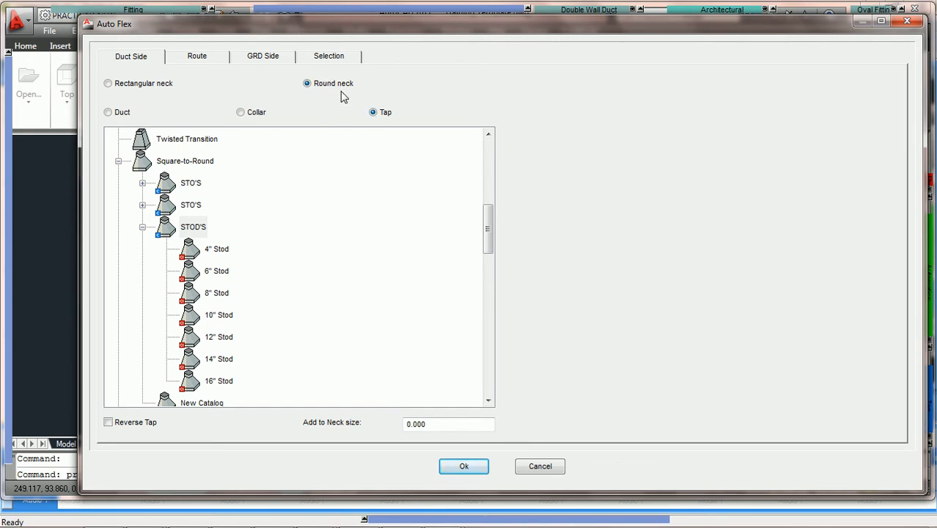
left_click(111, 86)
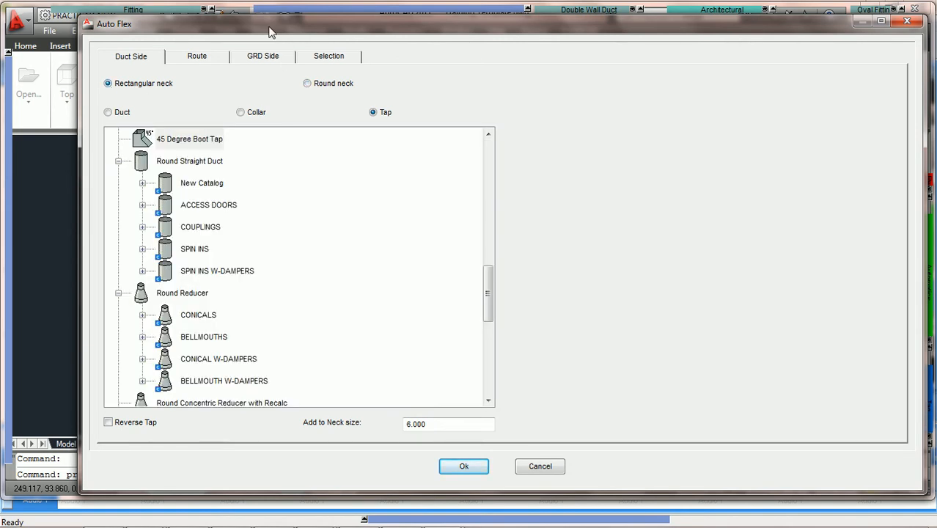
left_click_drag(270, 32, 602, 28)
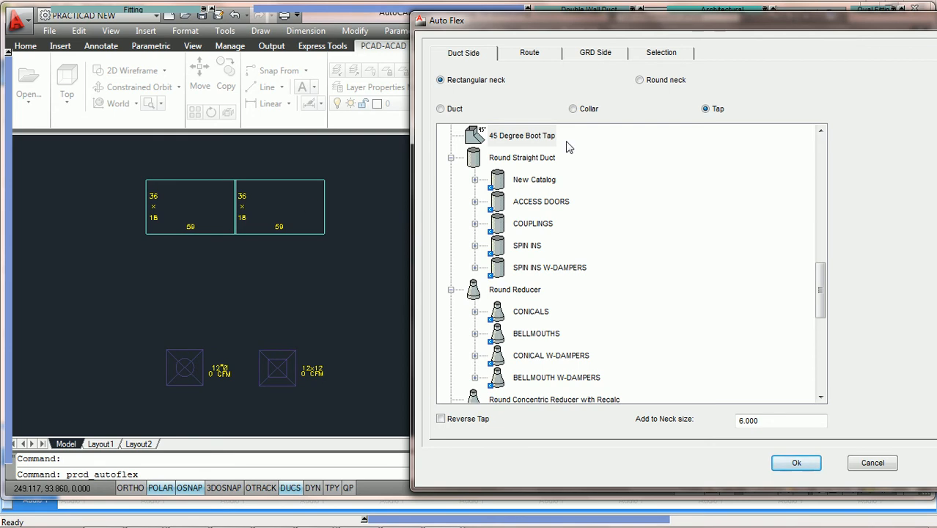
Step: Try SPIN INS as the round-neck tap and the 45 Degree Boot Tap as the rectangular-neck tap
left_click(639, 80)
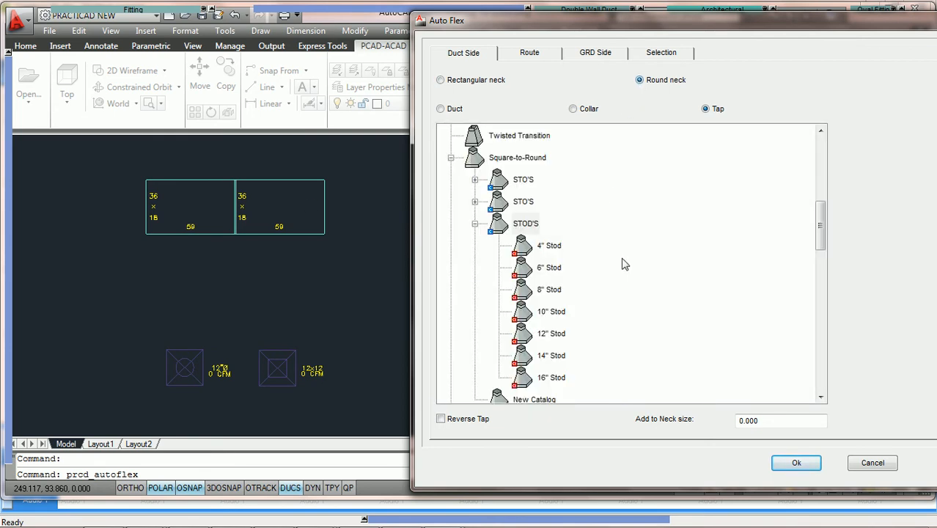
left_click_drag(817, 209, 819, 306)
left_click(535, 227)
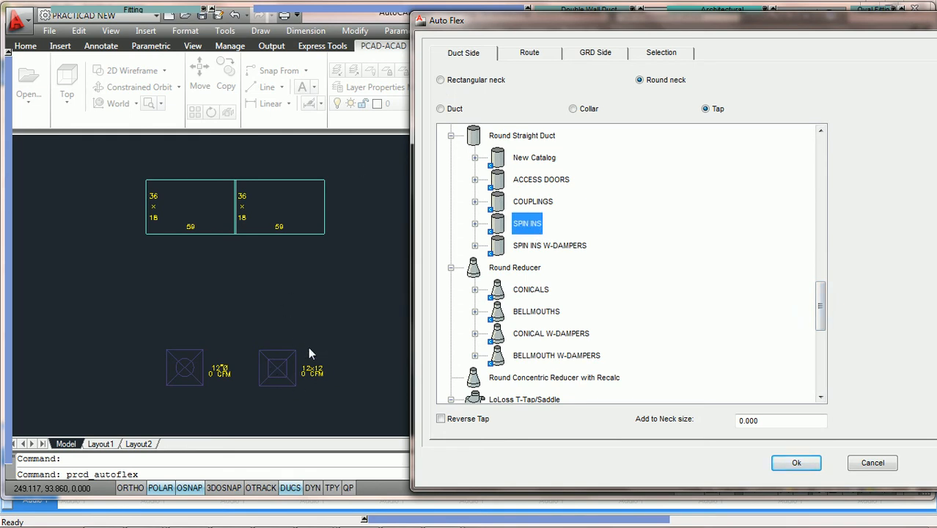
left_click(441, 80)
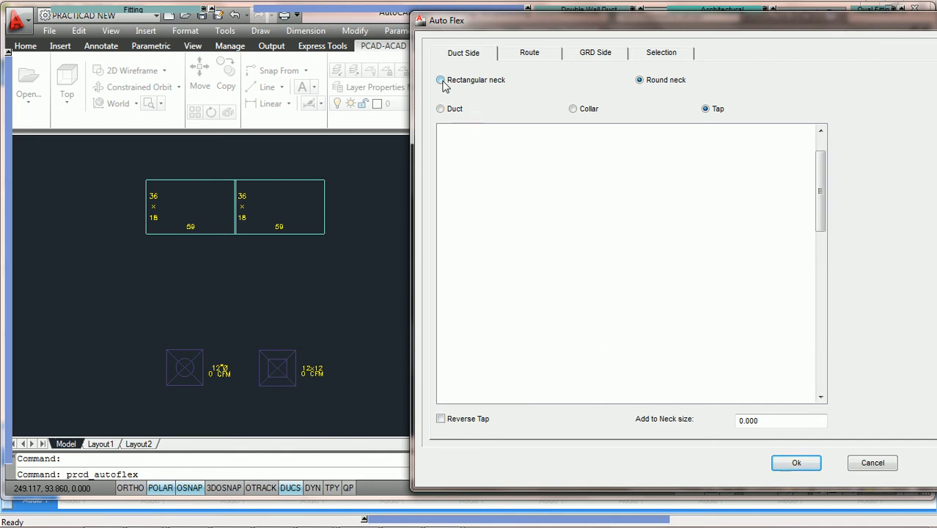
left_click(508, 137)
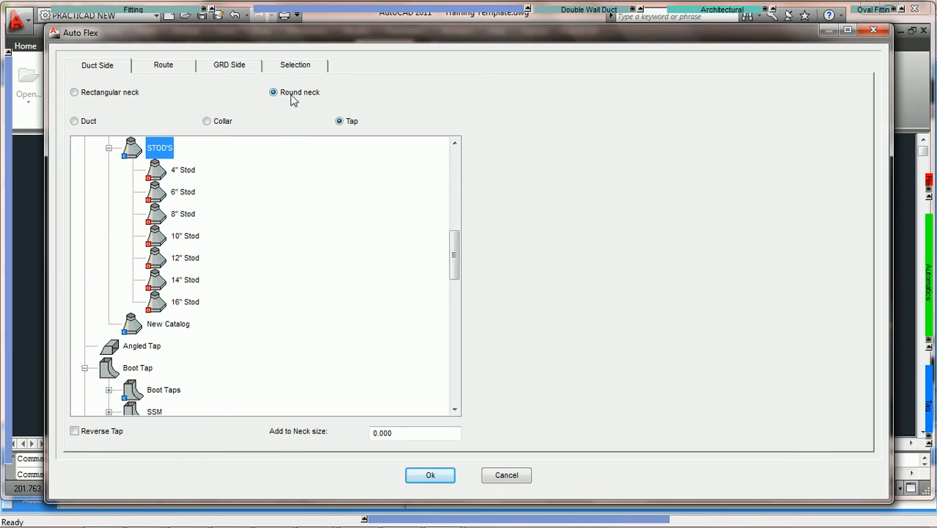
left_click(74, 122)
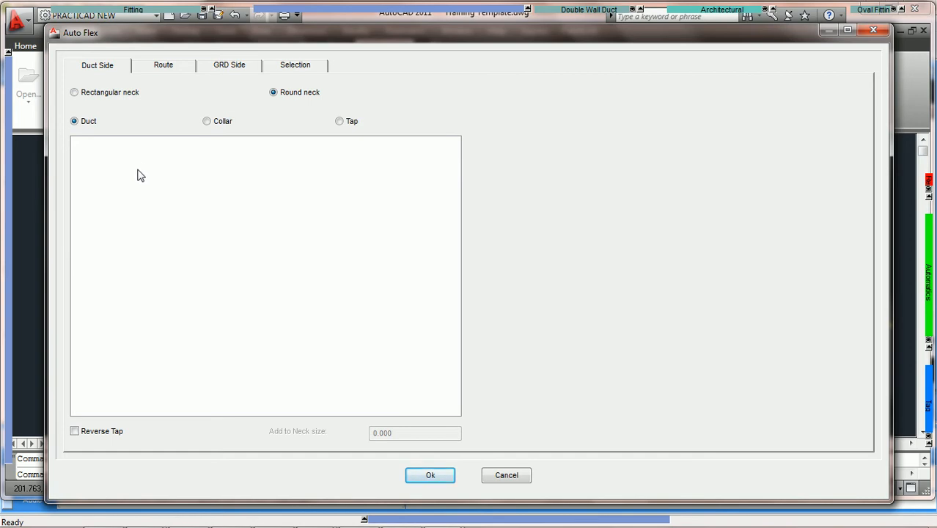
left_click_drag(169, 37, 433, 41)
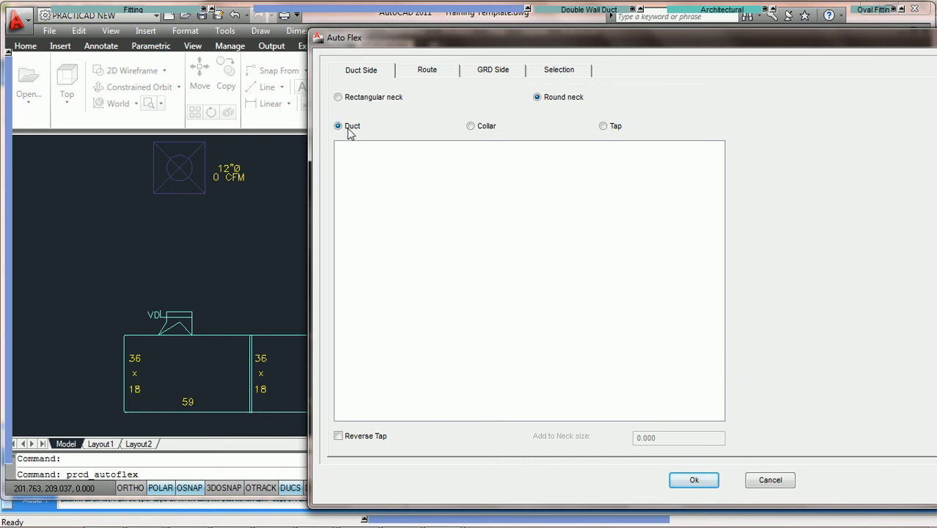
left_click(764, 481)
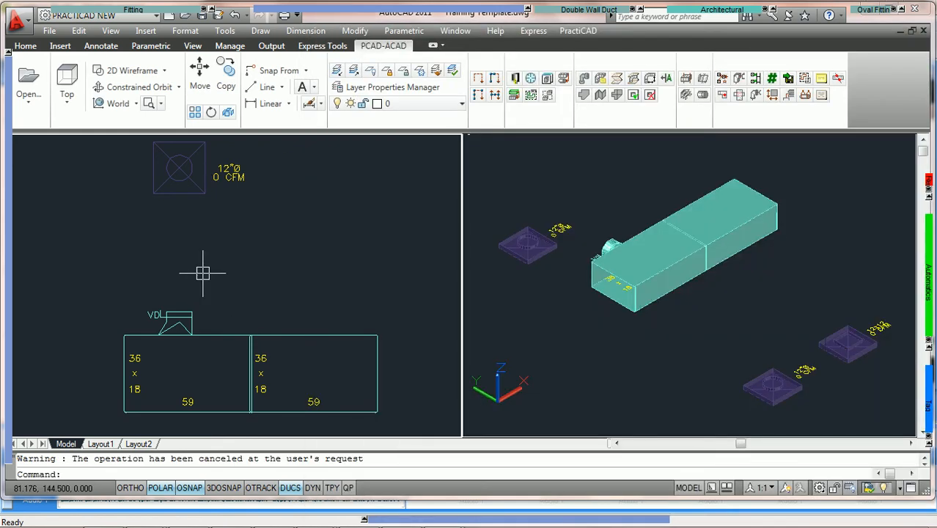
Step: Connect the existing tap on the duct to the 12" round diffuser above it using Auto Flex with the round-neck duct side set to Duct
left_click(181, 317)
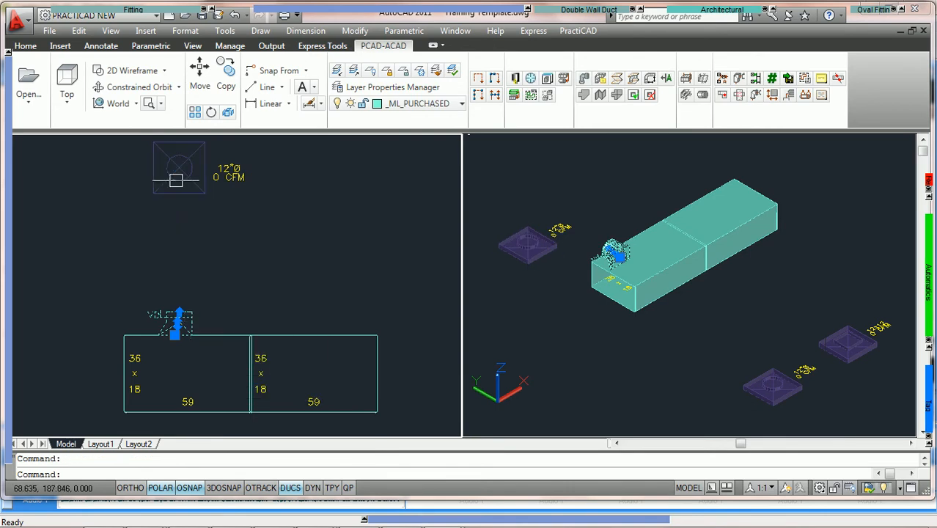
left_click(178, 177)
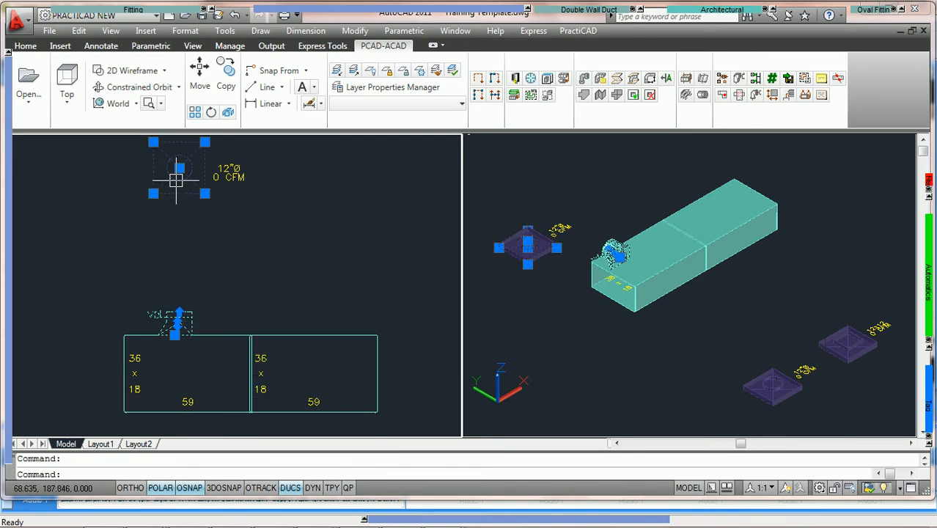
left_click(755, 79)
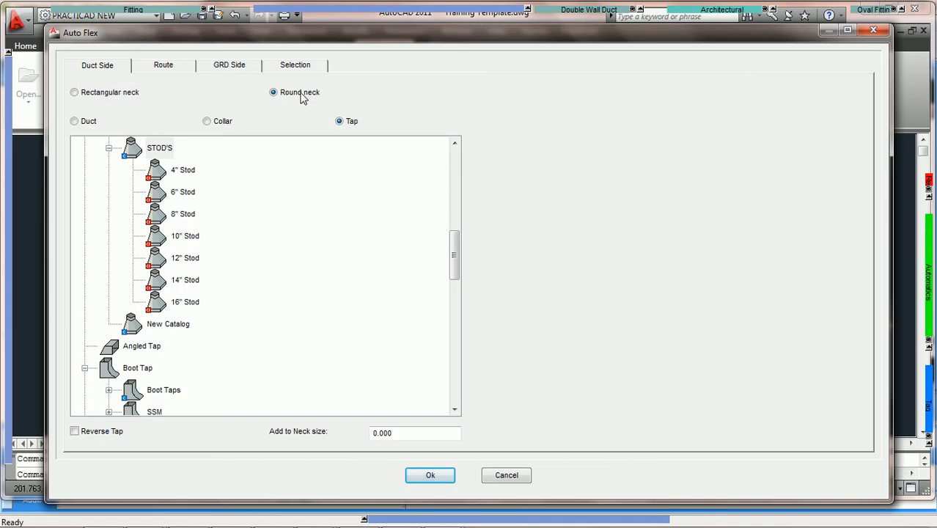
left_click(74, 122)
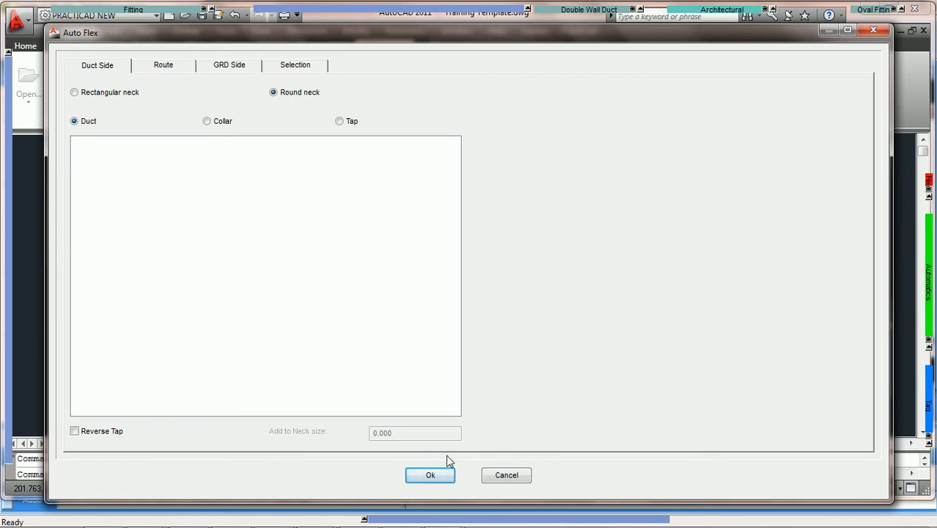
left_click(431, 477)
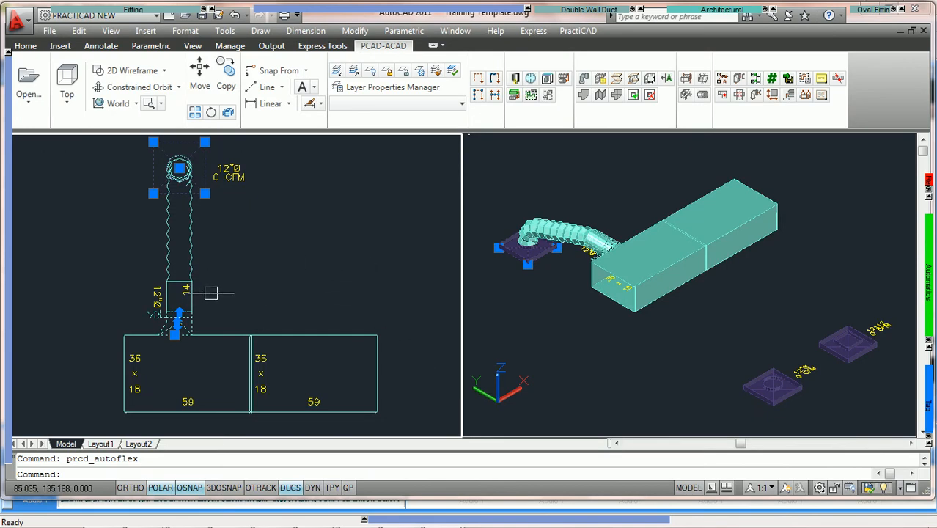
key("Escape")
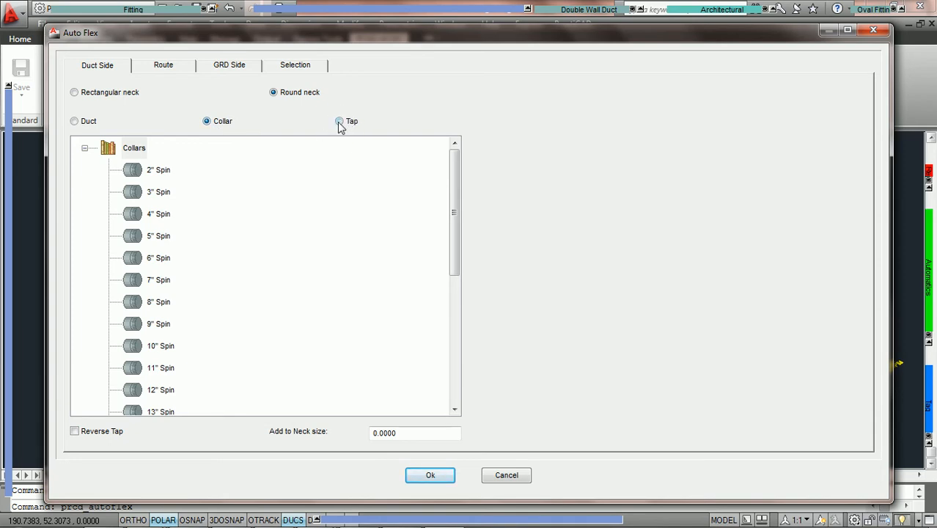
Step: Examine the round-neck collar choices in Auto Flex, comparing the whole Collars group with the single 10" Spin, and leave without applying
left_click_drag(420, 37, 424, 181)
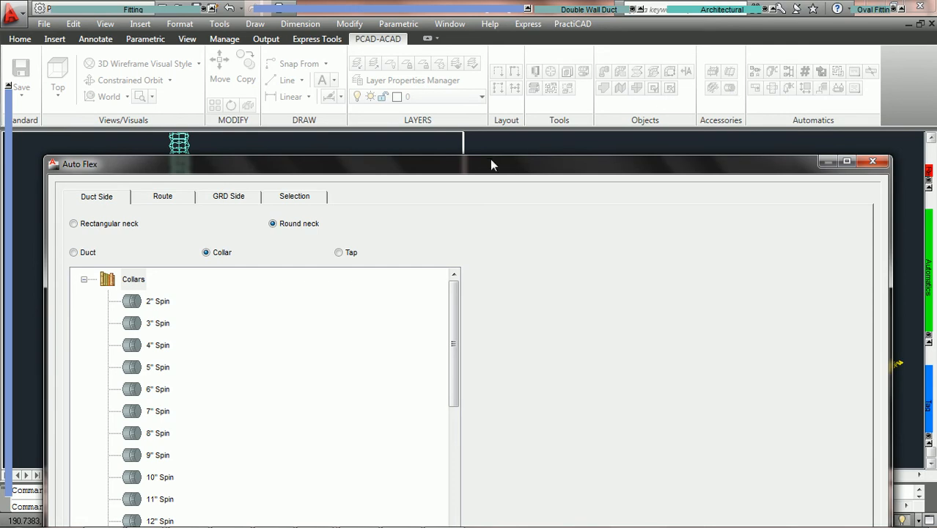
left_click_drag(492, 169, 496, 57)
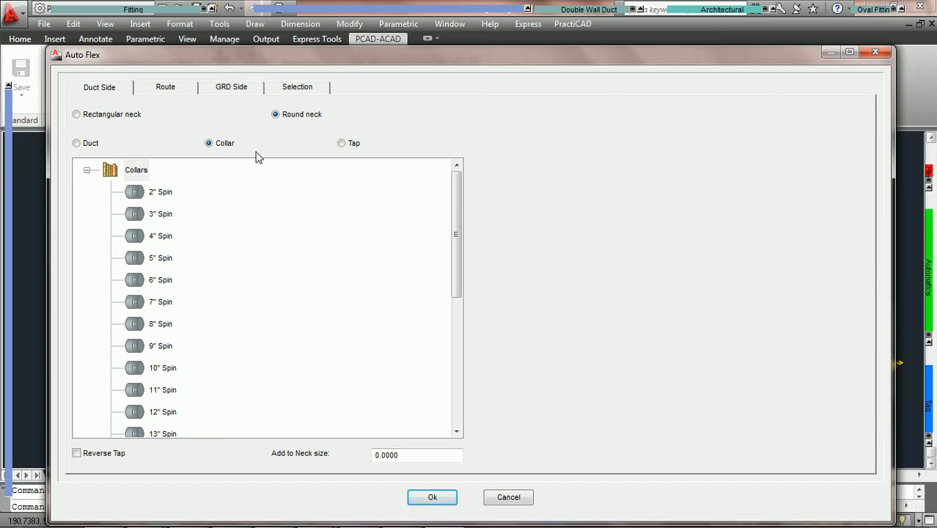
left_click(138, 174)
left_click(86, 171)
left_click(86, 171)
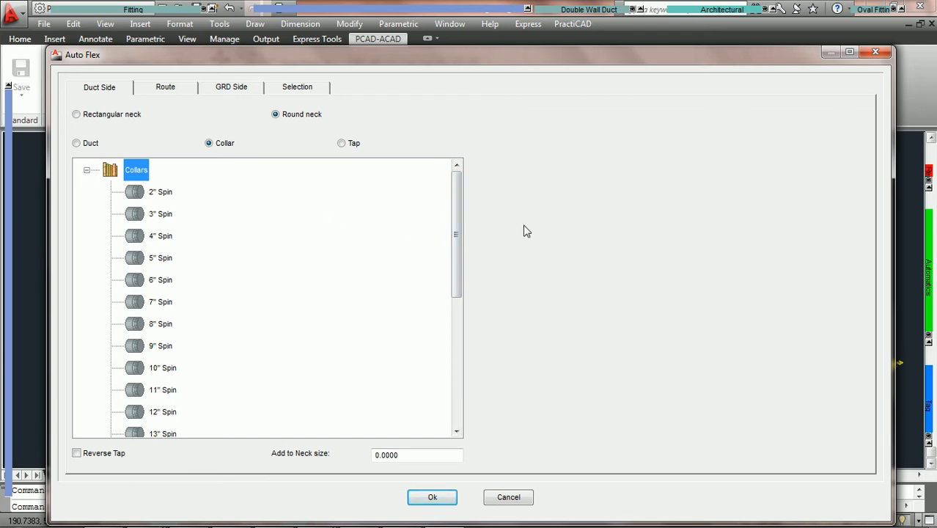
left_click_drag(444, 208, 468, 192)
left_click(166, 370)
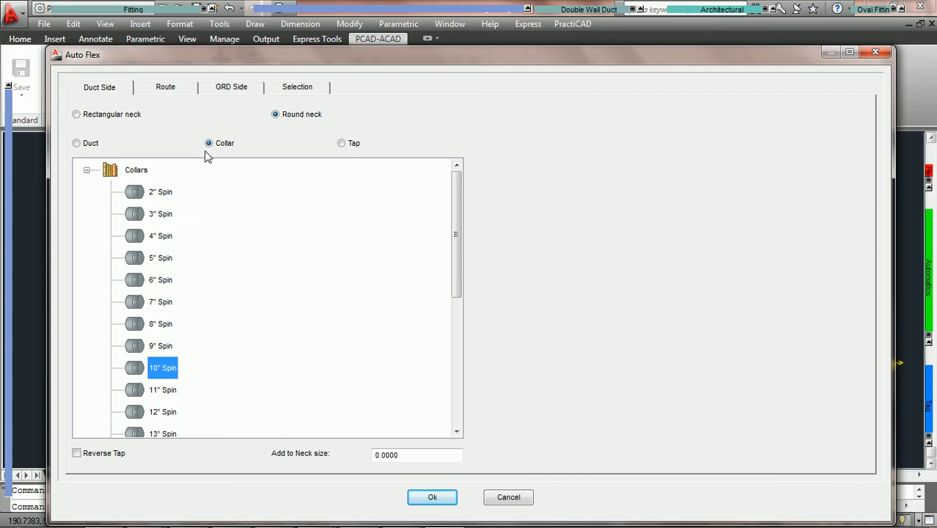
left_click(136, 170)
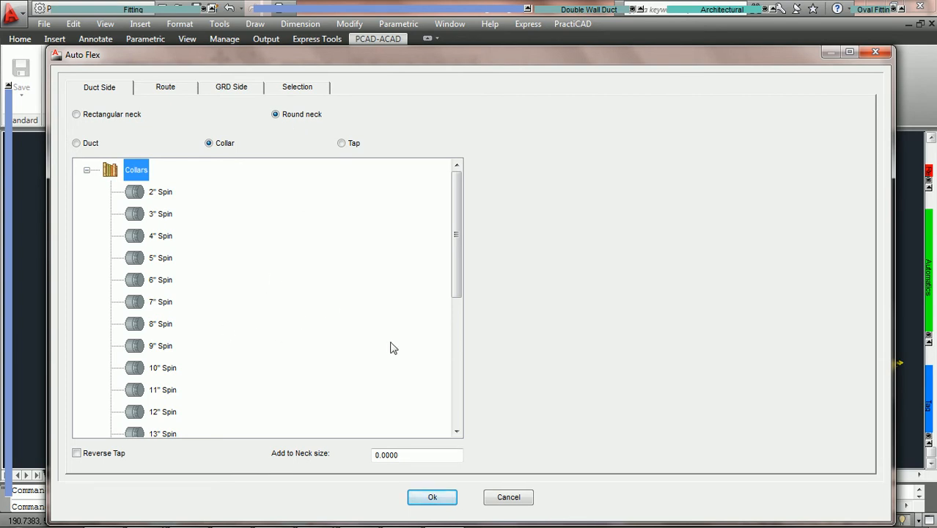
left_click(508, 497)
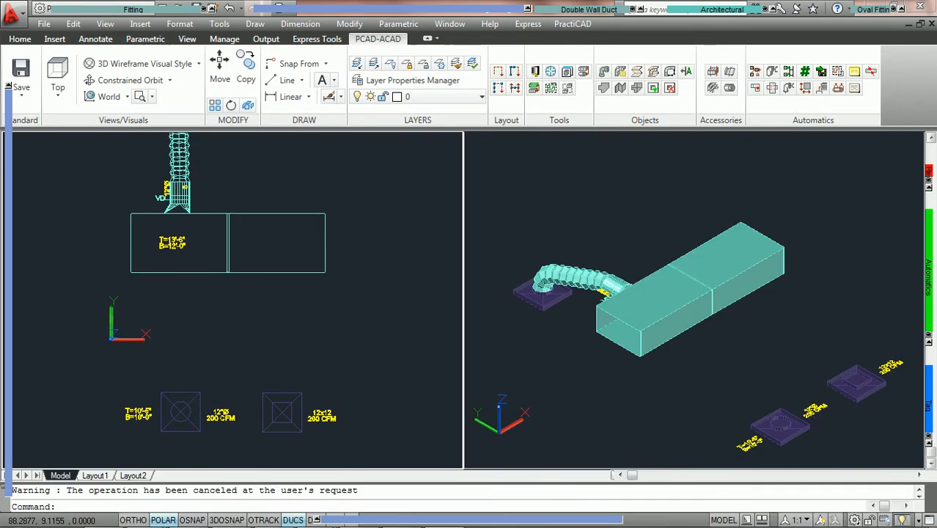
Step: Connect the 12" round diffuser below the duct to the duct's left section using Auto Flex with the round-neck Collars group
left_click(189, 403)
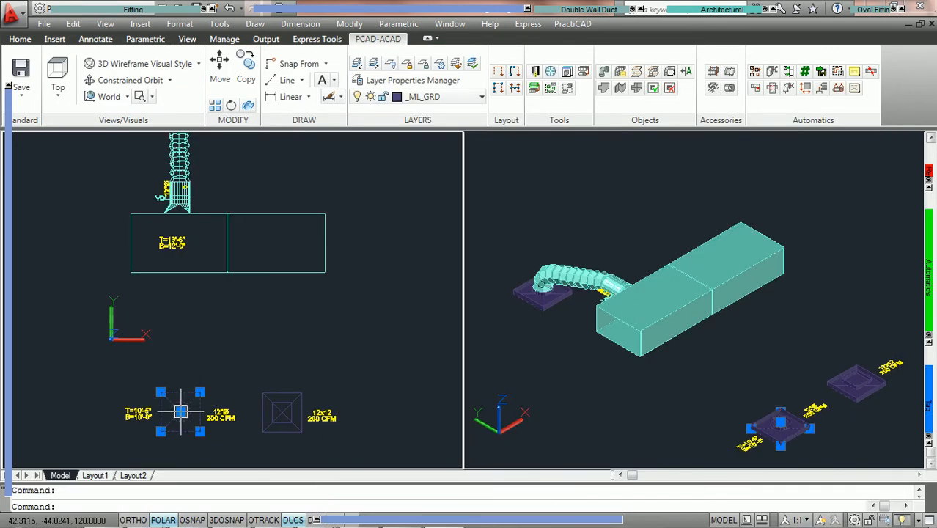
scroll(195, 425, "up", 2)
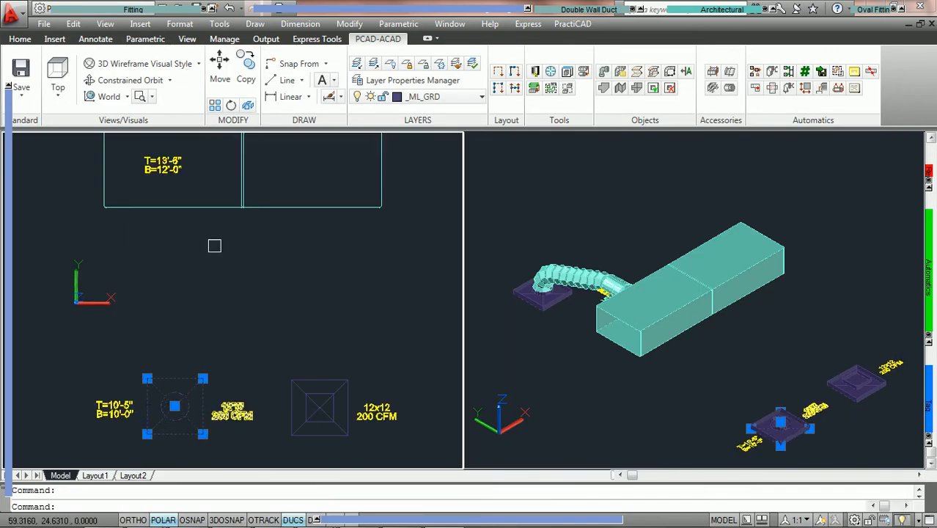
left_click(220, 206)
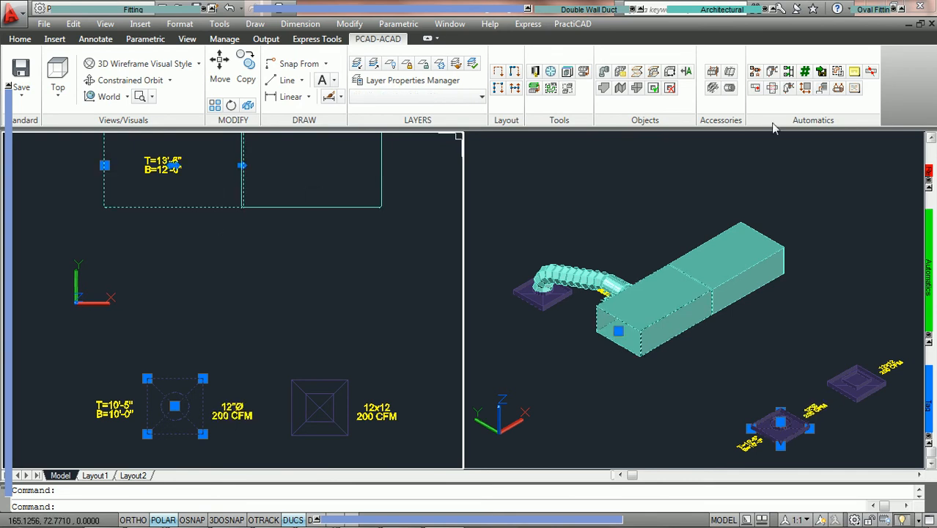
left_click(788, 72)
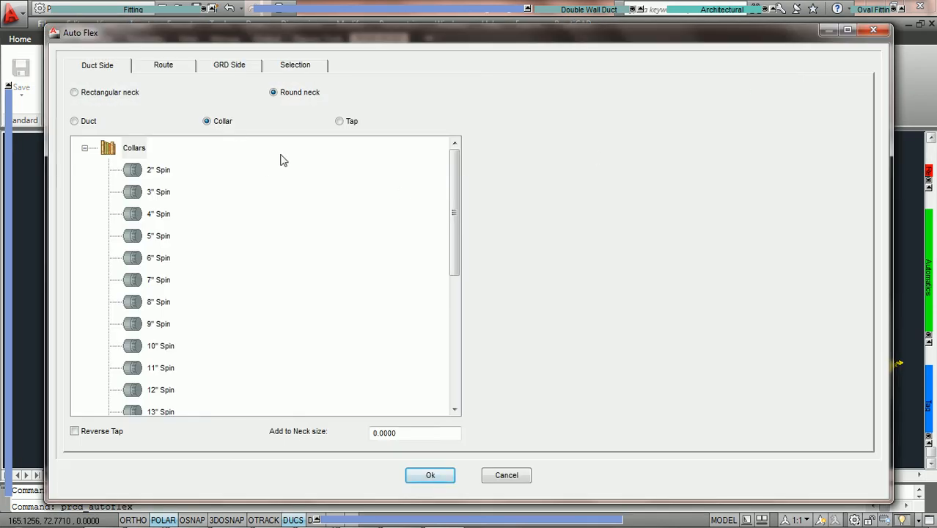
left_click(425, 475)
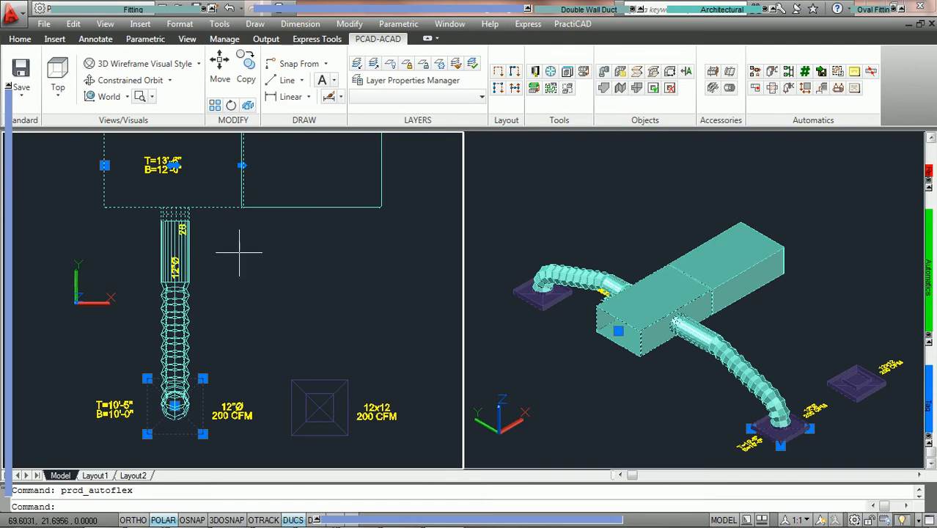
scroll(235, 252, "up", 2)
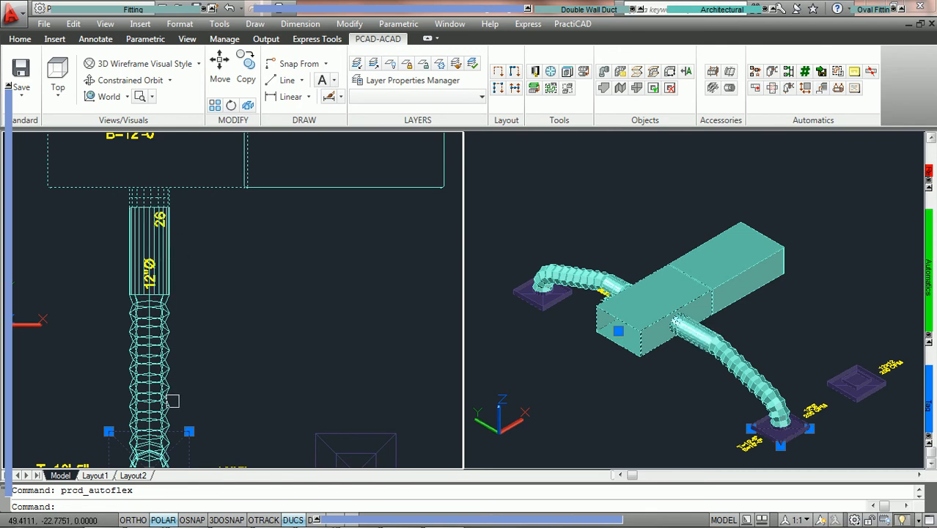
key("Escape")
scroll(260, 308, "down", 2)
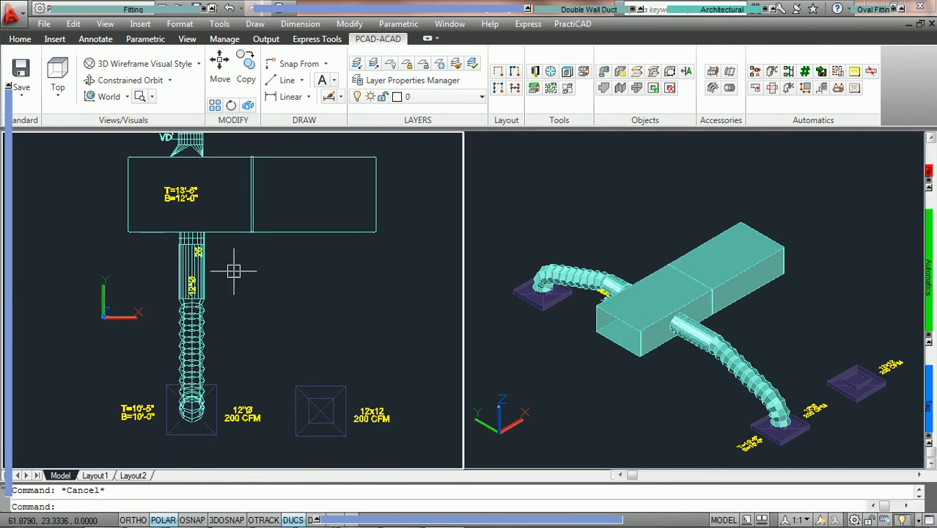
scroll(236, 251, "up", 3)
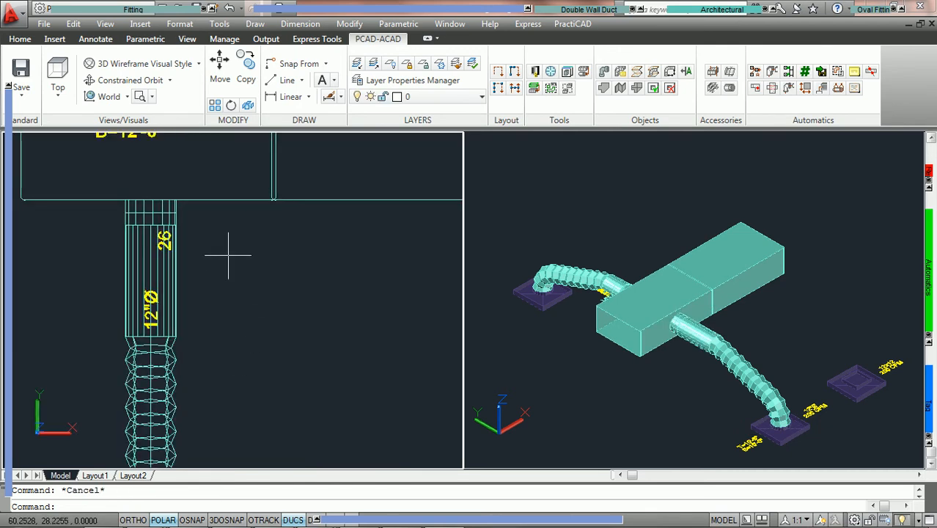
left_click(183, 207)
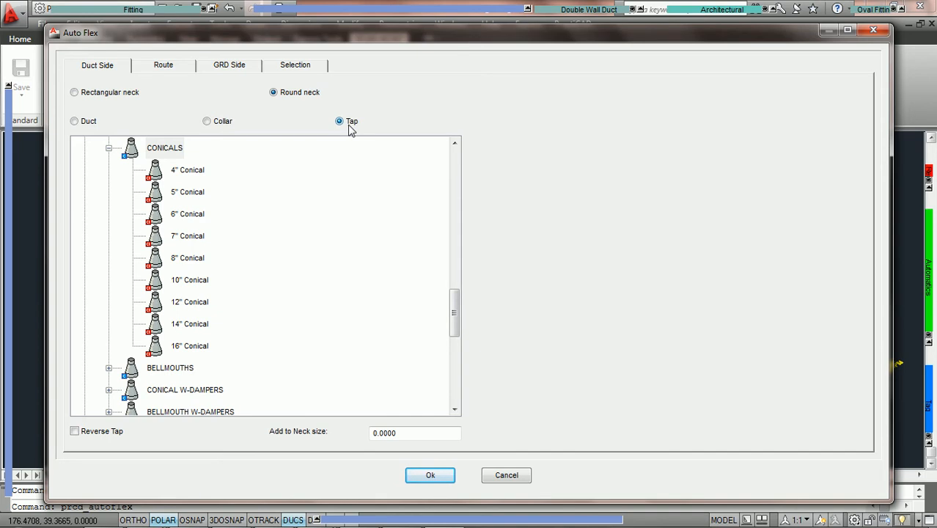
Step: Examine the round-neck tap choices in Auto Flex, comparing the CONICALS catalog with the single 8" Conical, and leave without applying
left_click_drag(458, 326, 458, 191)
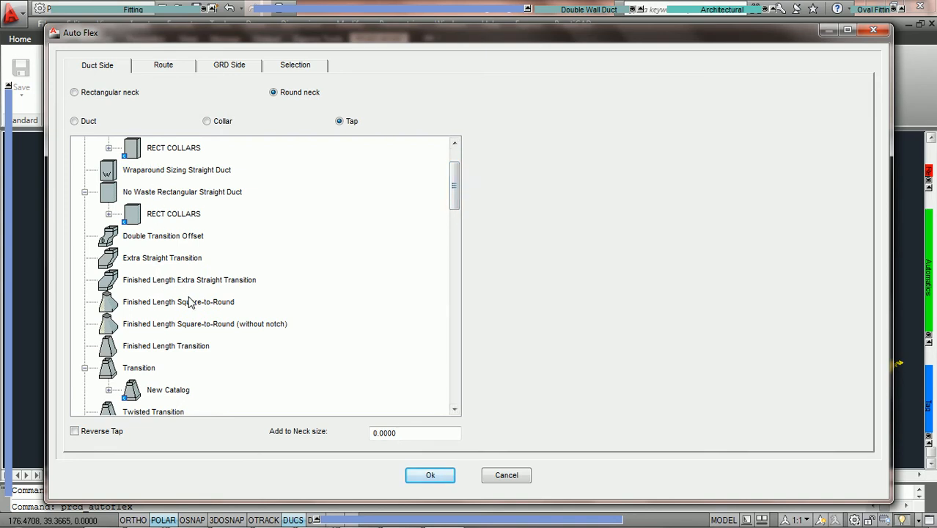
left_click_drag(455, 184, 444, 297)
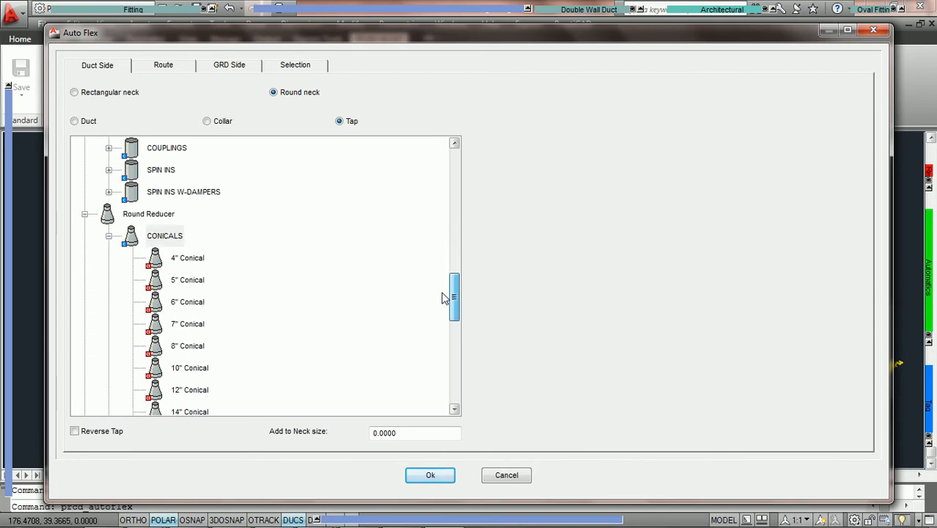
left_click(145, 214)
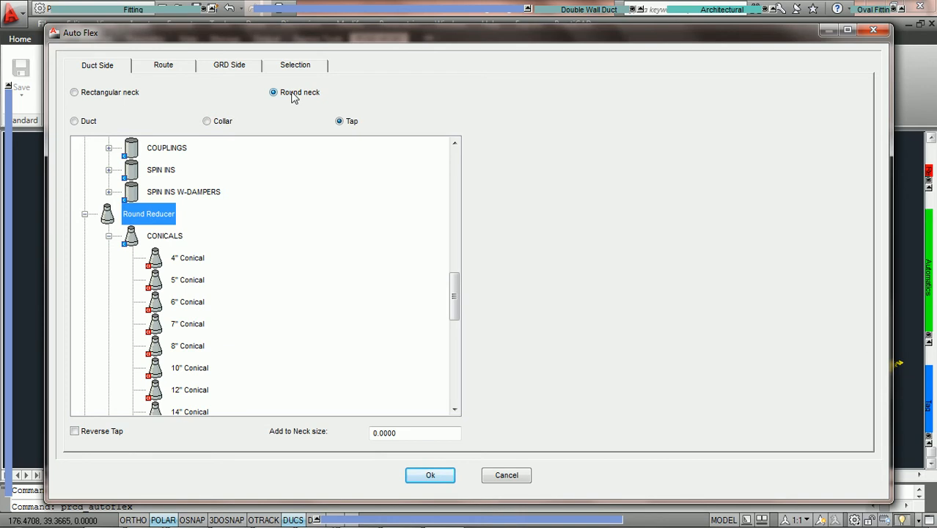
left_click(171, 241)
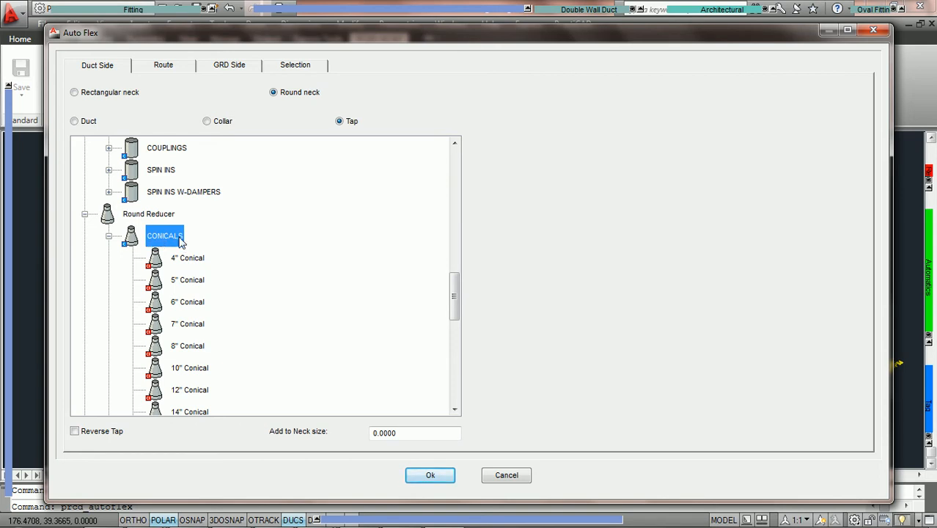
left_click_drag(455, 296, 454, 309)
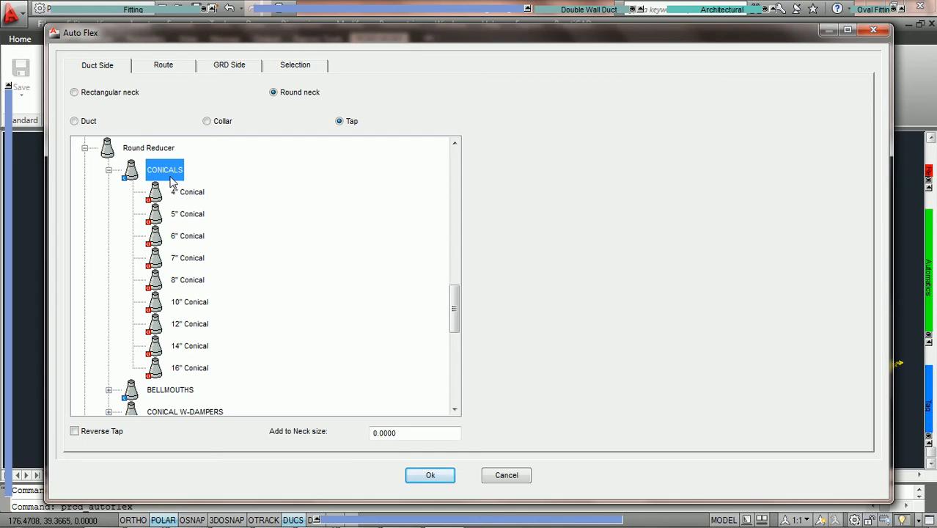
left_click(109, 170)
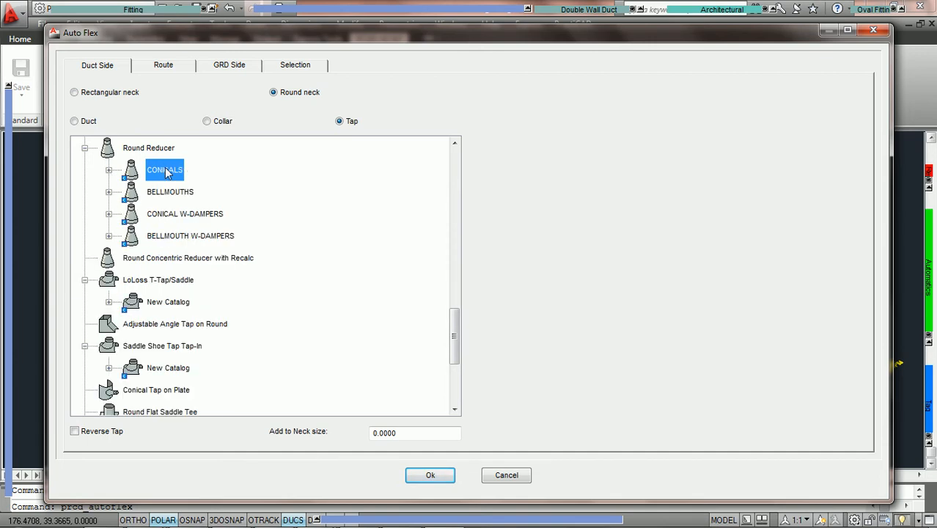
left_click(108, 170)
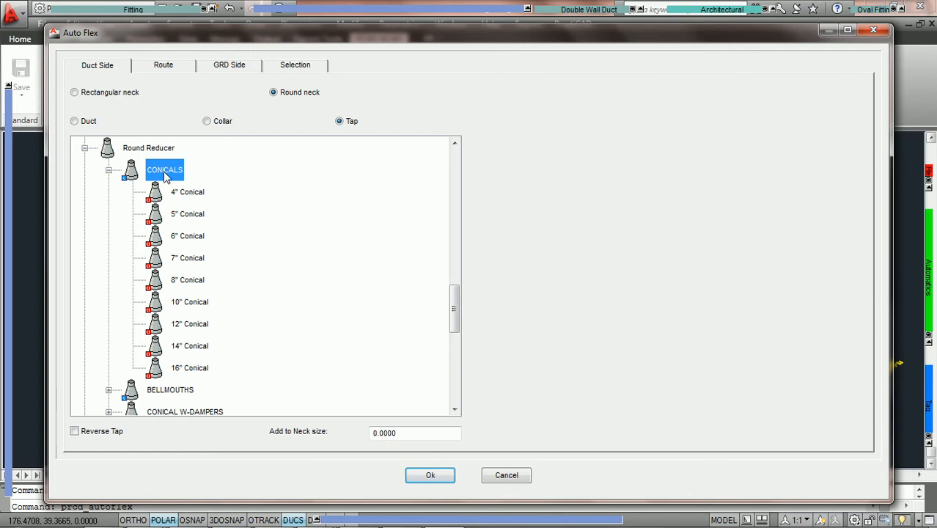
left_click(194, 281)
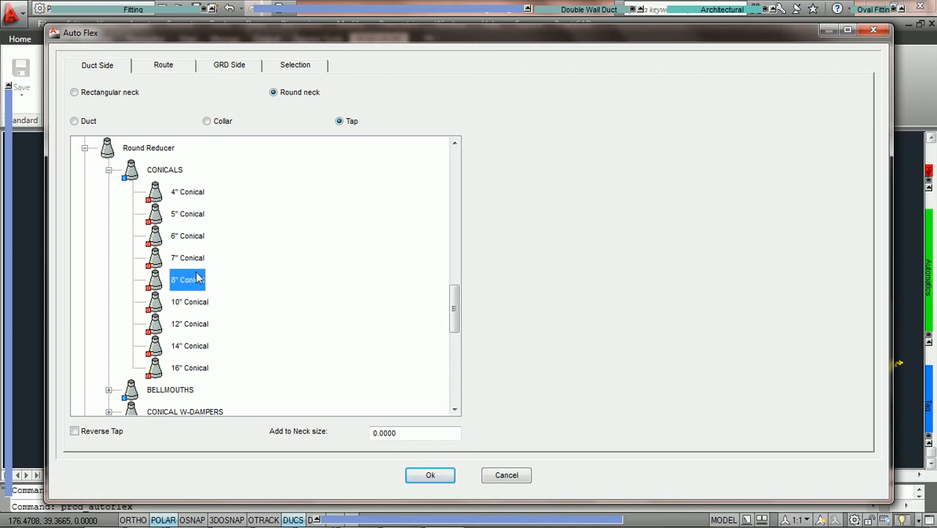
left_click(160, 168)
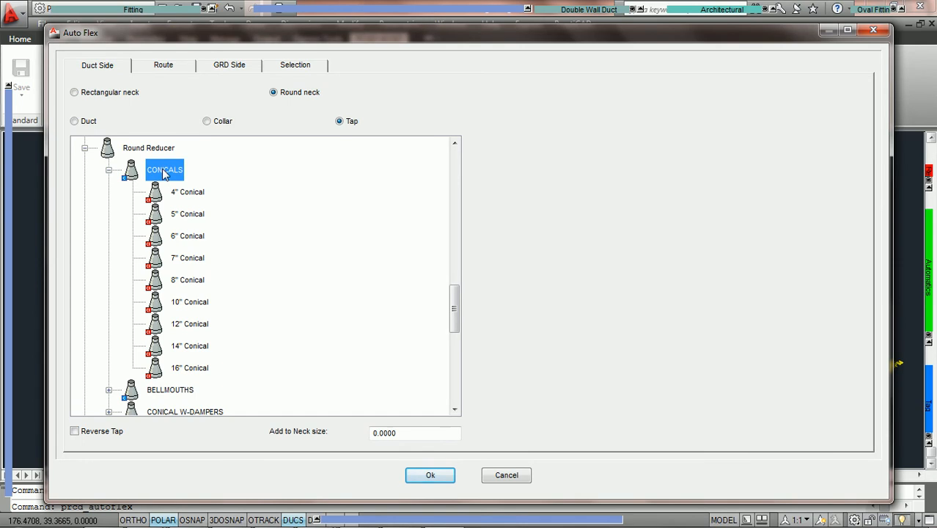
left_click(521, 476)
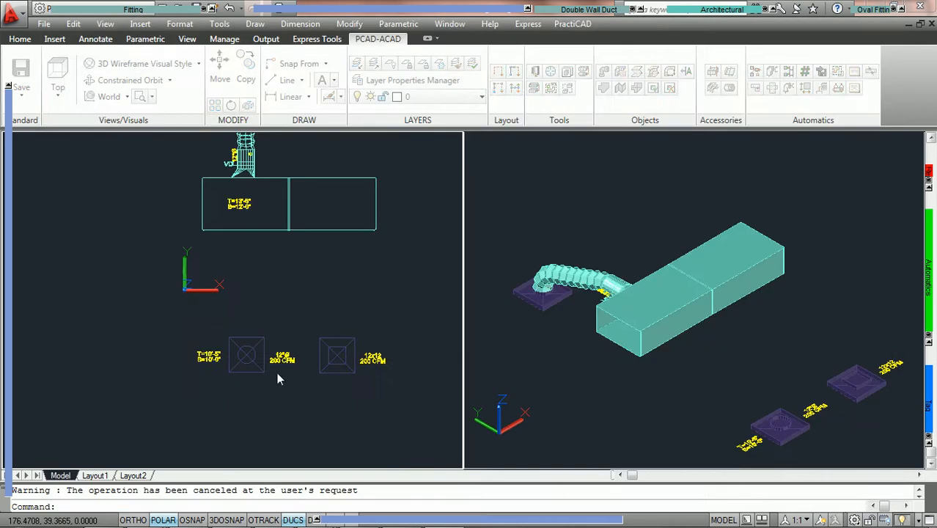
Step: Connect the lower 12" round diffuser to the duct's left section using Auto Flex with the round-neck CONICALS tap catalog
left_click(248, 355)
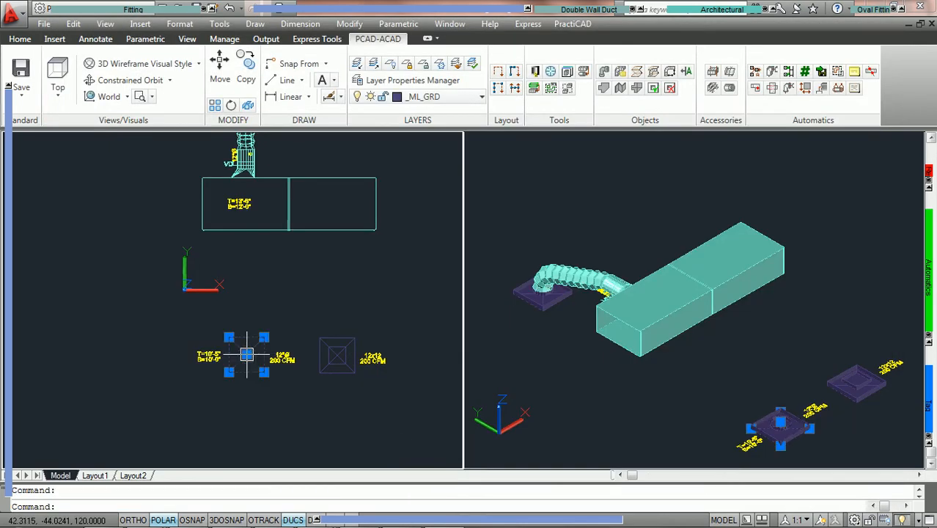
left_click(247, 230)
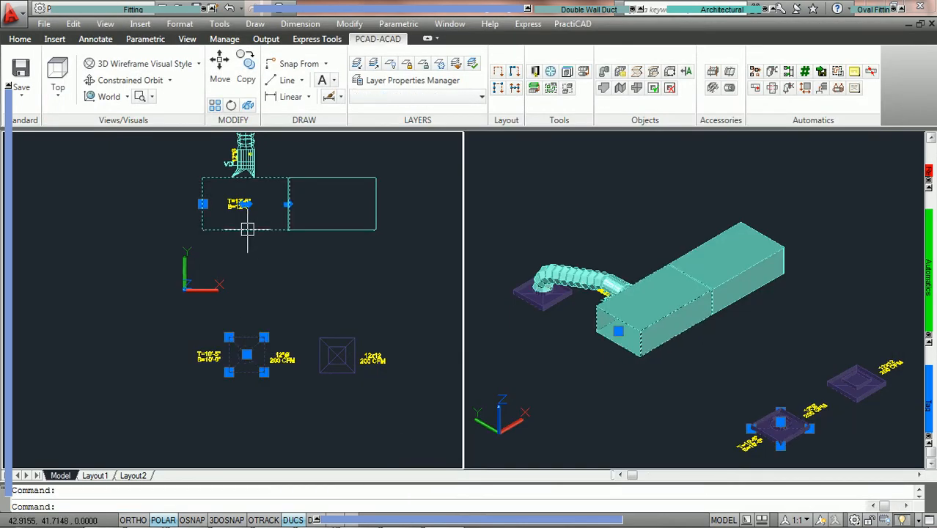
left_click(788, 72)
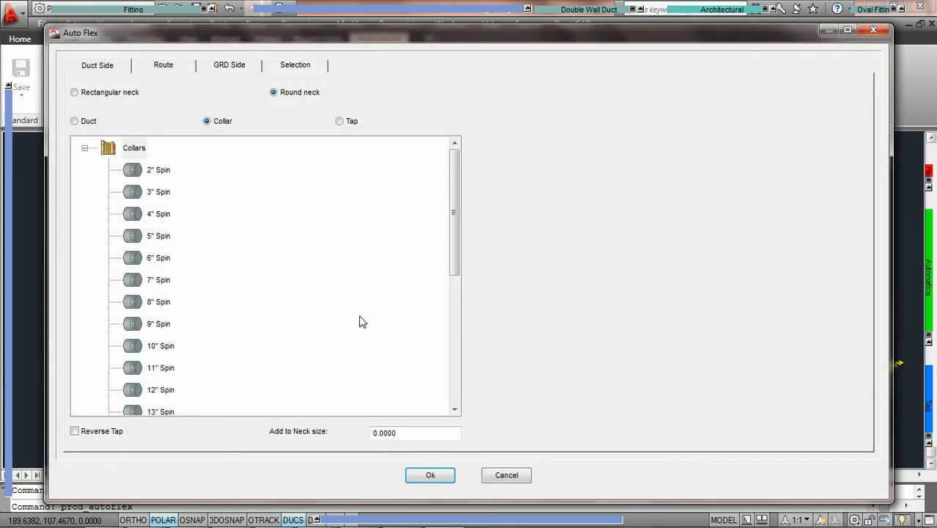
left_click(340, 123)
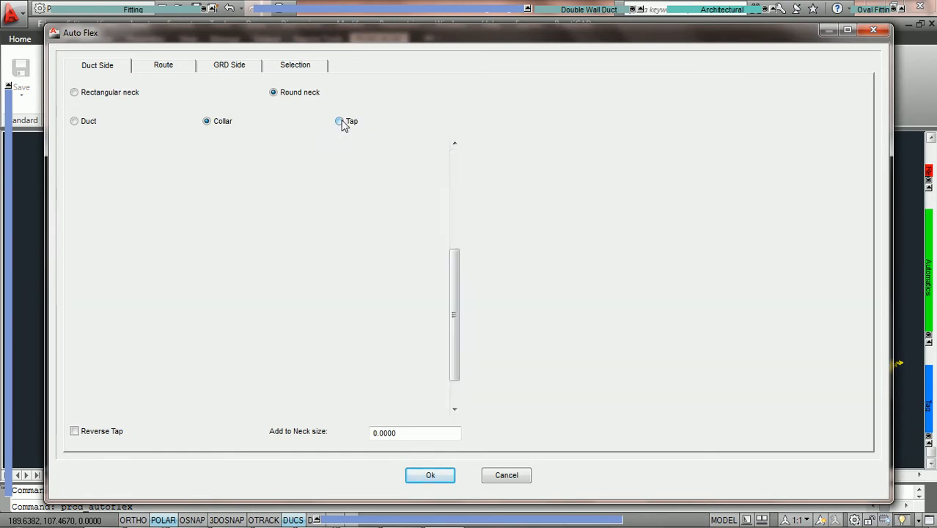
left_click(163, 149)
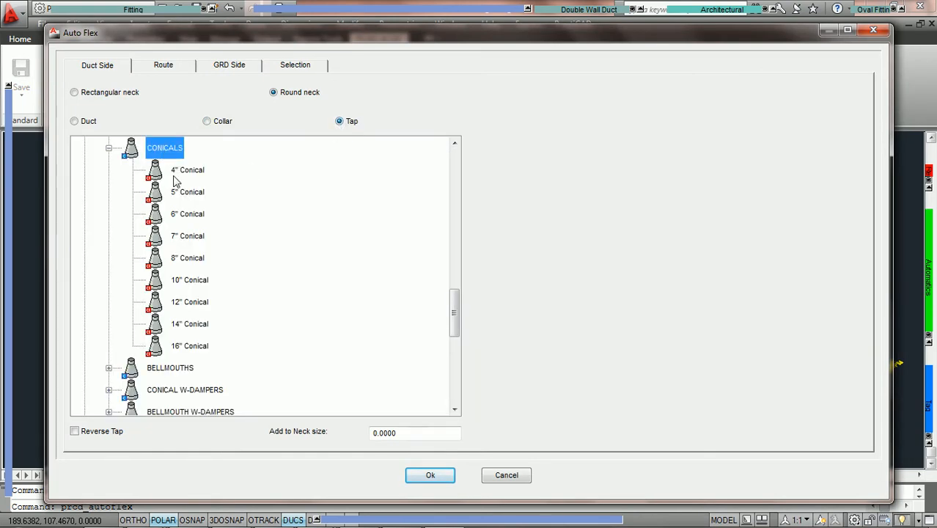
left_click(429, 476)
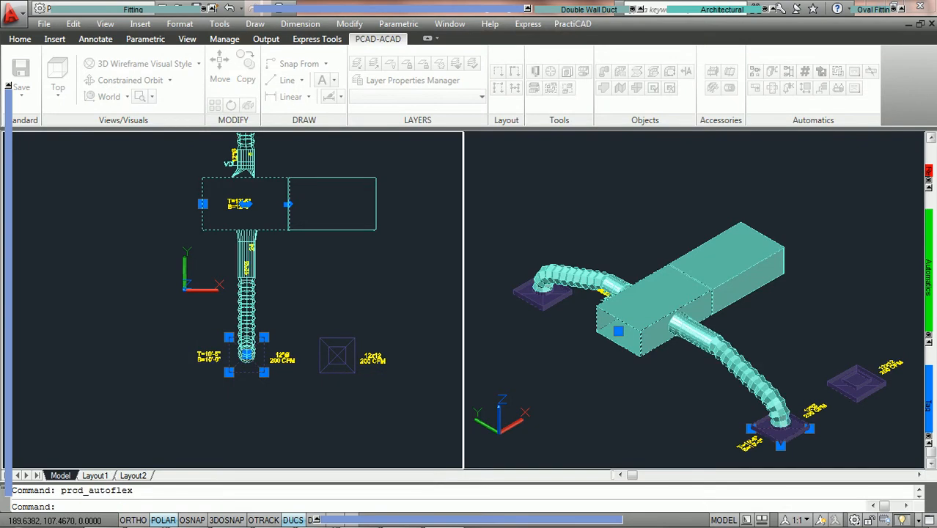
key("Escape")
Step: Inspect the geometry, tap and identification properties of the conical tap between the duct and the lower round diffuser
scroll(366, 262, "up", 8)
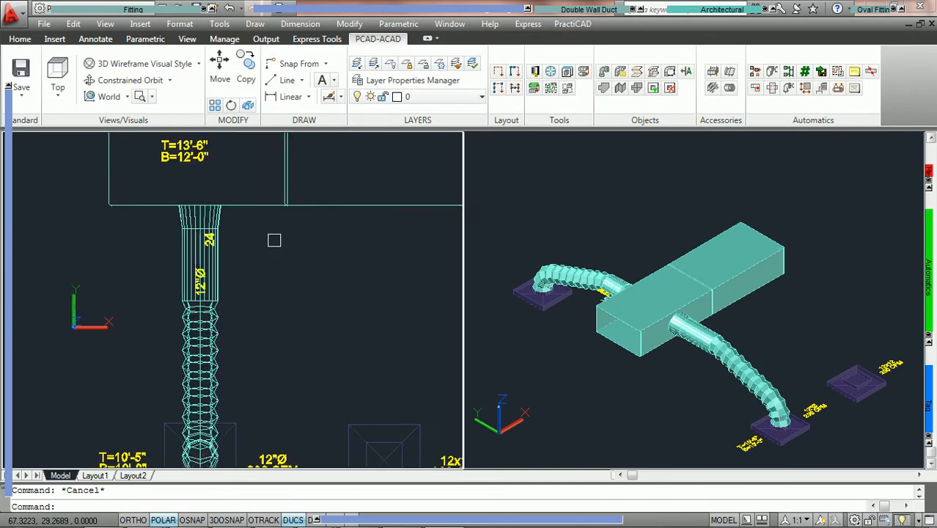
left_click(185, 205)
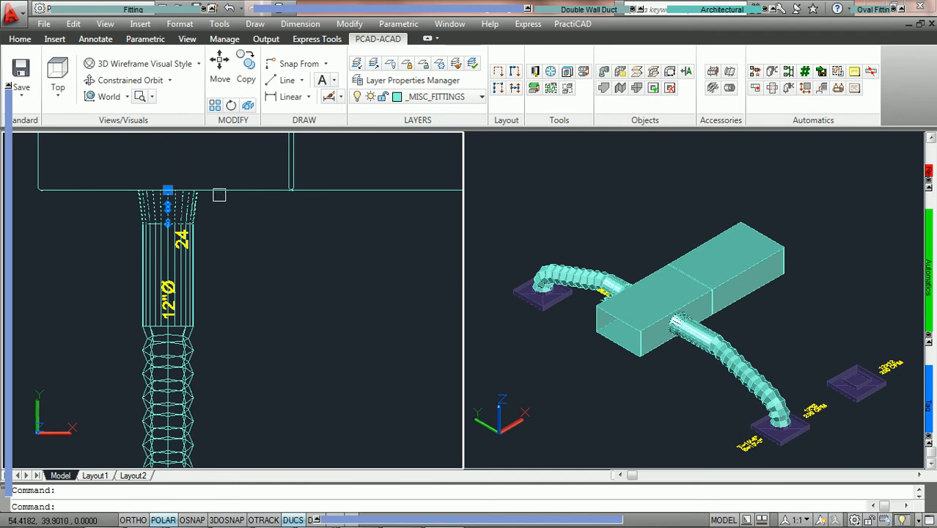
key("ctrl+1")
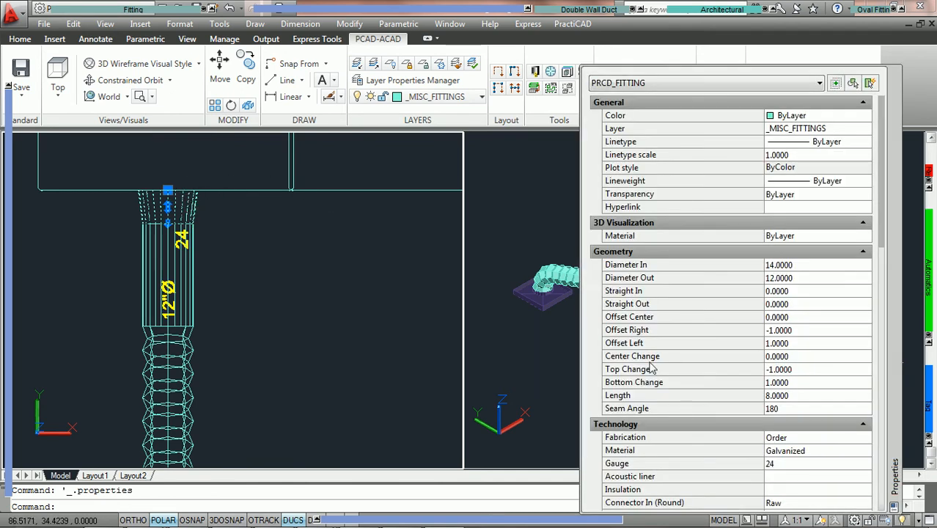
scroll(754, 408, "down", 8)
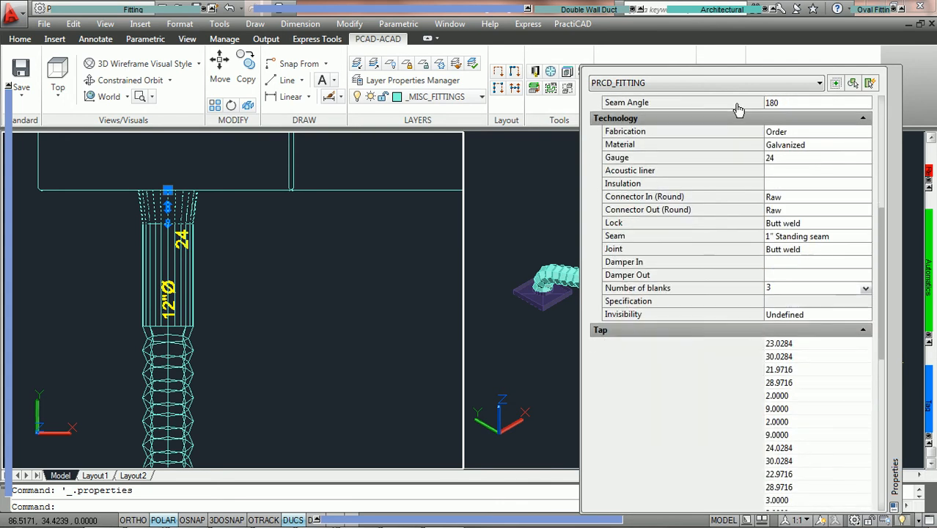
scroll(761, 320, "down", 5)
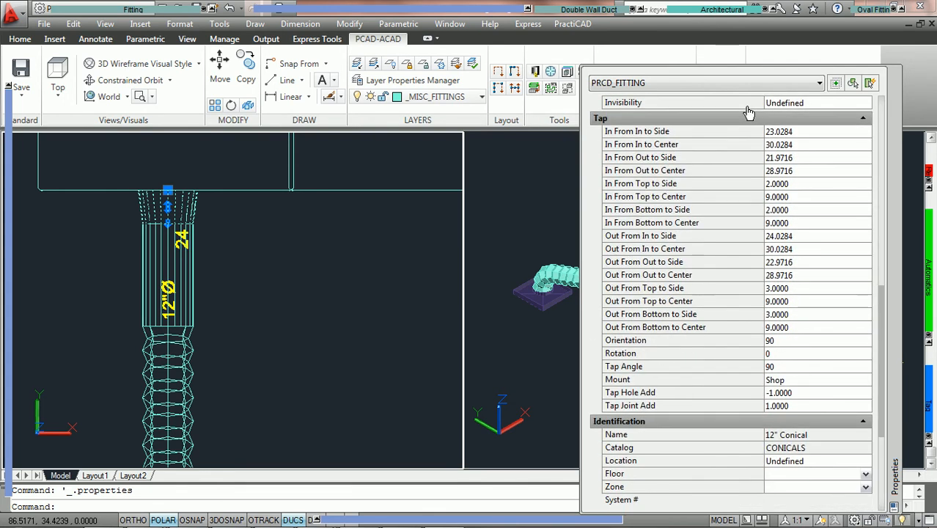
scroll(836, 424, "down", 3)
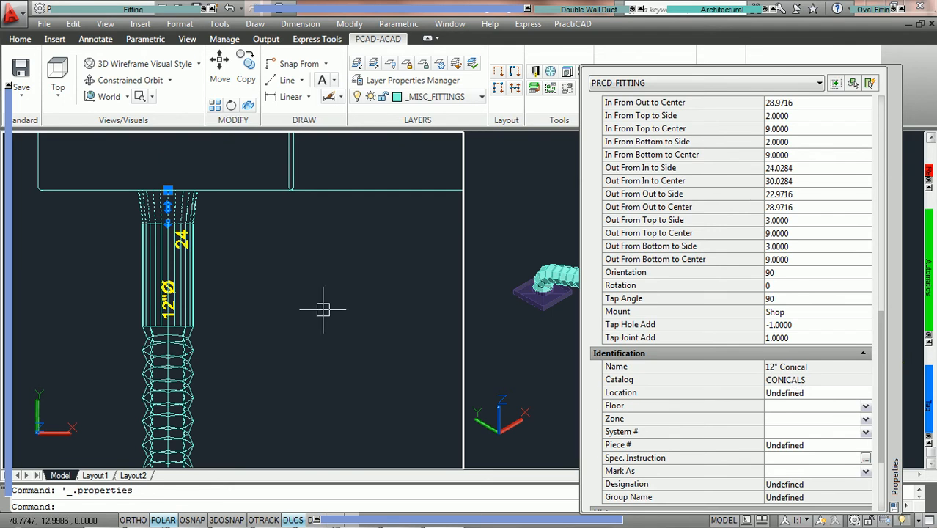
scroll(318, 311, "down", 2)
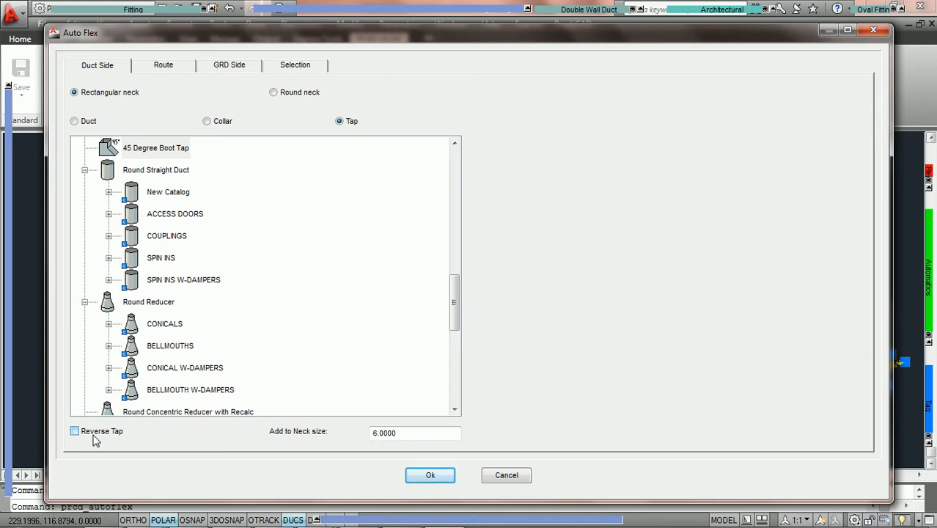
Step: Connect the 12x12 diffuser to the duct's right section using Auto Flex with the 45 Degree Boot Tap for the rectangular neck
left_click_drag(205, 33, 498, 38)
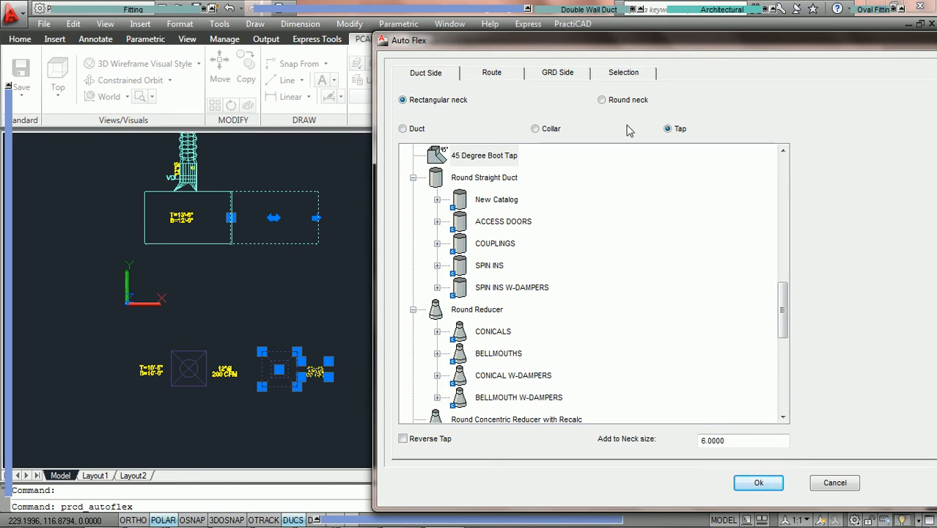
left_click(493, 163)
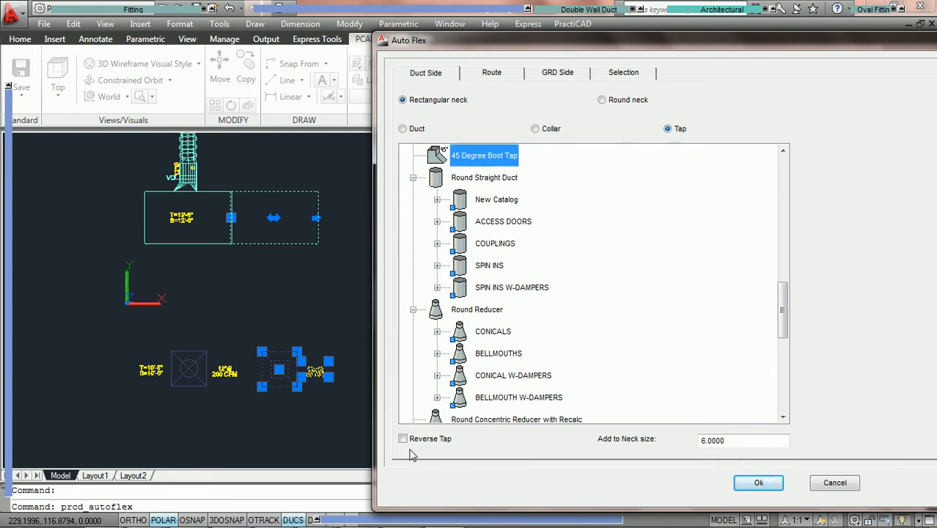
left_click(755, 484)
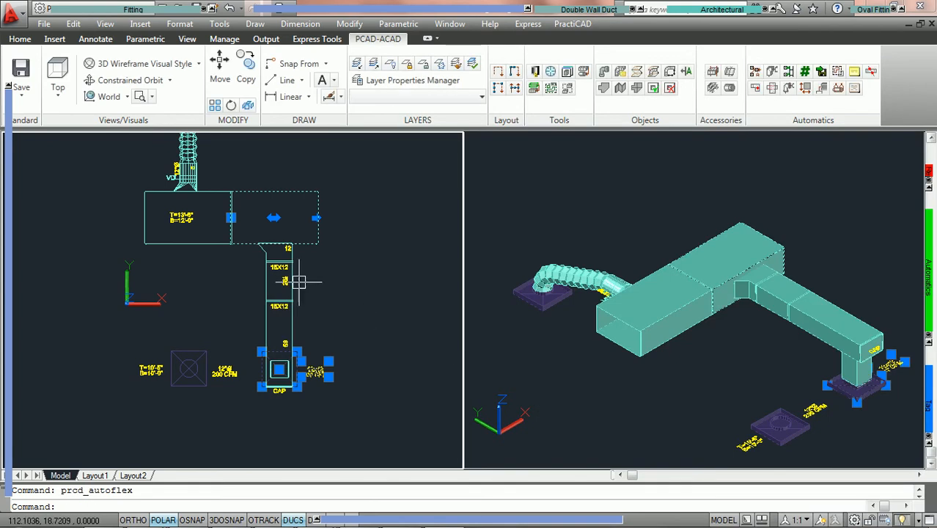
Step: Undo the Auto Flex boot-tap connection between the 12x12 diffuser and the main duct
scroll(261, 253, "up", 2)
key("Escape")
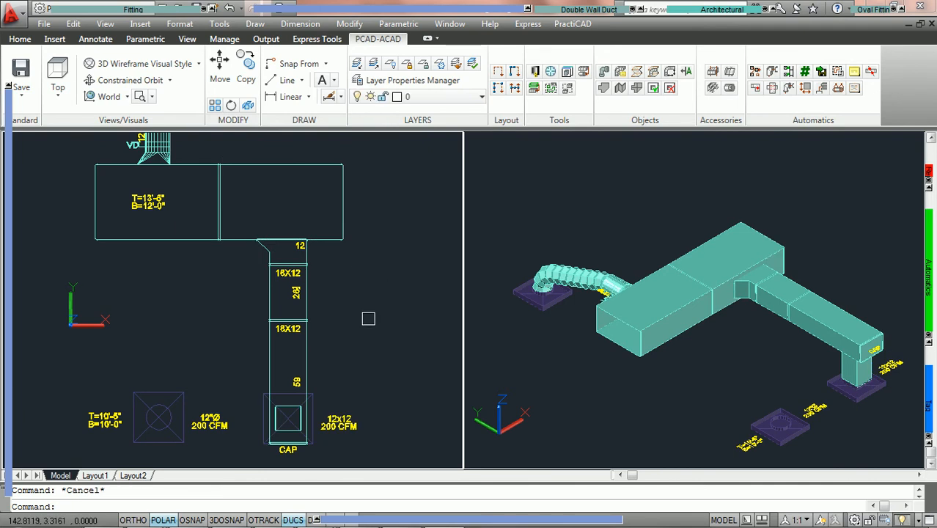
key("ctrl+z")
key("ctrl+z")
Step: Connect the 12x12 diffuser to the right duct section with Auto Flex, using the rectangular-neck 45 Degree Boot Tap with Reverse Tap enabled
left_click(347, 428)
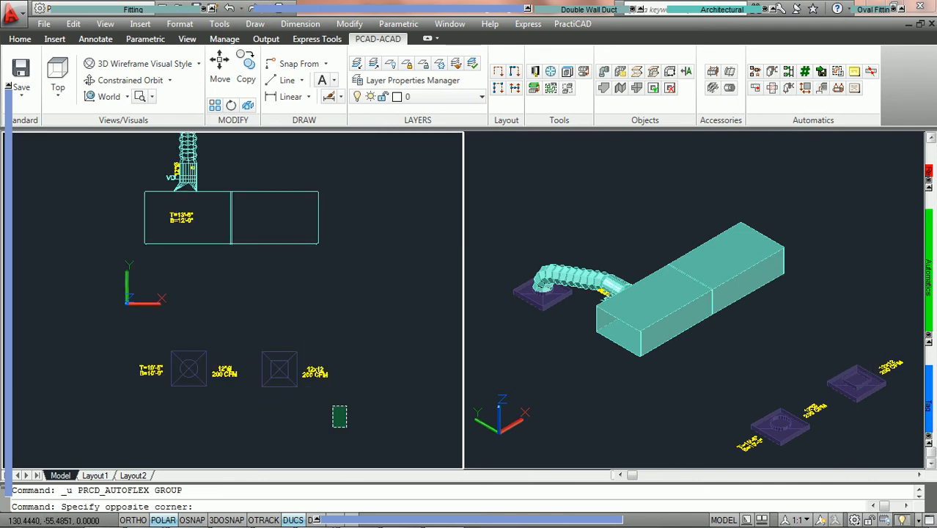
left_click(241, 190)
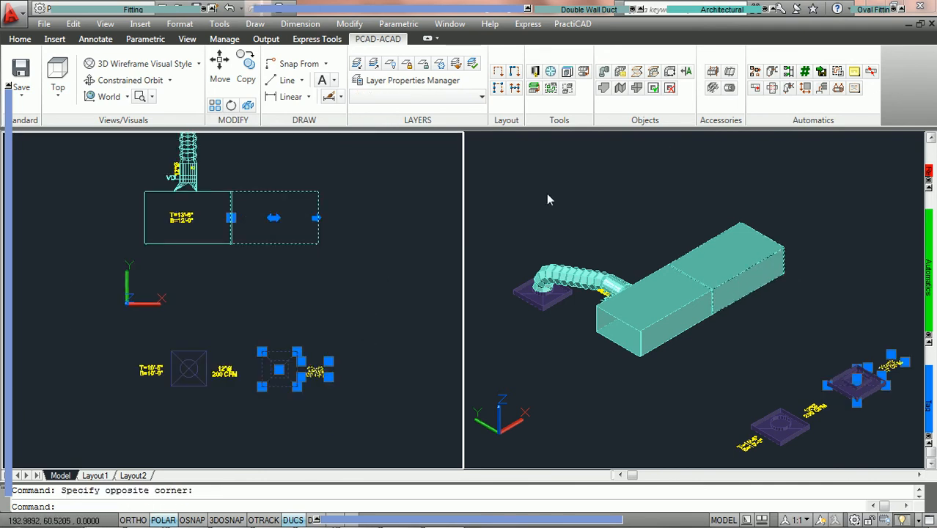
left_click(788, 73)
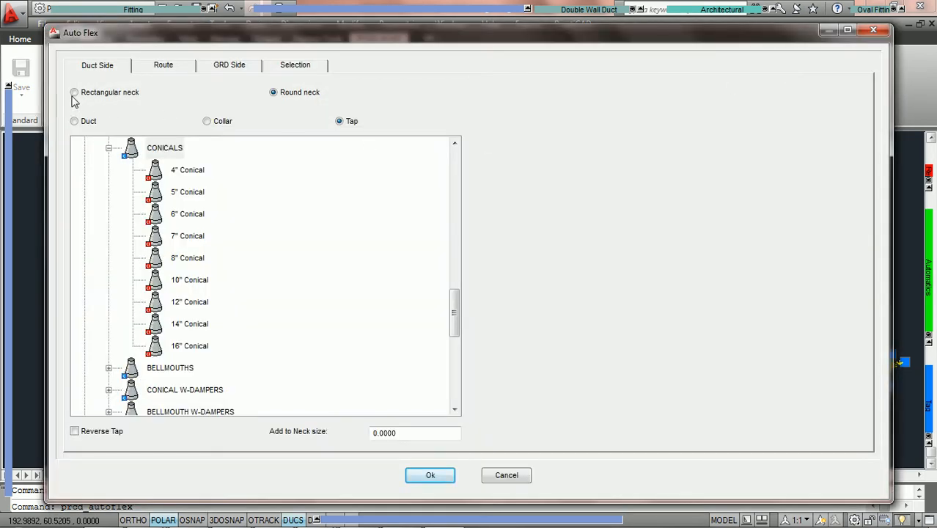
left_click(75, 95)
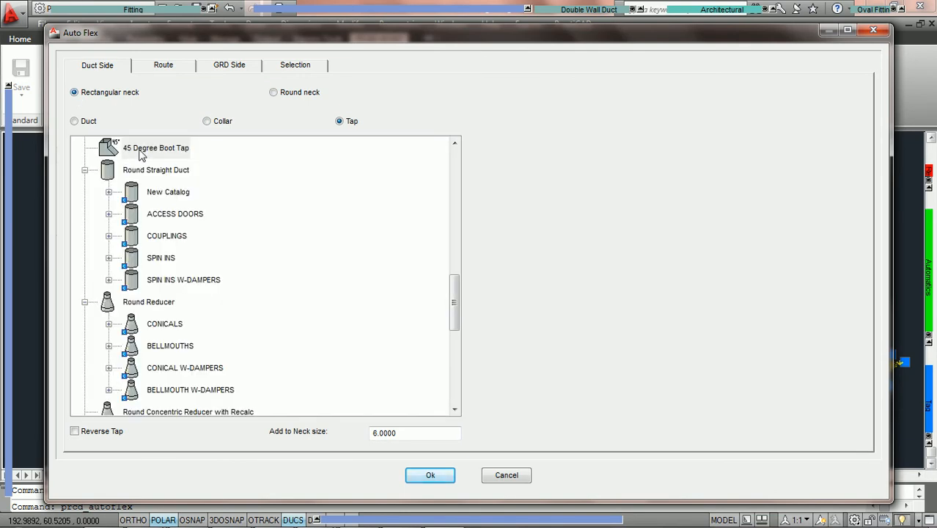
left_click(74, 431)
left_click(430, 475)
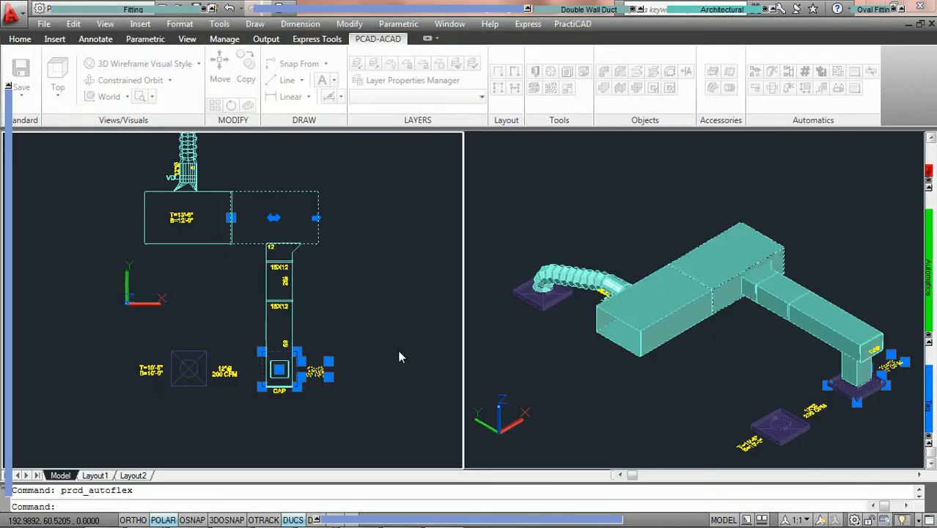
scroll(344, 301, "up", 2)
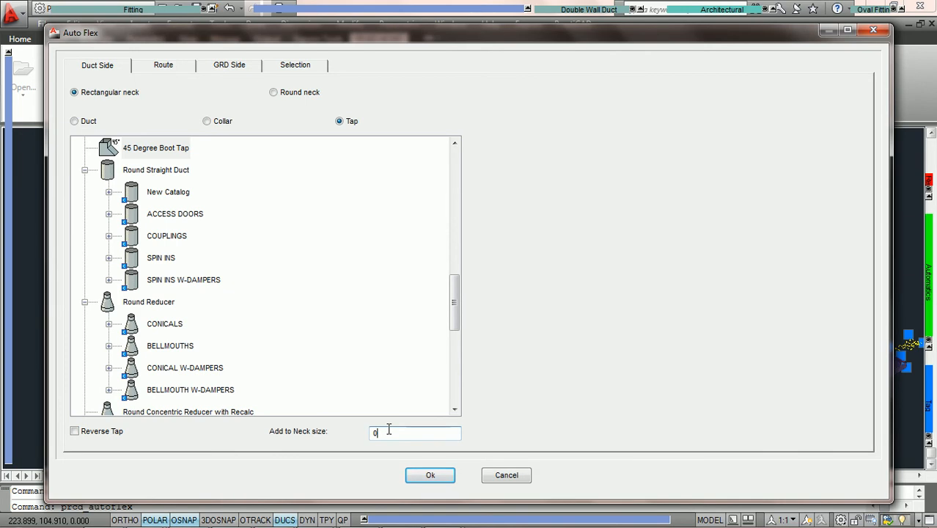
Step: Connect the 12x12 diffuser to the right duct section using the 45 Degree Boot Tap with 0 added to the neck size
mouse_move(361, 42)
left_mouse_down()
mouse_move(700, 66)
mouse_move(705, 58)
left_mouse_up()
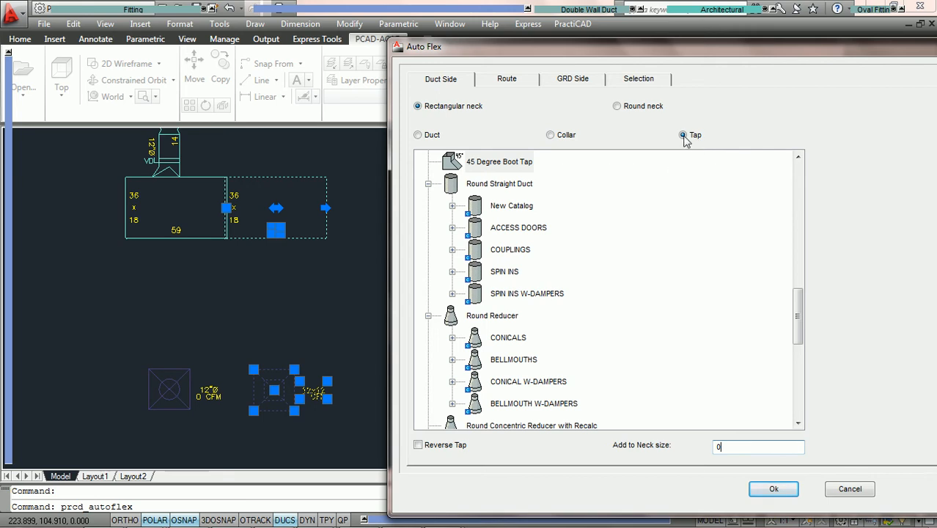
left_click(491, 166)
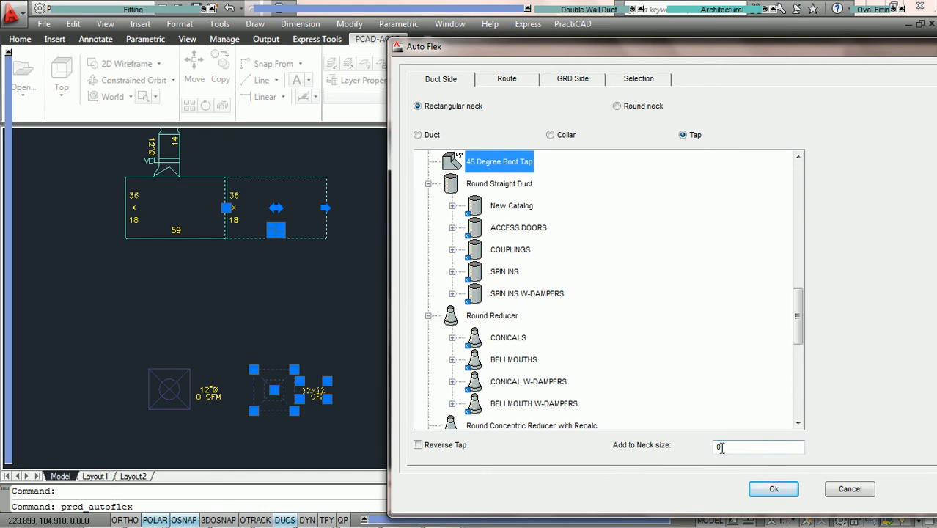
left_click(774, 488)
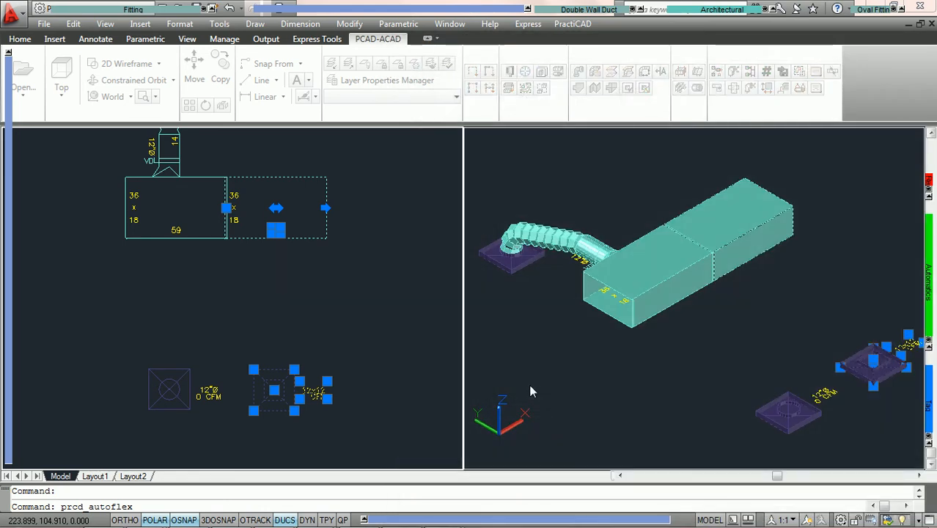
scroll(320, 280, "up", 3)
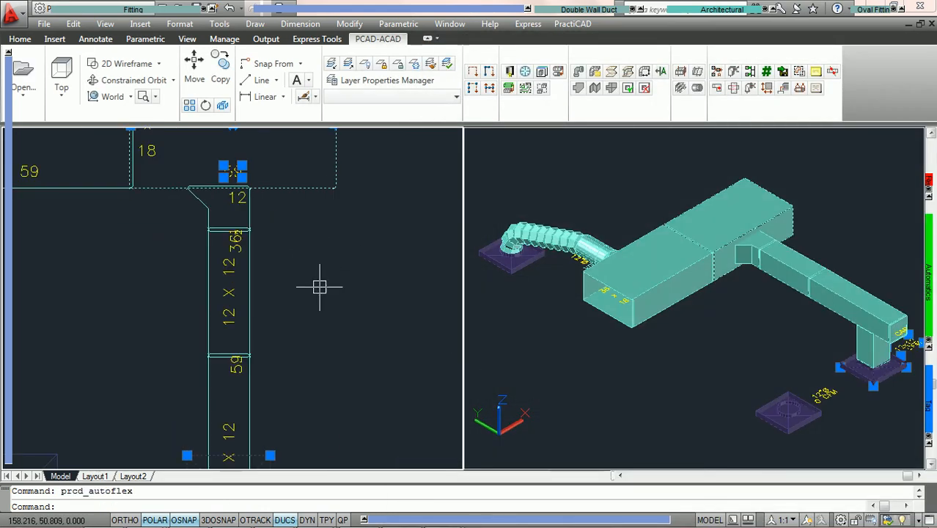
Step: Inspect the geometry properties of the boot tap between the main duct and the 12x12 branch
key("Escape")
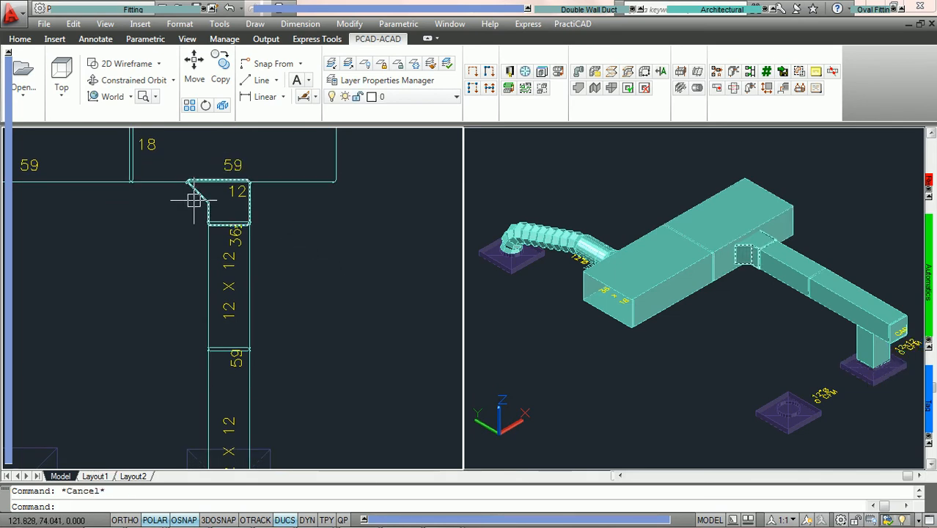
middle_click_drag(203, 199, 192, 147)
double_click(200, 150)
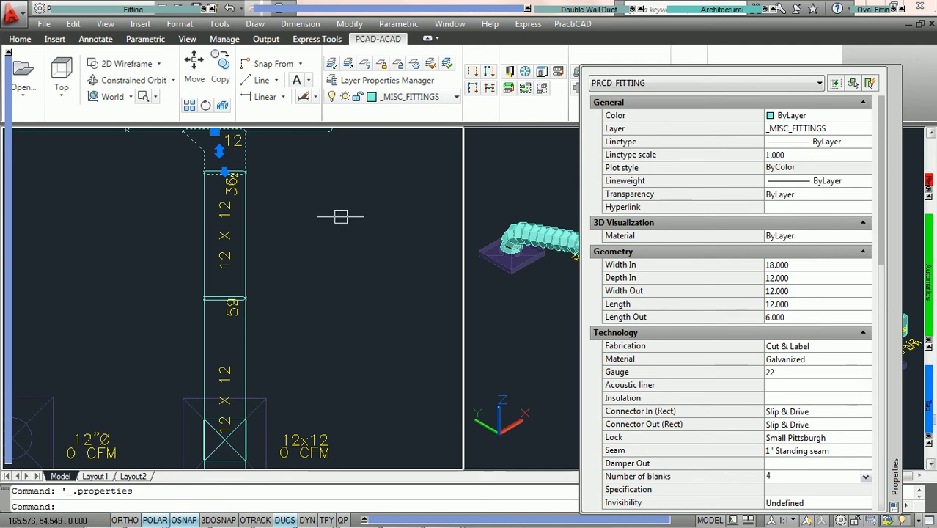
Step: Undo the 12x12 diffuser's branch that was made without any neck-size addition
key("ctrl+z")
key("ctrl+z")
key("ctrl+z")
key("ctrl+z")
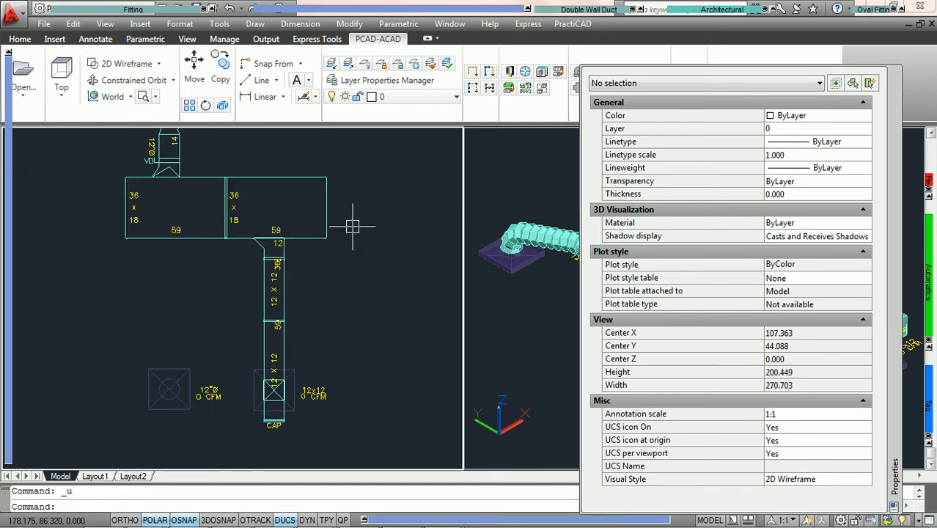
key("ctrl+z")
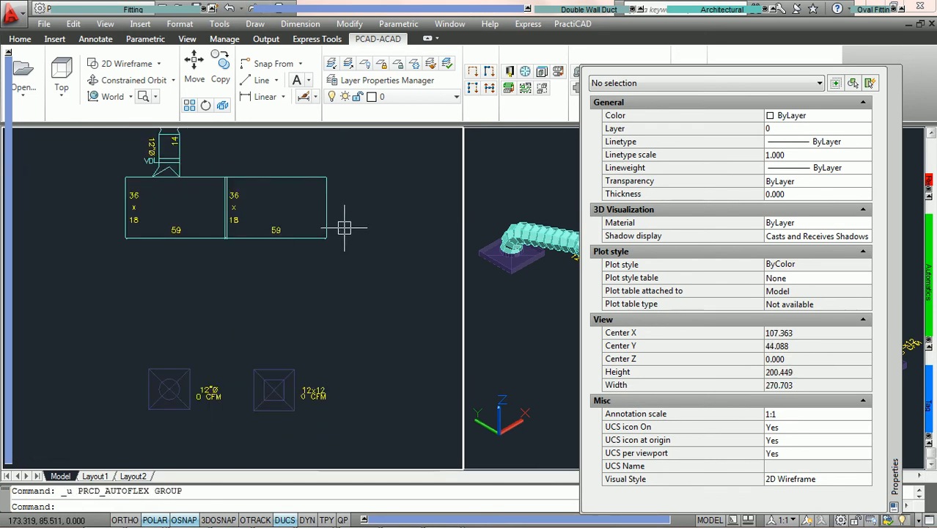
Step: Connect the 12x12 diffuser to the right duct section using the rectangular-neck 45 Degree Boot Tap with 6 added to the neck size
left_click(352, 416)
left_click(248, 205)
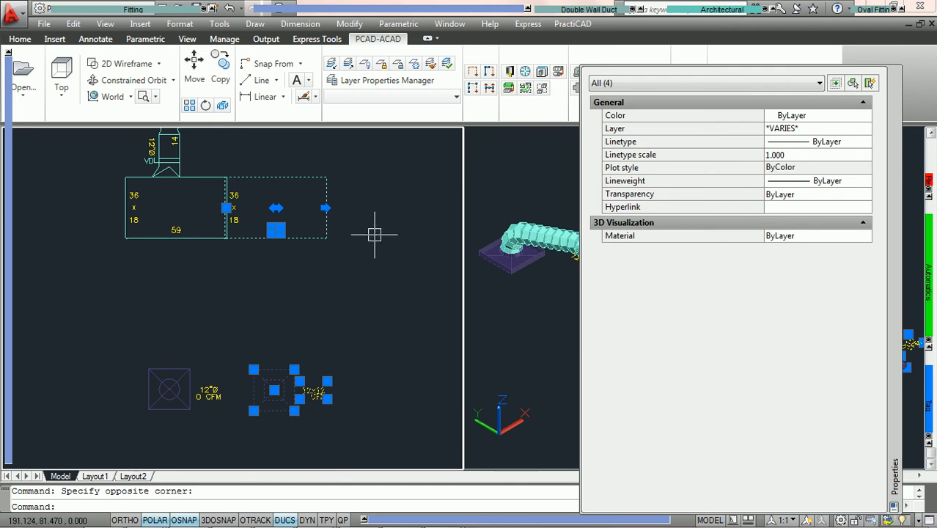
left_click(887, 85)
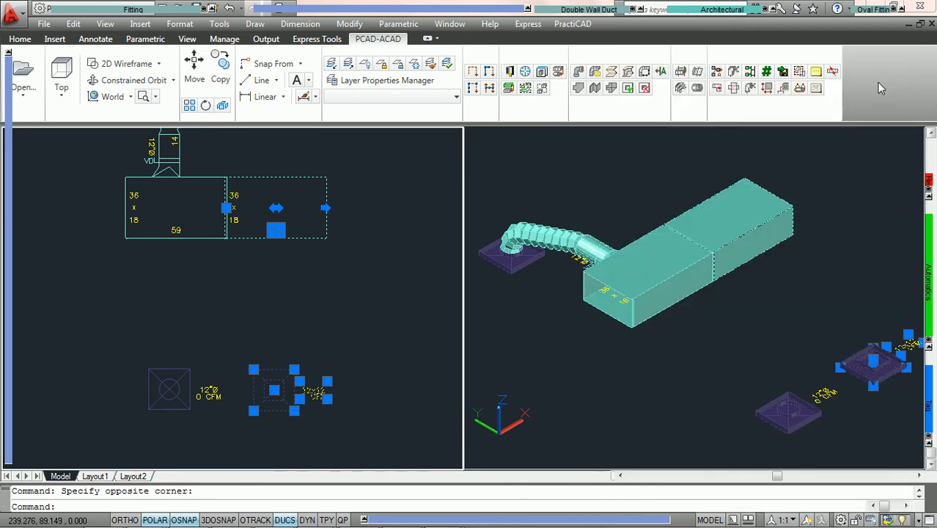
left_click(750, 72)
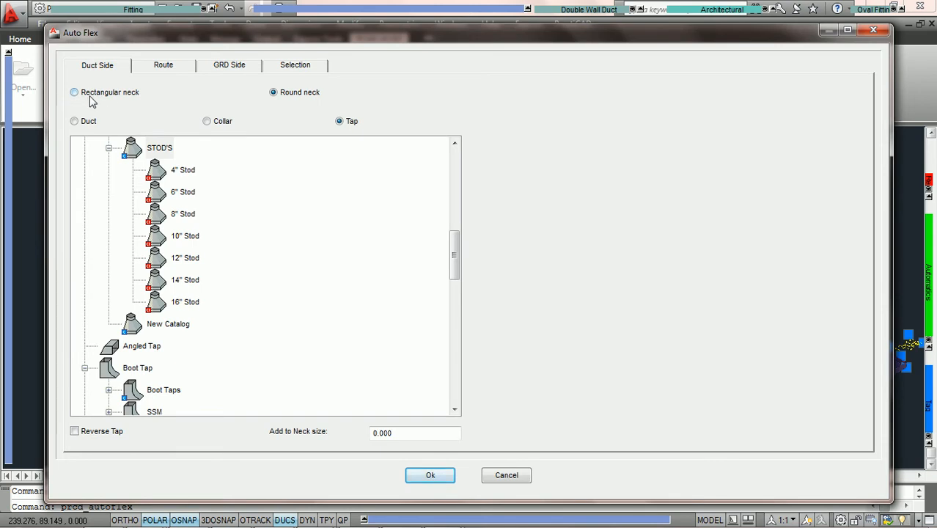
left_click(74, 93)
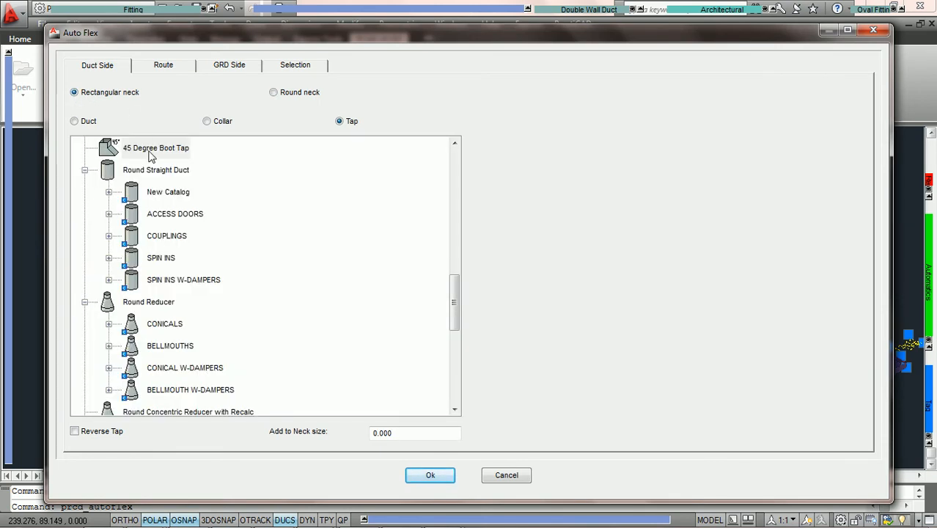
left_click(150, 151)
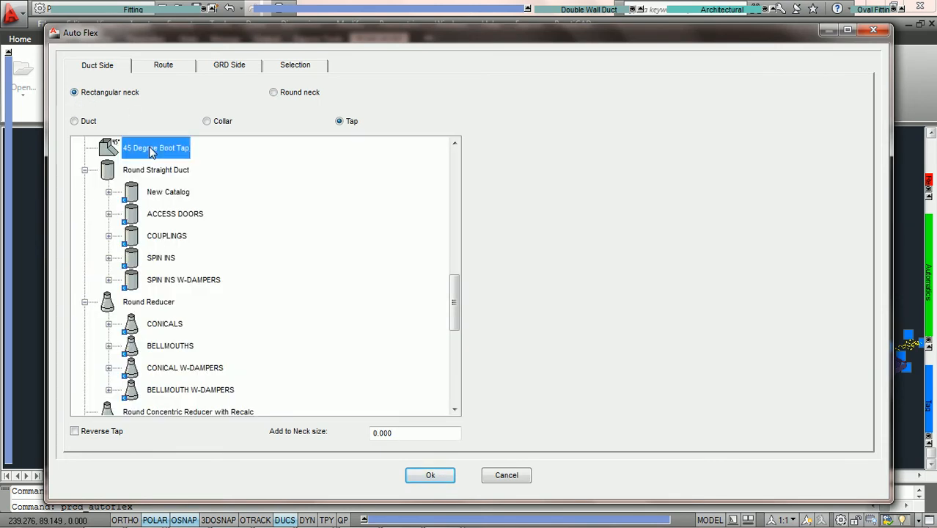
double_click(432, 433)
type("6")
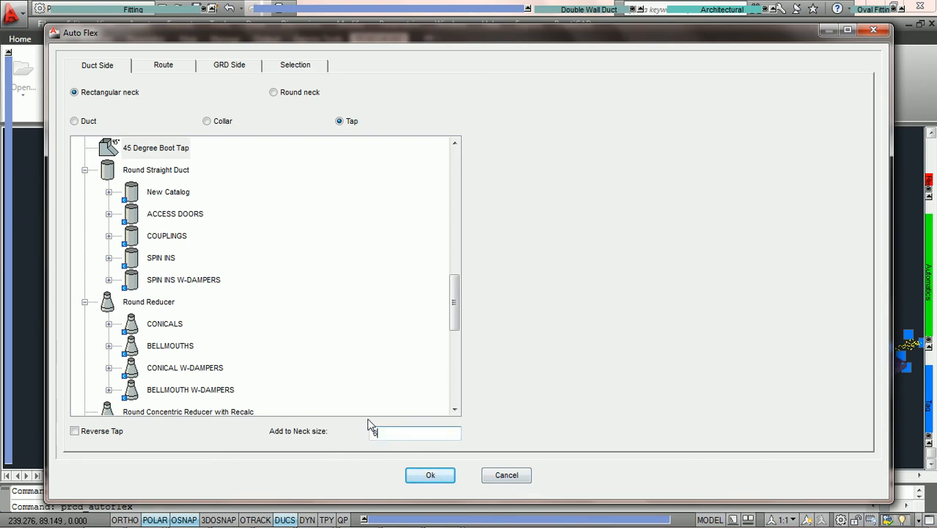
left_click(429, 475)
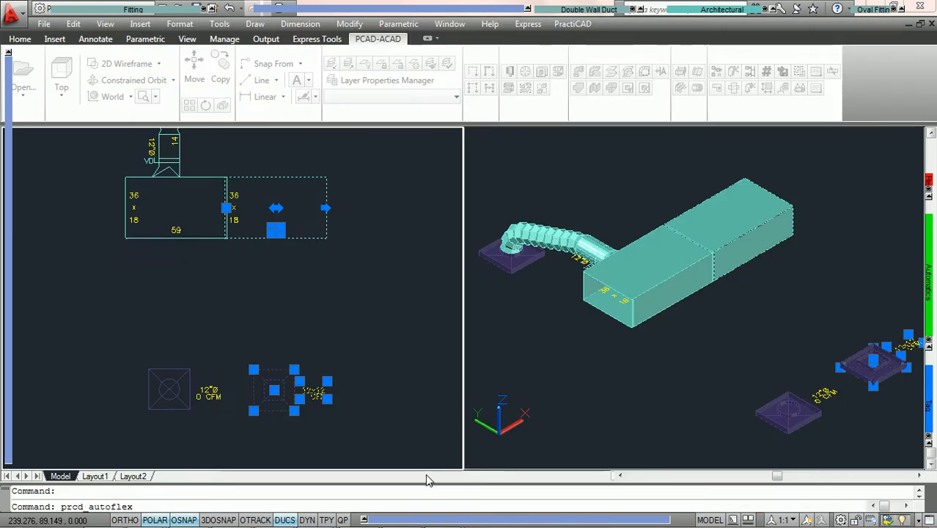
key("Escape")
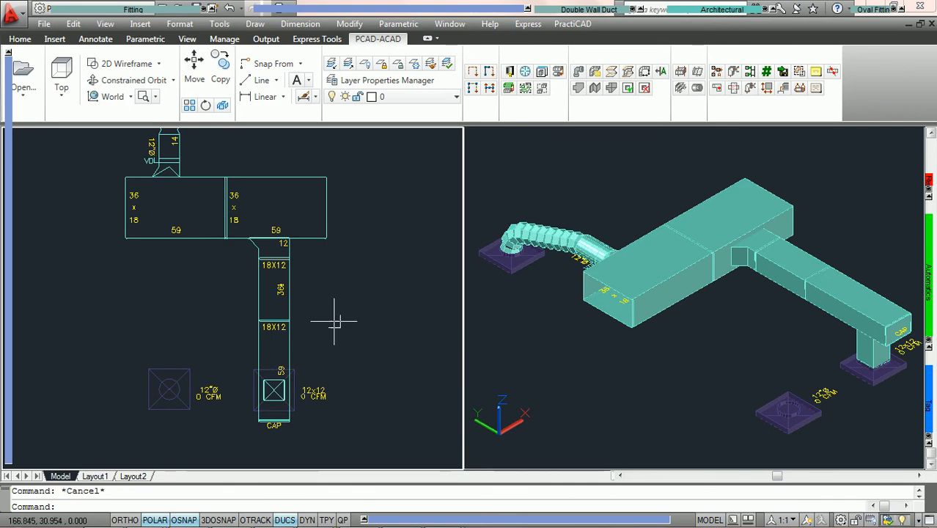
Step: Examine the new branch in plan view, comparing the boot tap and duct width with the 12x12 diffuser neck
scroll(335, 320, "up", 2)
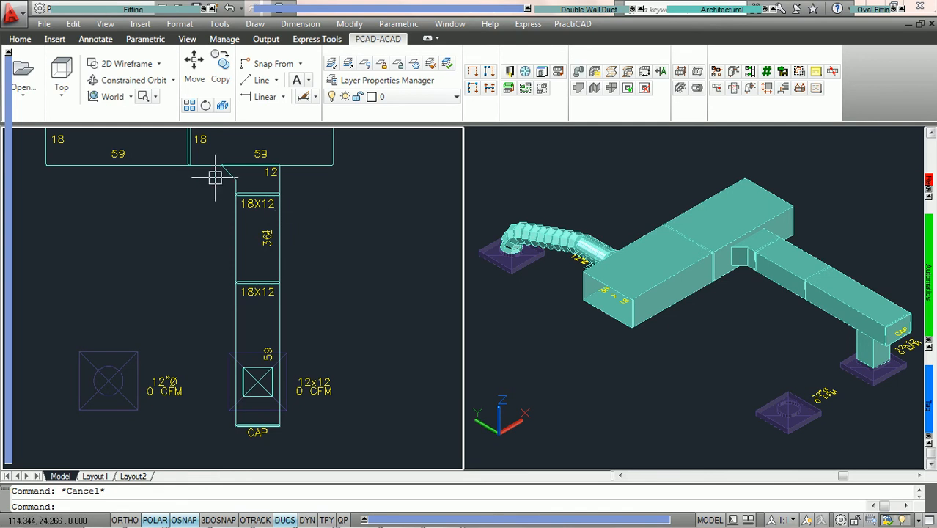
scroll(214, 189, "up", 2)
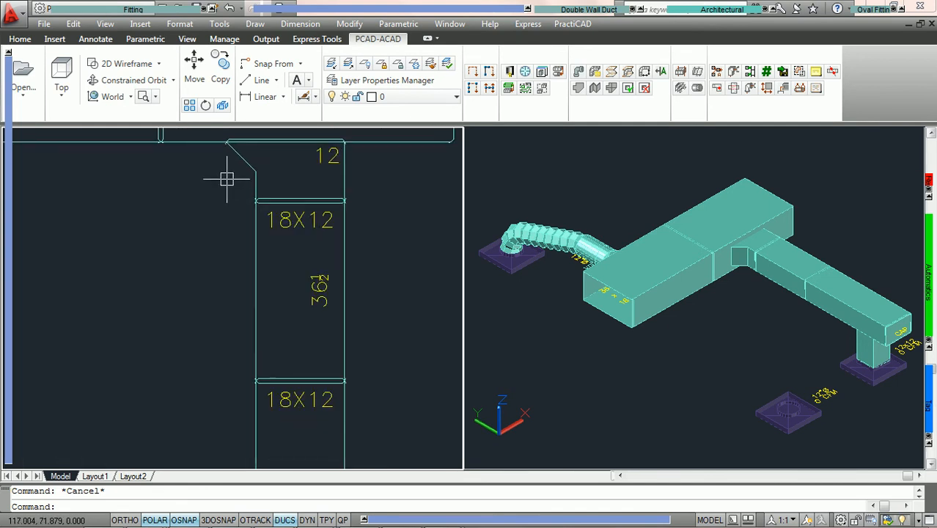
scroll(226, 178, "down", 1)
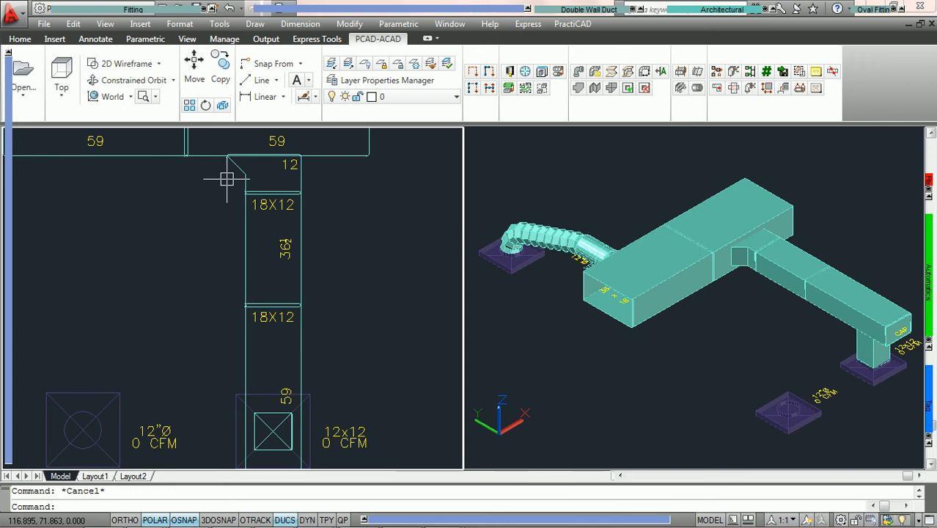
left_click(307, 438)
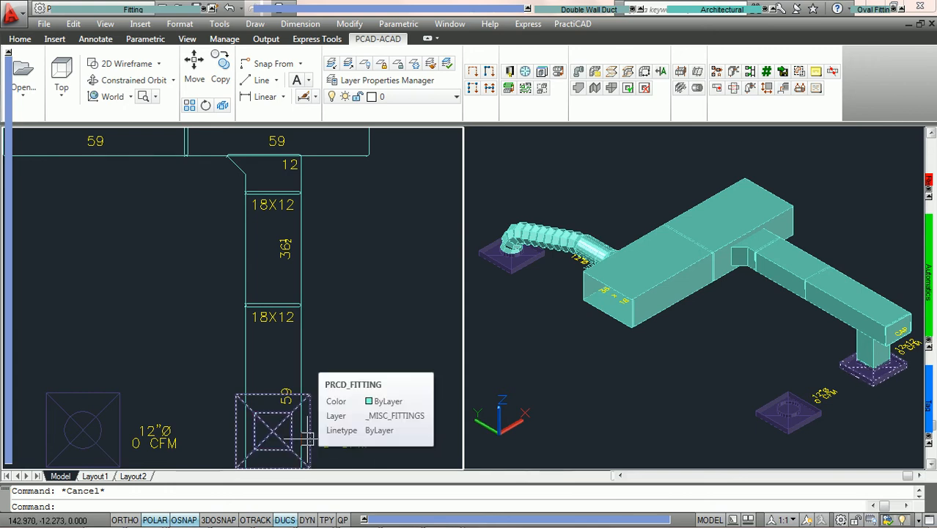
key("Escape")
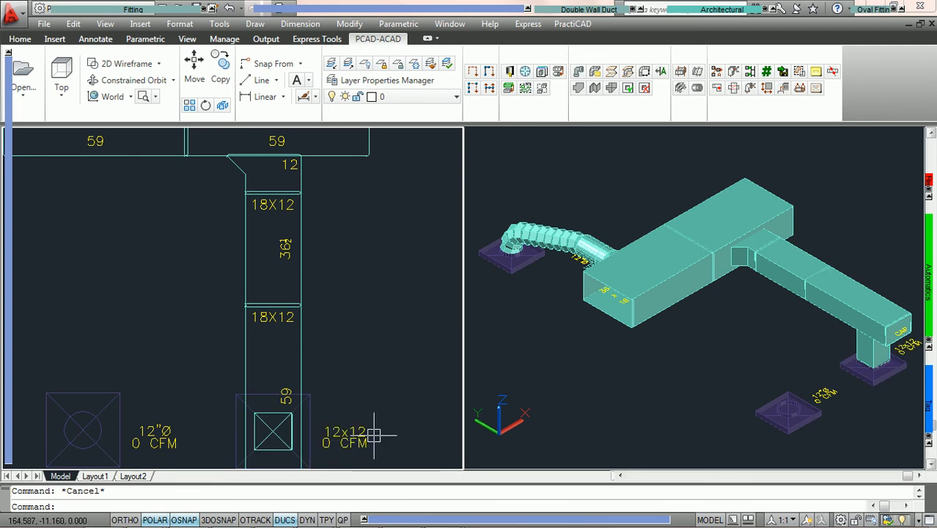
left_click(297, 176)
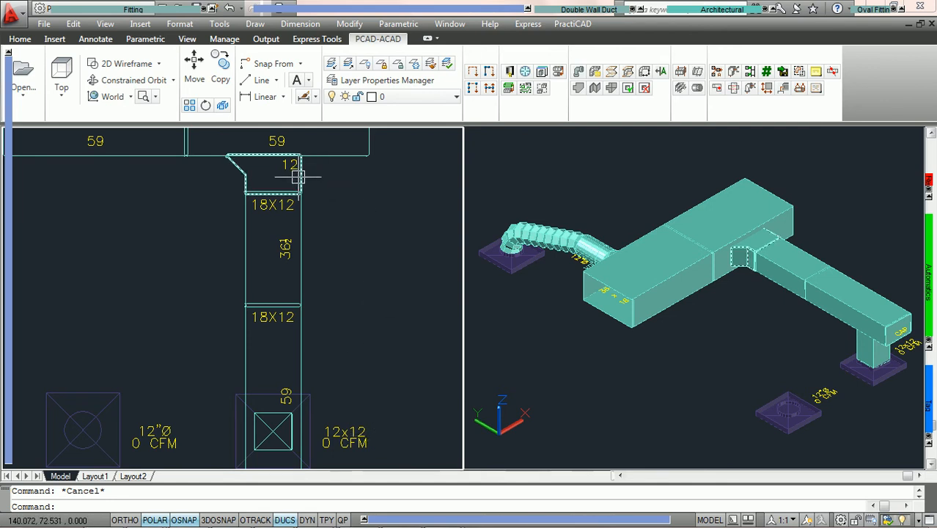
mouse_move(305, 177)
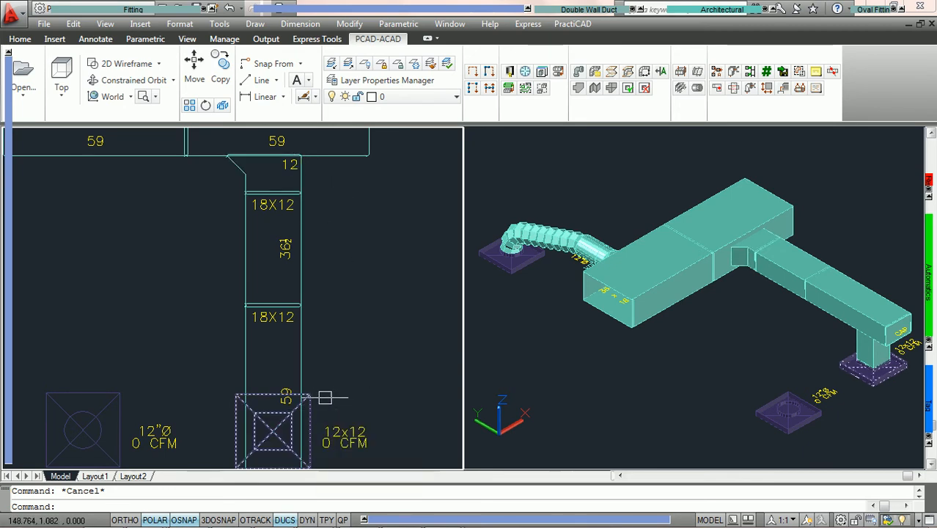
scroll(386, 313, "down", 2)
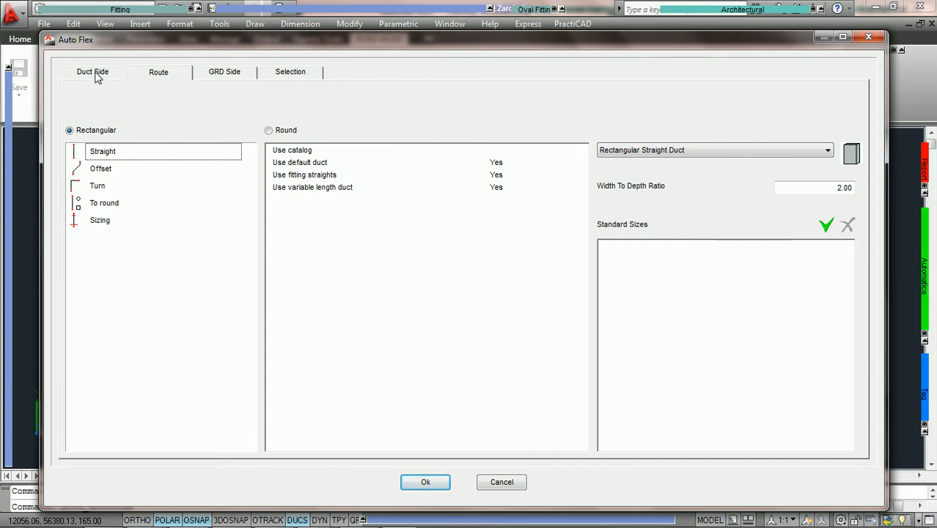
Step: Review the duct-side tap settings and compare the rectangular and round route options in the Auto Flex settings
left_click_drag(195, 44, 528, 53)
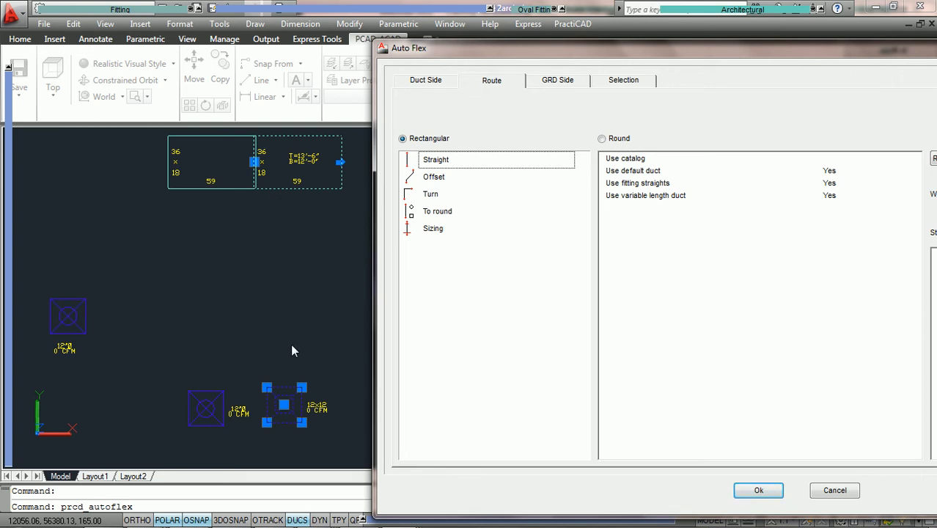
left_click(414, 82)
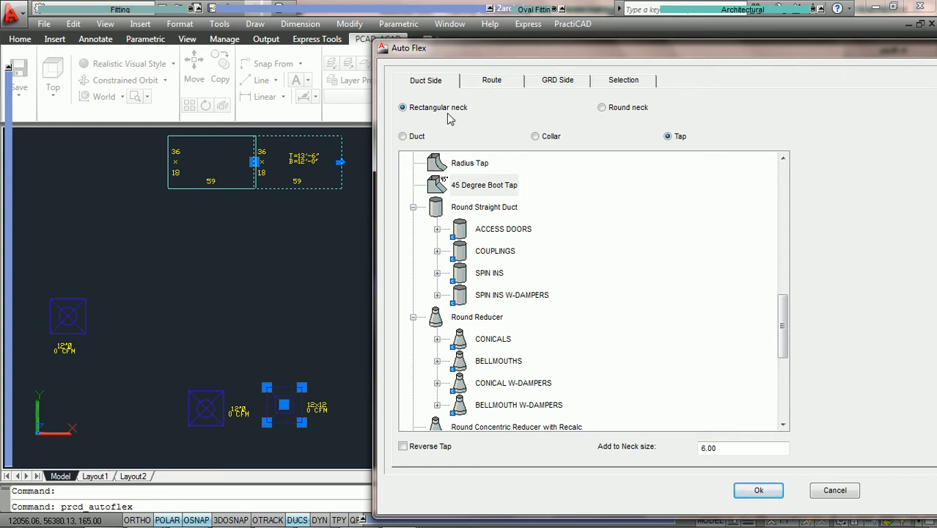
left_click_drag(454, 53, 176, 28)
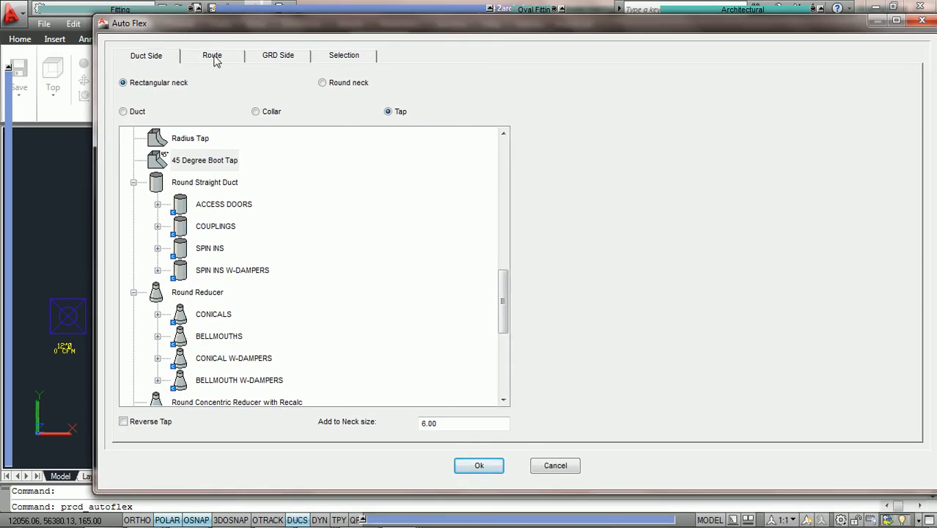
left_click(214, 60)
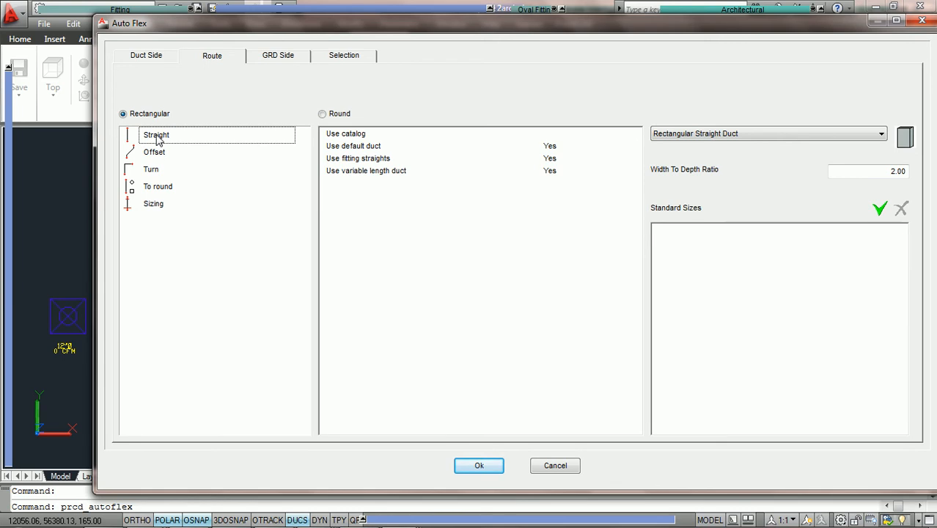
left_click(321, 115)
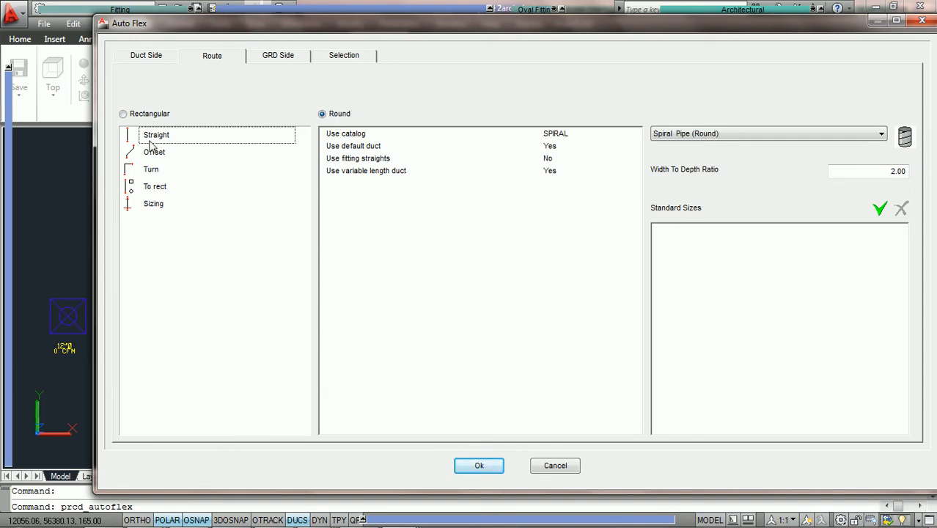
left_click(123, 115)
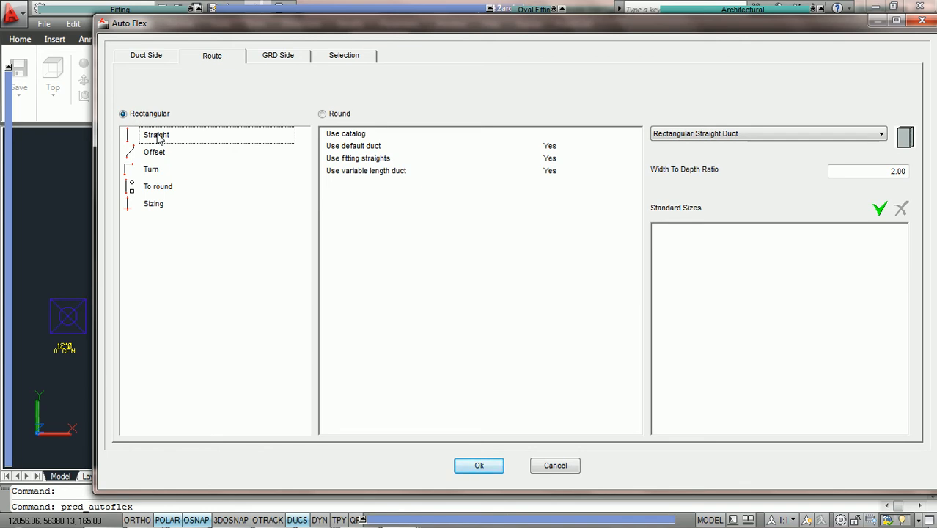
Step: Review the rectangular route's Straight, Offset and Turn fitting settings against the duct and diffuser layout in the drawing
left_click(158, 189)
left_click(154, 206)
left_click(163, 138)
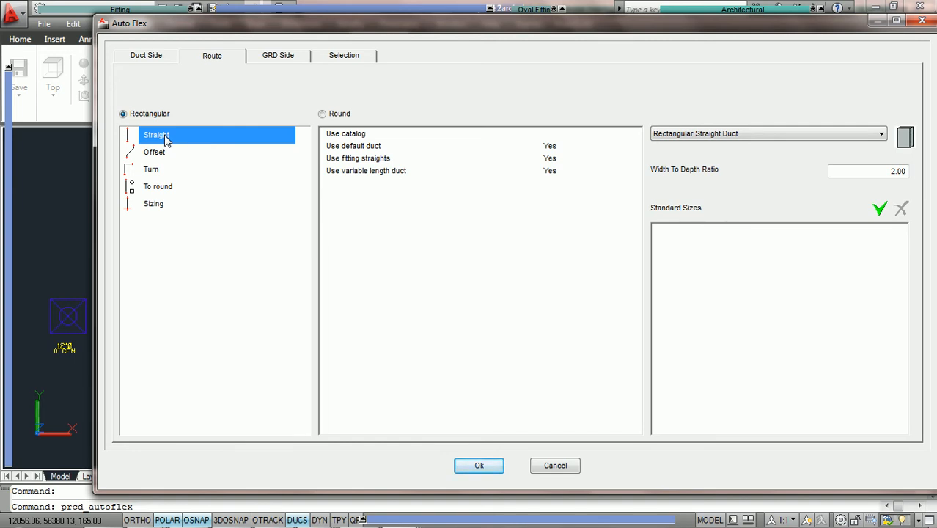
left_click(160, 150)
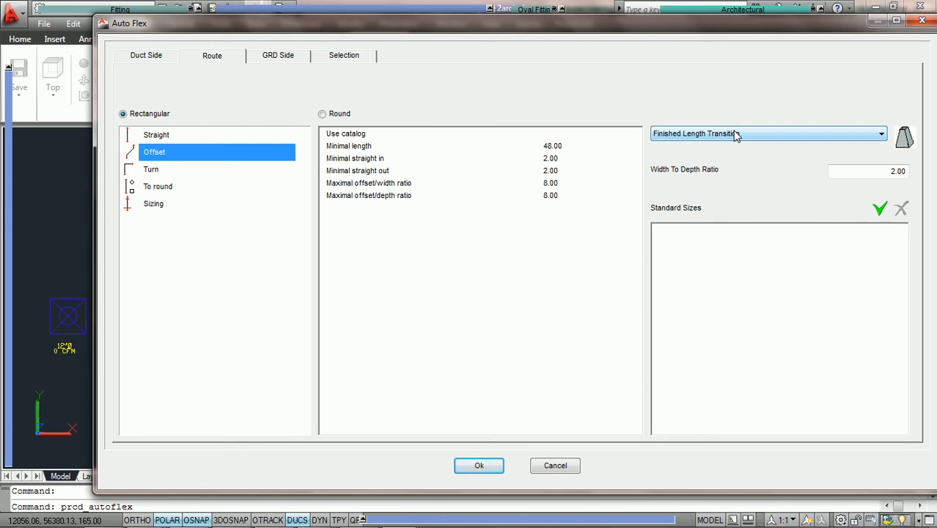
left_click(153, 172)
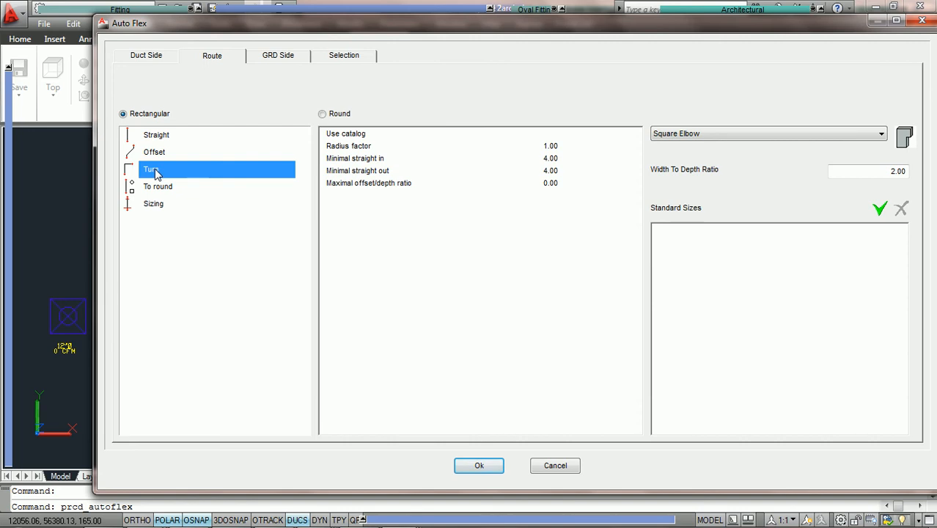
left_click_drag(216, 25, 525, 192)
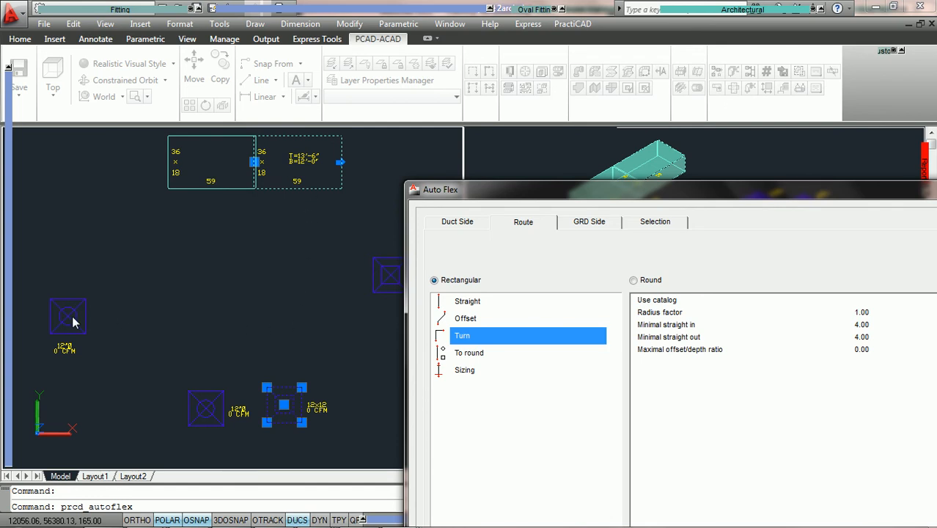
left_click_drag(511, 192, 151, 22)
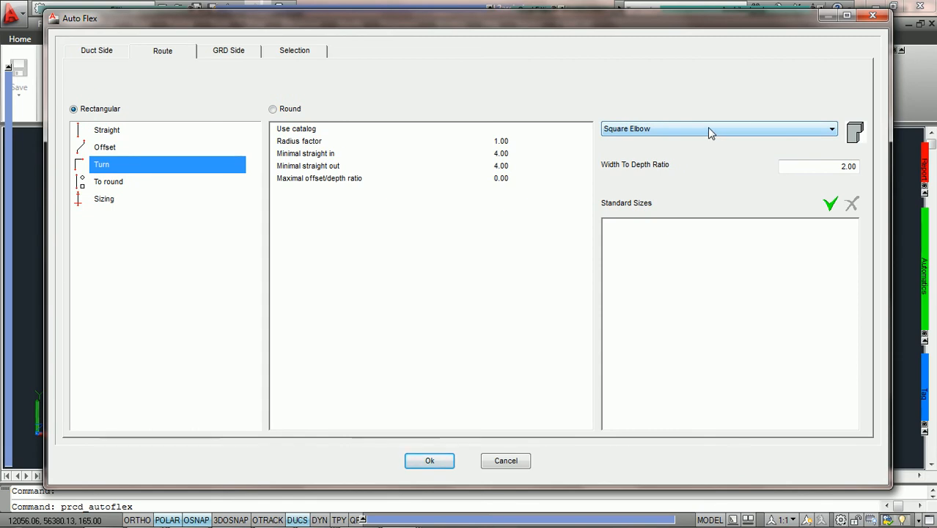
Step: Check which fittings are available for the rectangular route's To round and Sizing transitions
left_click(114, 188)
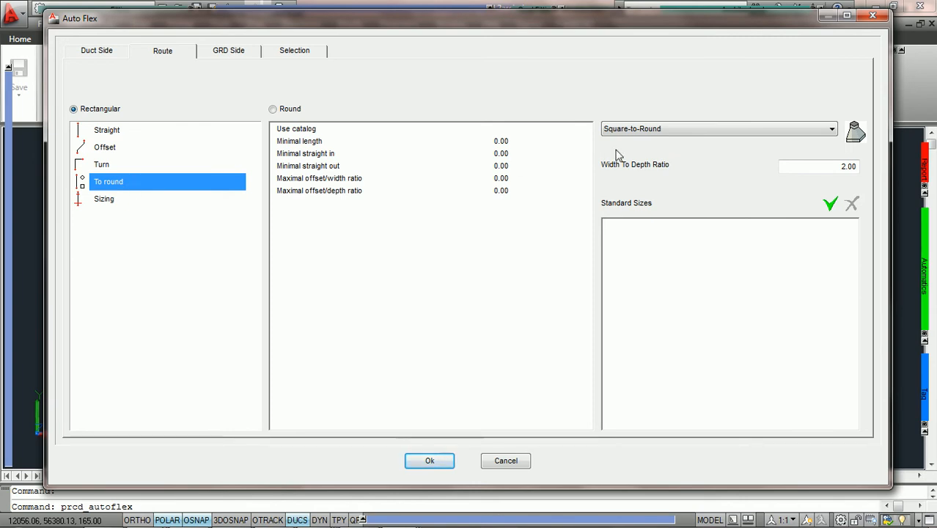
left_click(687, 129)
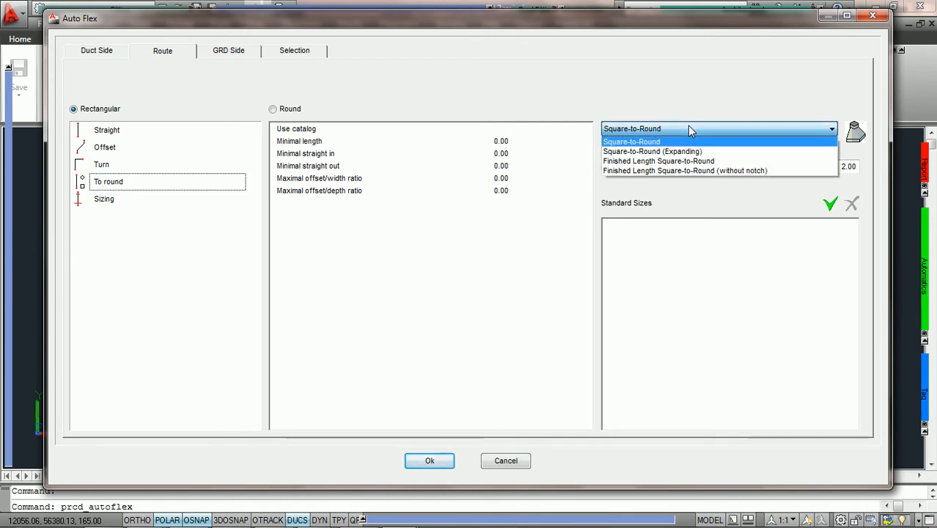
left_click(687, 129)
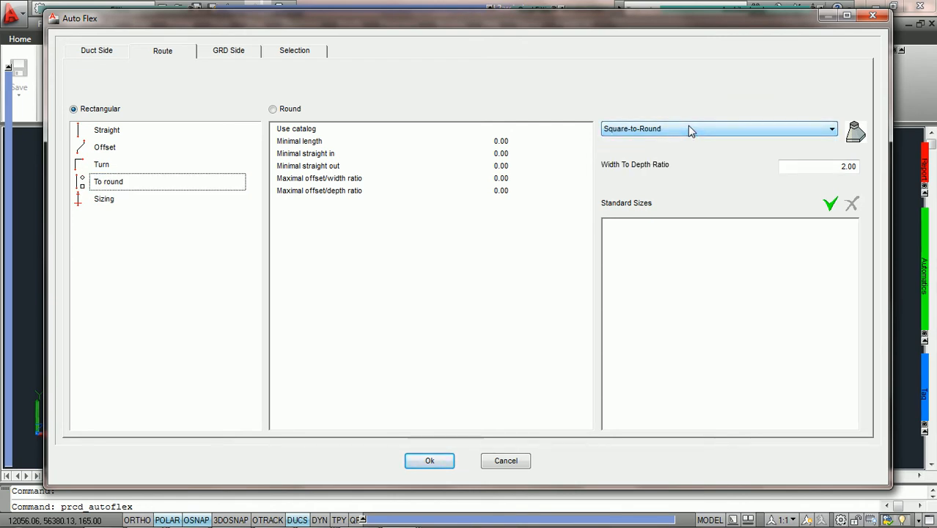
left_click(103, 203)
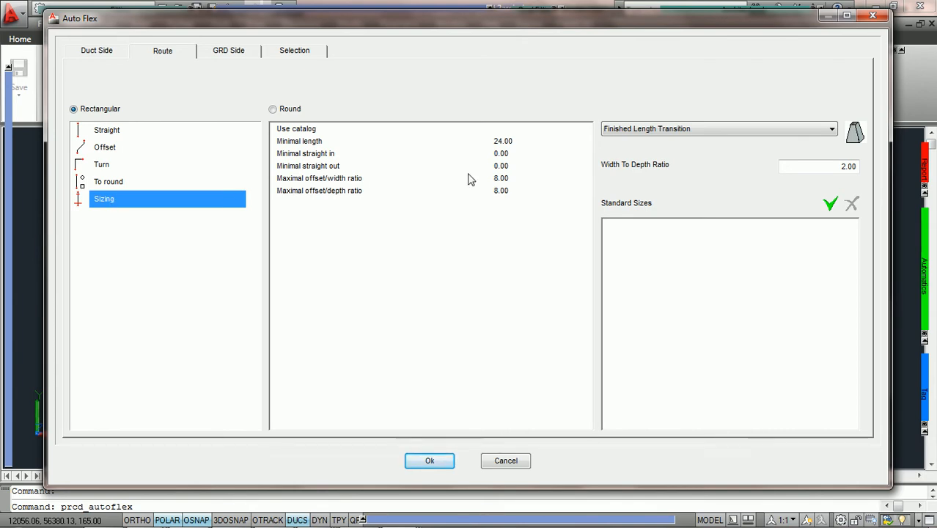
left_click(670, 130)
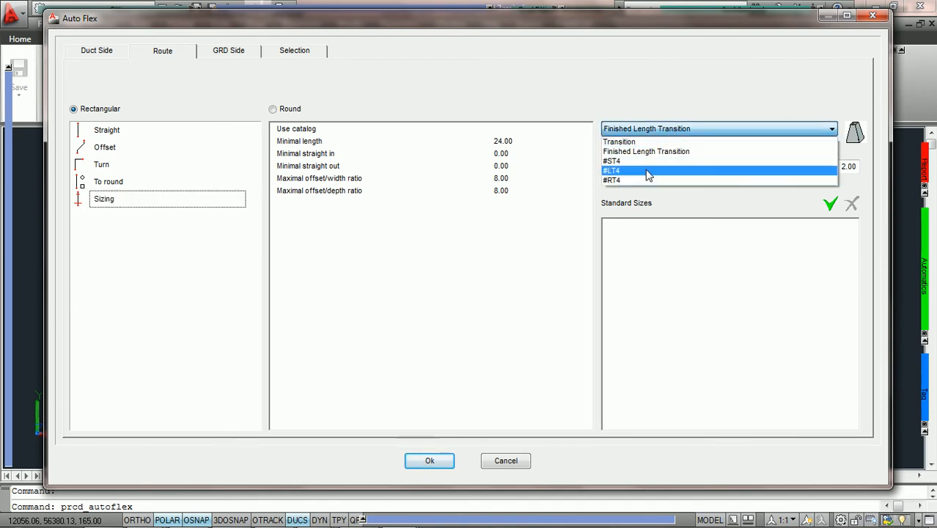
left_click(443, 106)
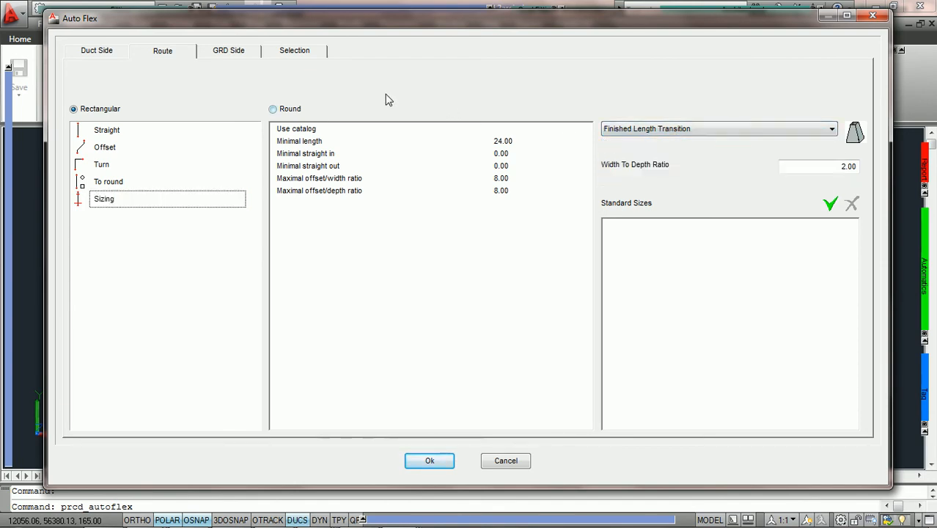
Step: Review the available Straight duct types and catalog choices for the rectangular route, leaving Rectangular Straight Duct with a blank catalog
left_click(103, 130)
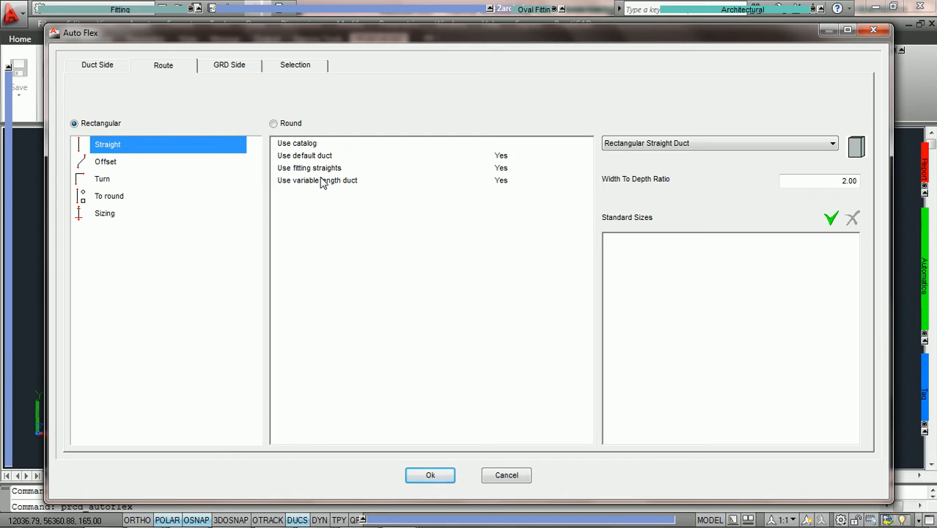
left_click(824, 149)
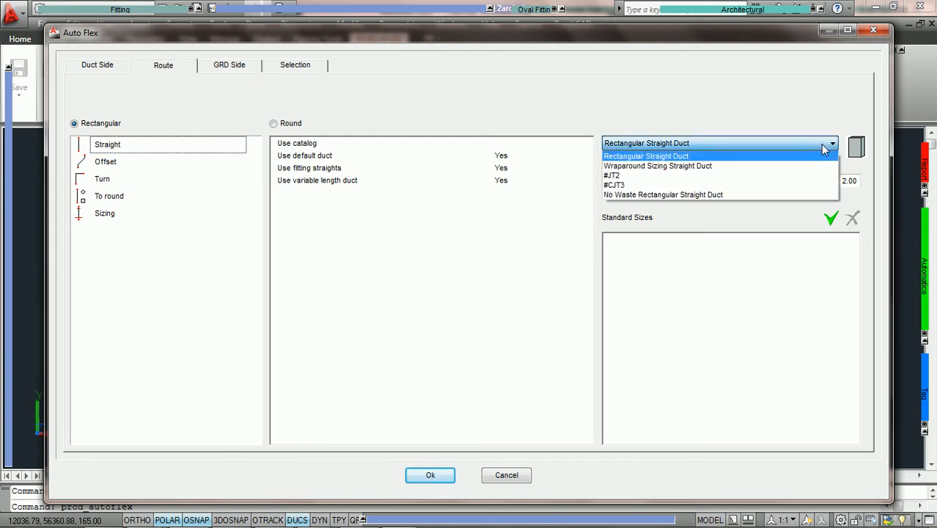
left_click(770, 156)
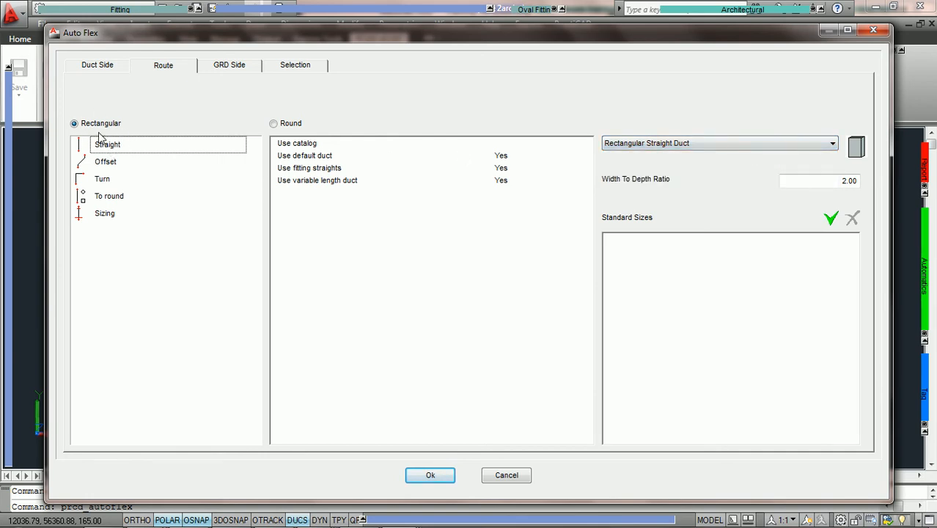
left_click(770, 143)
left_click(663, 143)
left_click(445, 148)
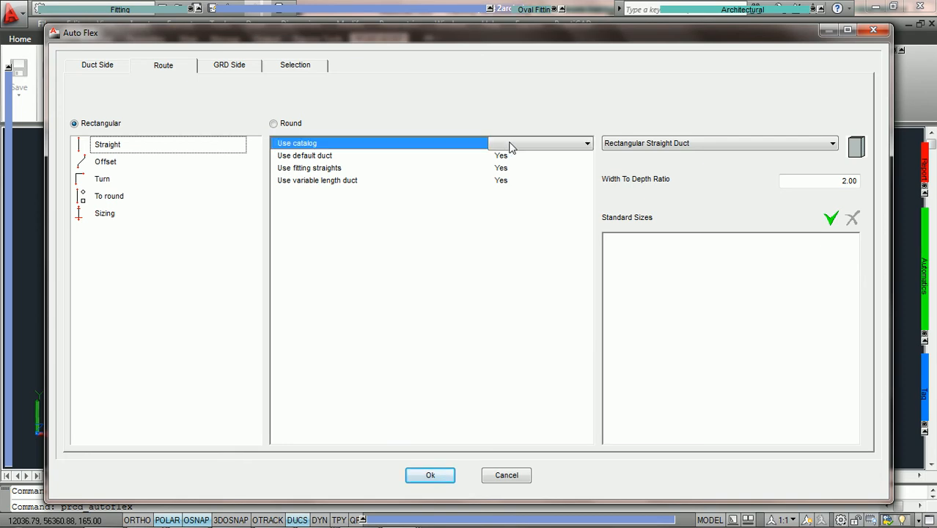
left_click(587, 145)
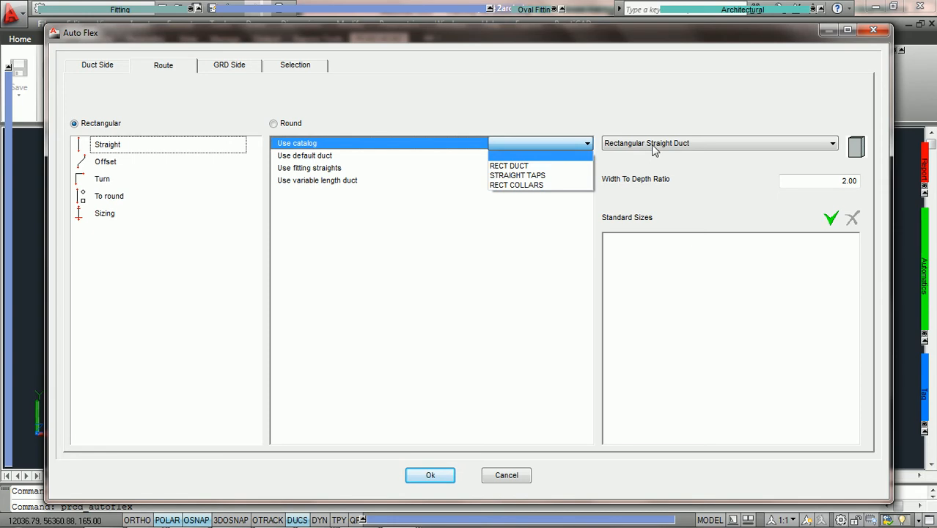
left_click(561, 157)
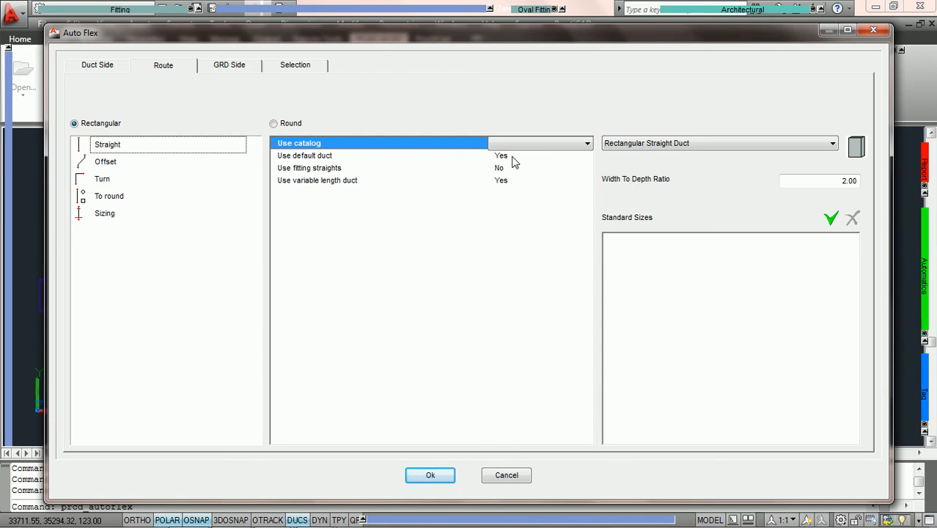
Step: Connect the 12x12 diffuser to the right duct section using Rectangular Straight Duct with Use default duct set to Yes
left_click(499, 155)
left_click(511, 155)
left_click(507, 179)
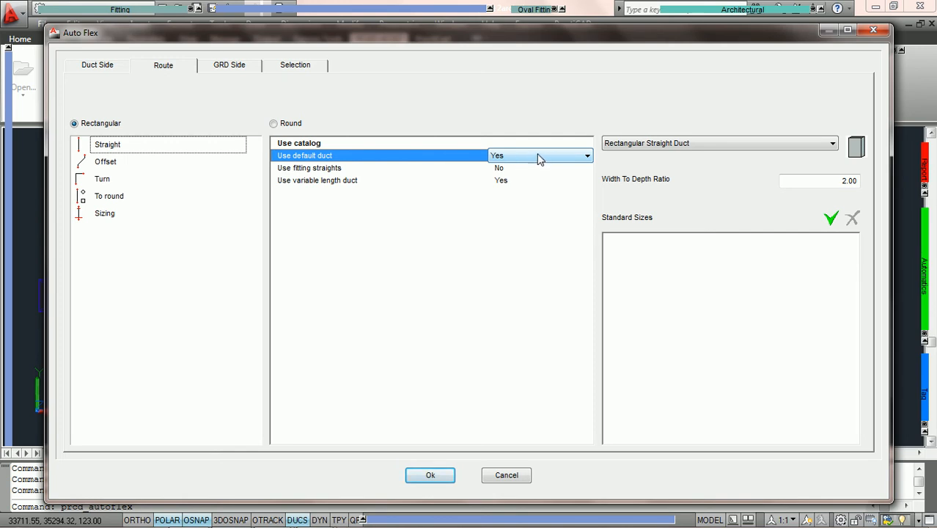
left_click(533, 158)
left_click(521, 157)
left_click_drag(421, 43, 740, 41)
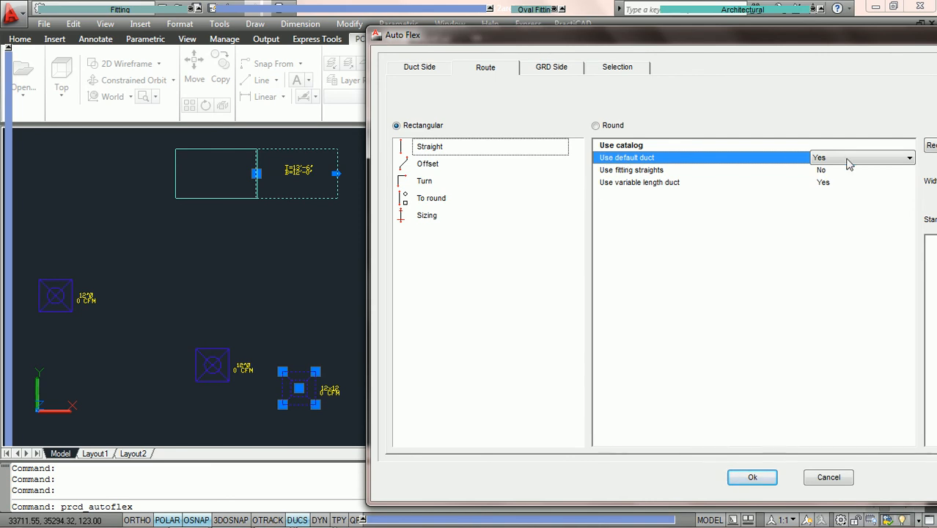
left_click(762, 477)
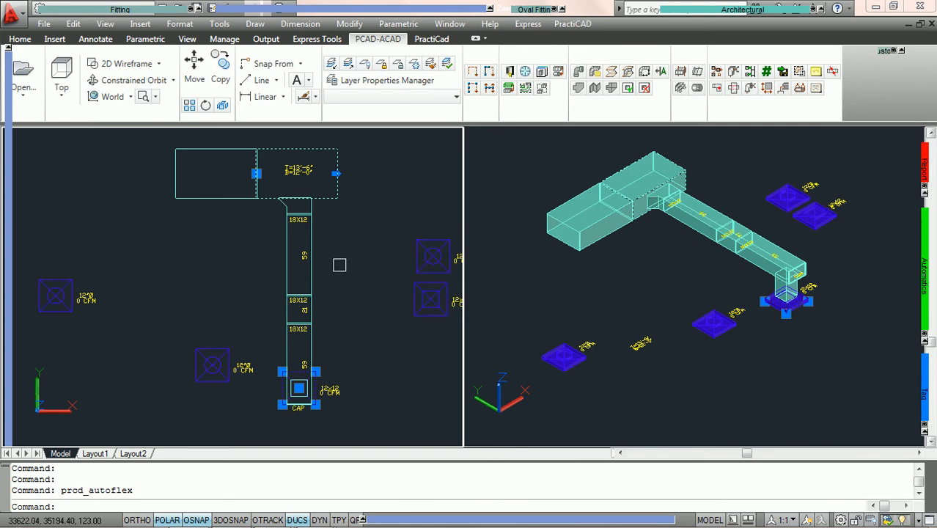
Step: Examine the 12x12 diffuser's branch from boot tap to end cap in plan view, and undo the branch
scroll(337, 265, "up", 1)
middle_click_drag(337, 266, 349, 235)
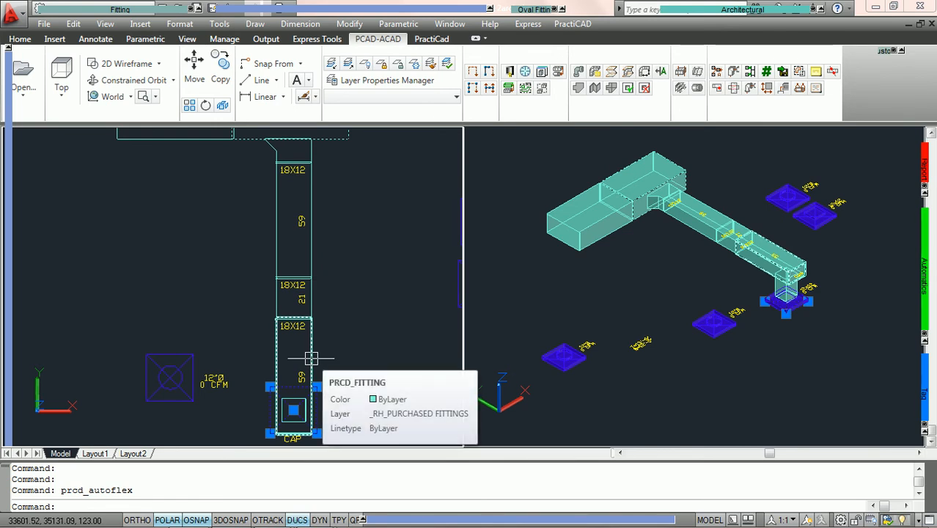
key("Escape")
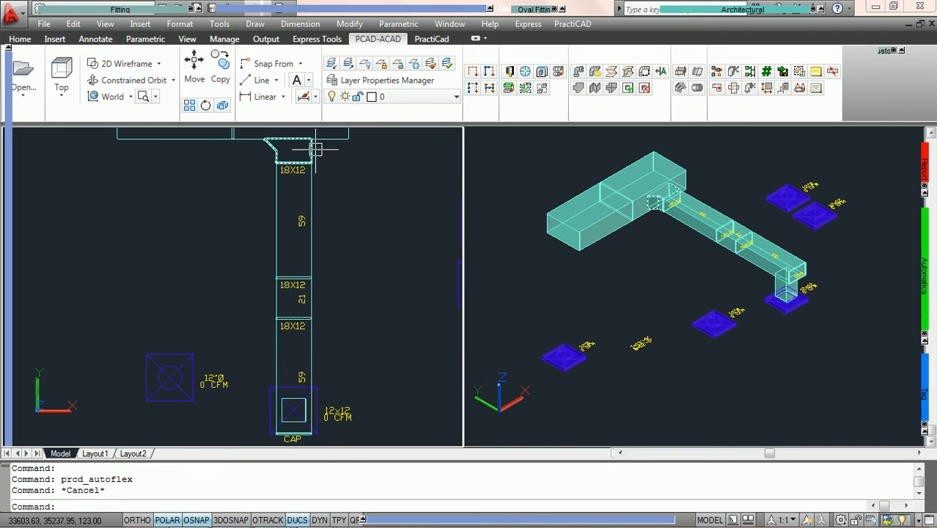
mouse_move(315, 150)
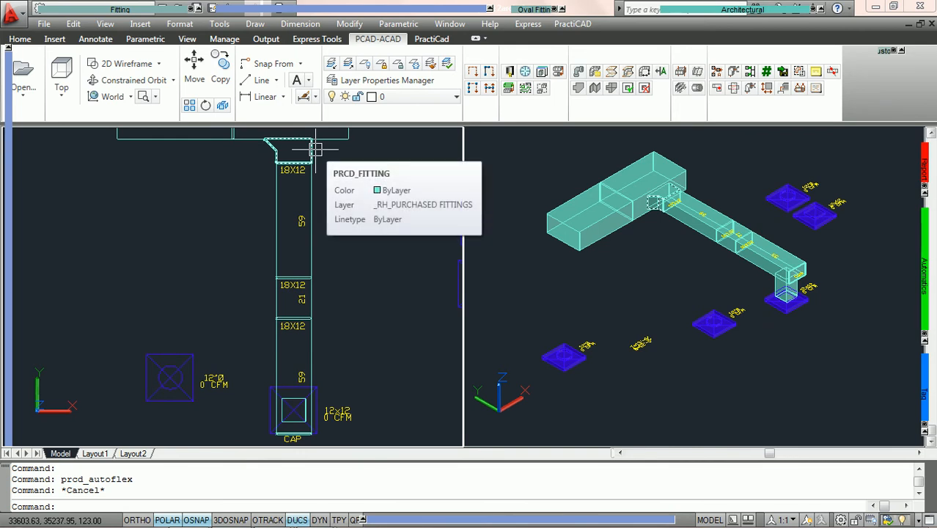
mouse_move(317, 299)
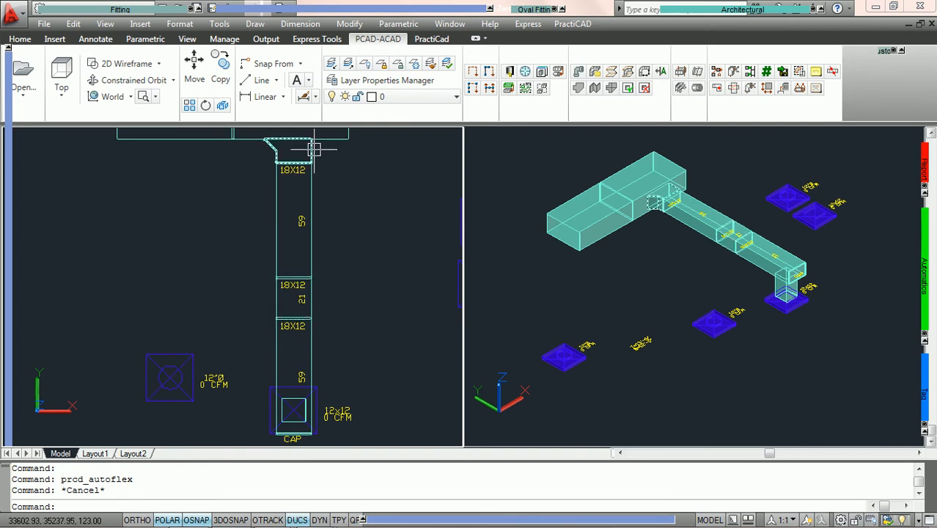
key("ctrl+z")
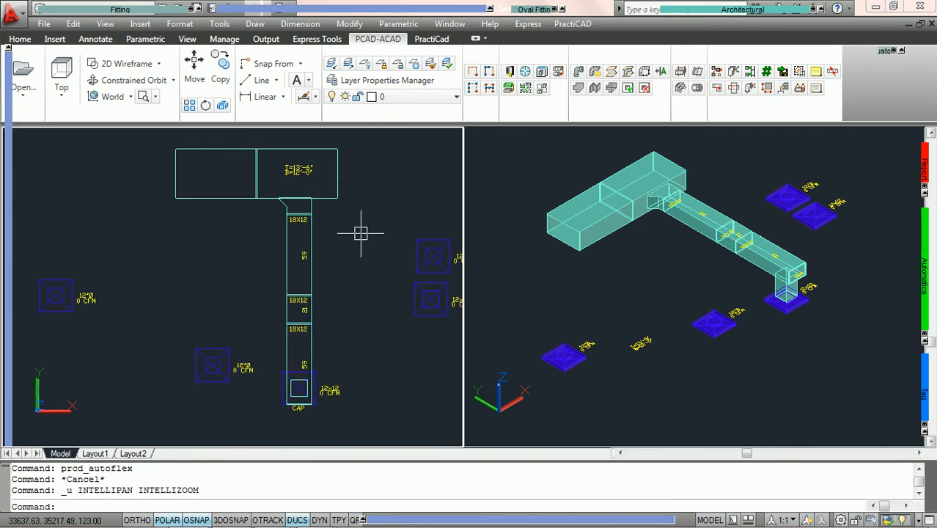
key("ctrl+z")
Step: For the 12x12 diffuser and the right duct section, set Use fitting straights to Yes for the rectangular Straight route in Auto Flex
left_click(299, 387)
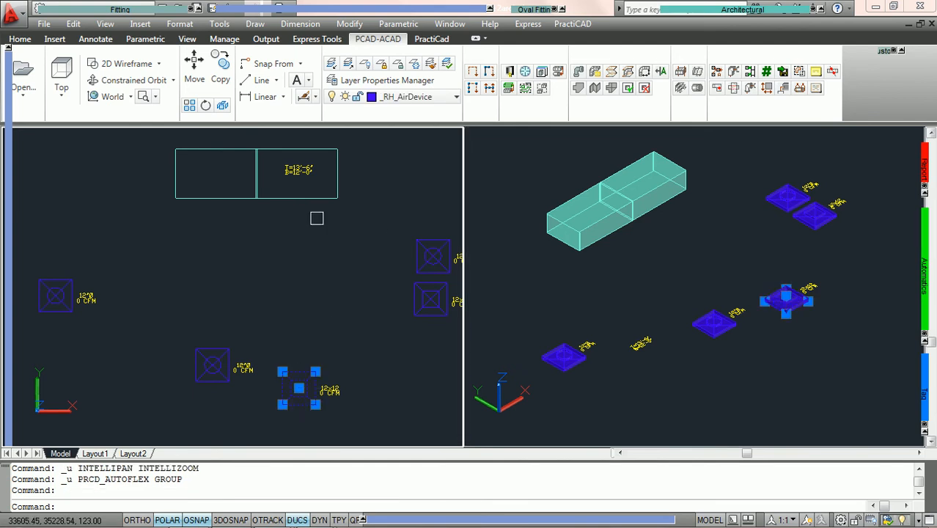
left_click(305, 197)
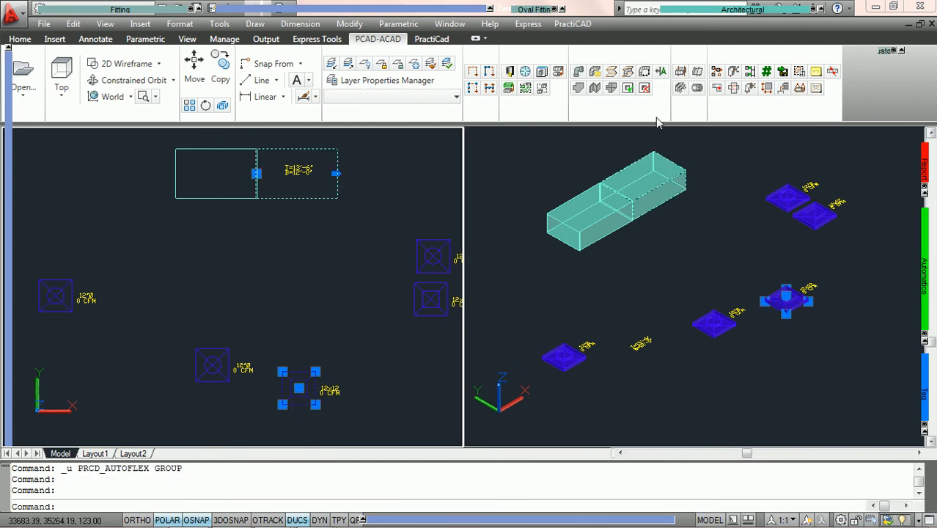
left_click(749, 75)
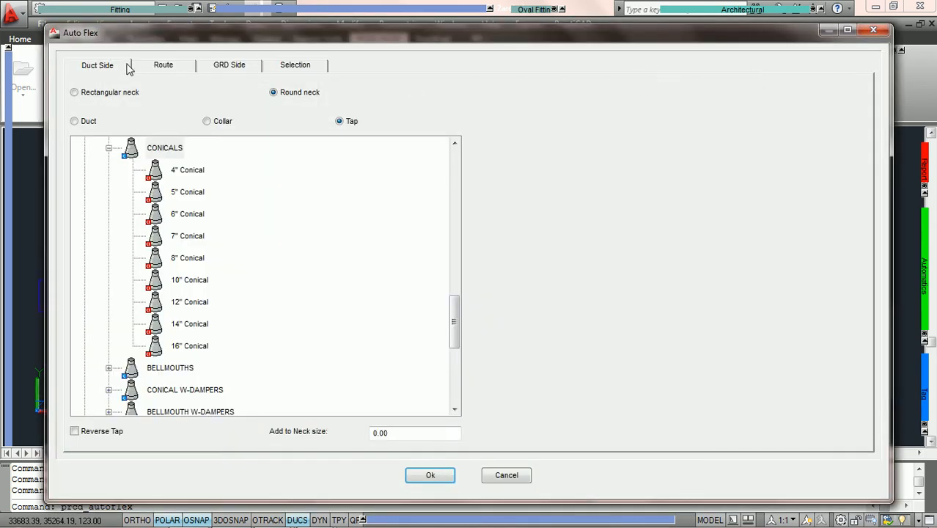
left_click(164, 65)
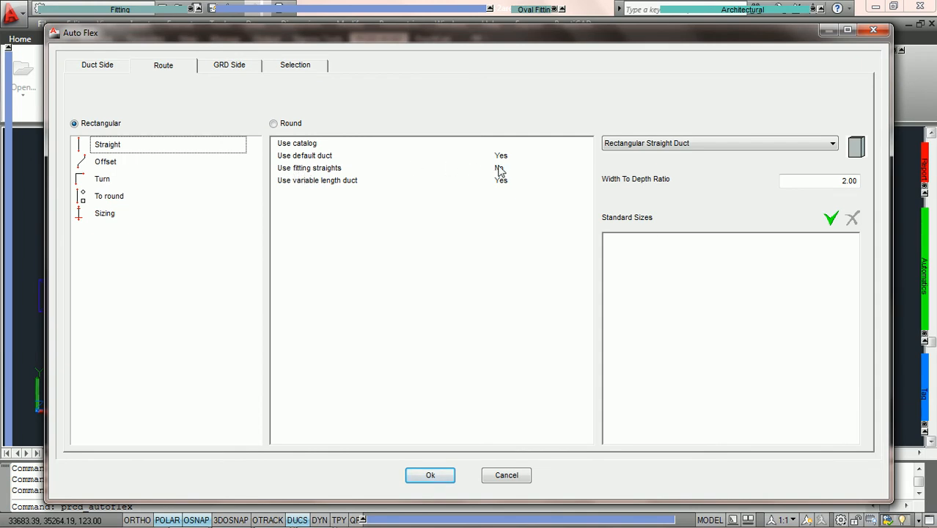
left_click(522, 170)
left_click(522, 171)
left_click(512, 191)
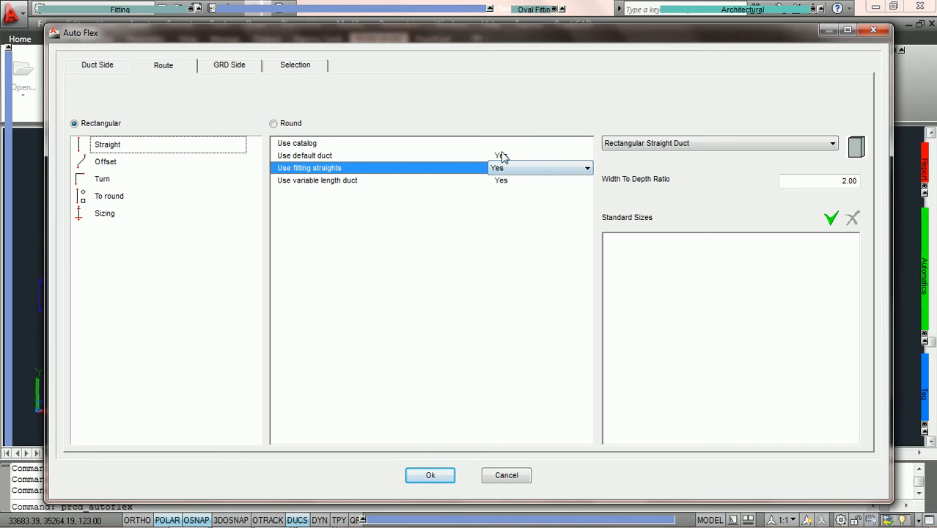
Step: Connect the 12x12 diffuser to the right duct section, keeping Use default duct and Use variable length duct at Yes, and inspect the branch
left_click(508, 157)
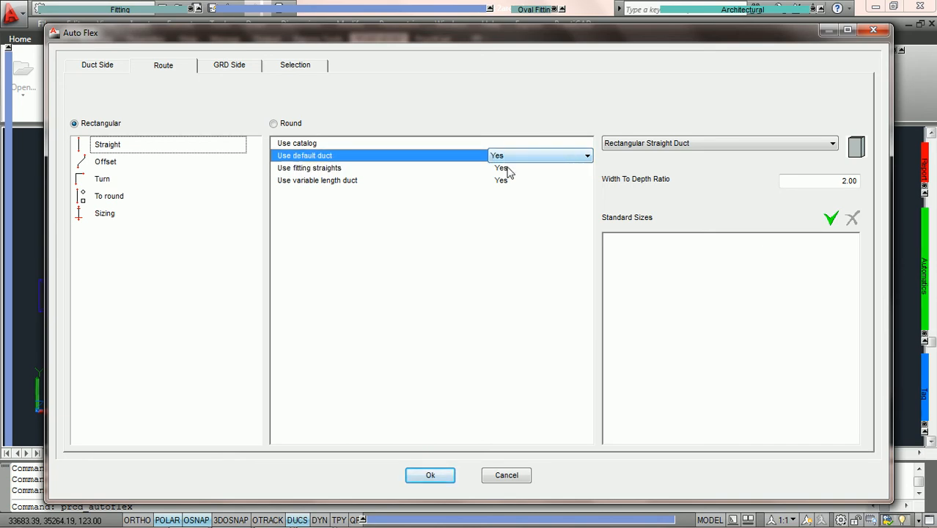
left_click(507, 169)
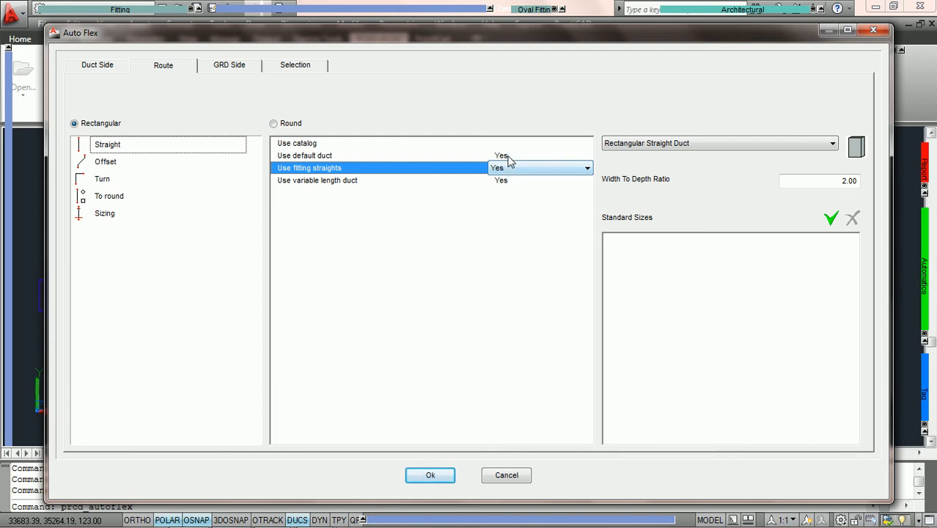
left_click(506, 182)
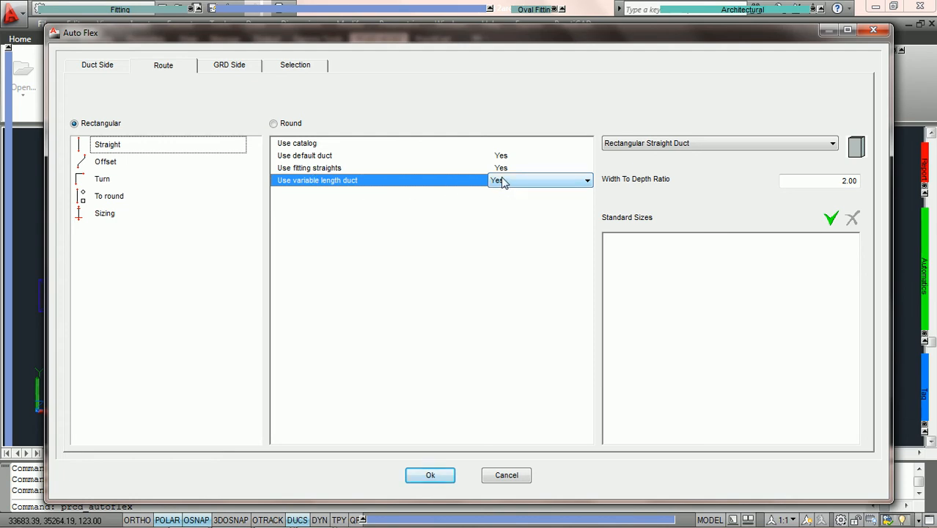
left_click(513, 183)
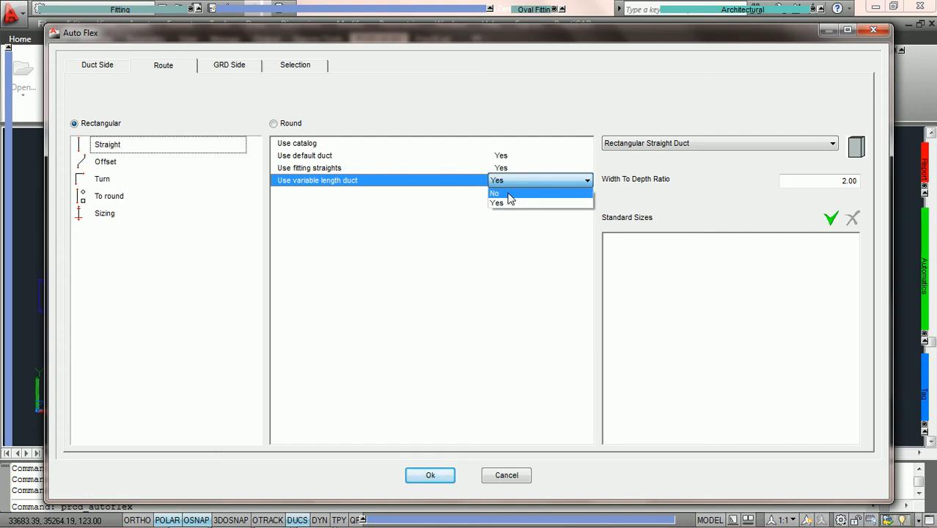
left_click(513, 183)
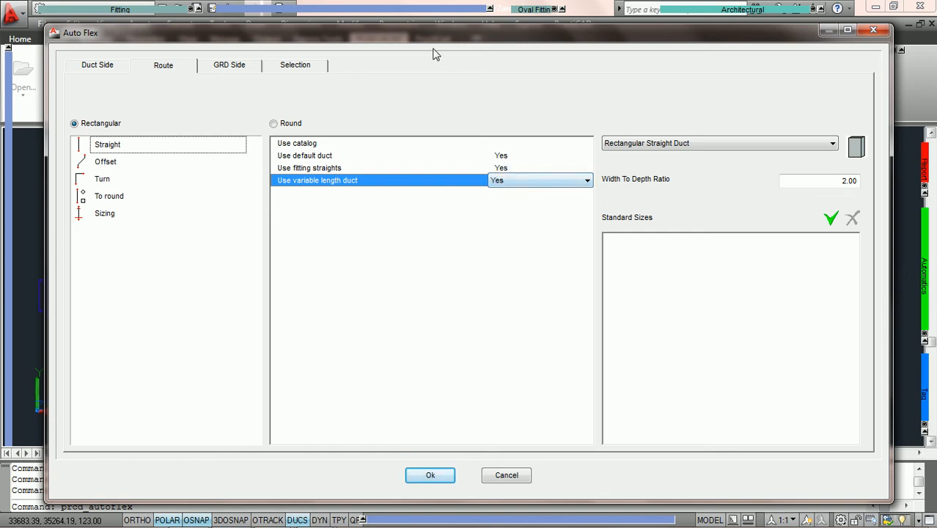
left_click(439, 476)
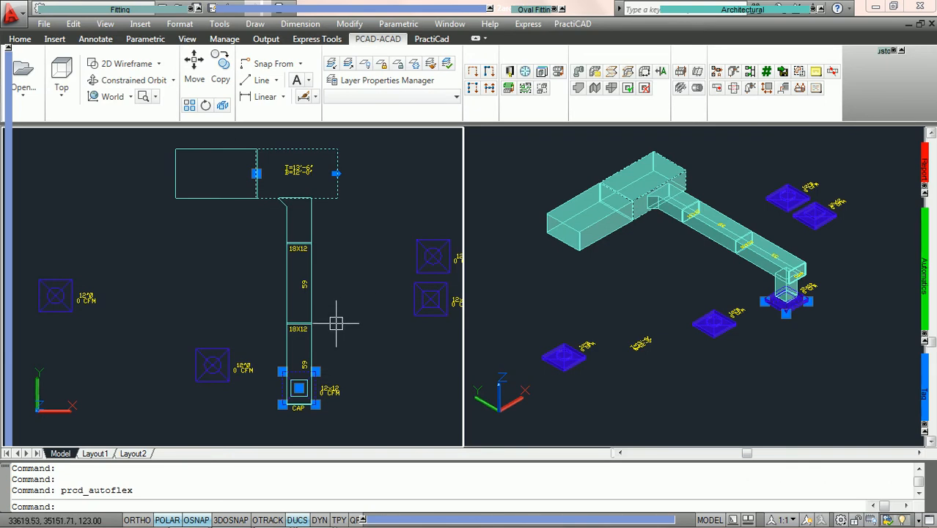
scroll(336, 323, "up", 3)
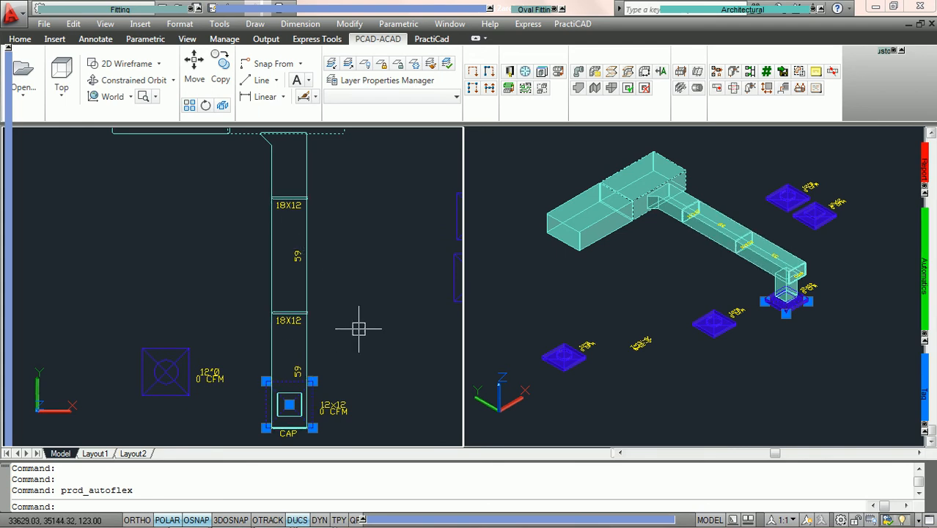
scroll(357, 308, "down", 3)
scroll(359, 303, "up", 3)
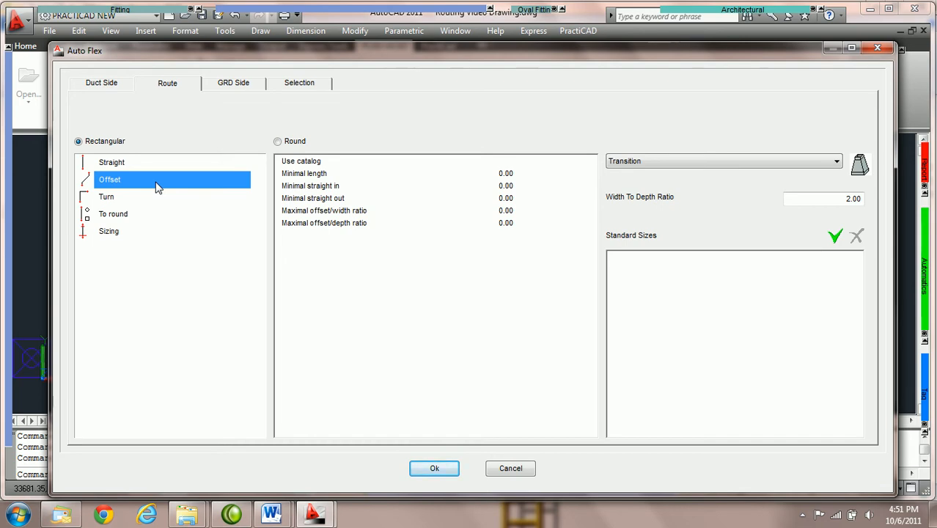
Step: Set the rectangular route's Offset fitting to Finished Length Transition, leaving its catalog blank
mouse_move(316, 54)
left_mouse_down()
mouse_move(602, 69)
mouse_move(588, 67)
left_mouse_up()
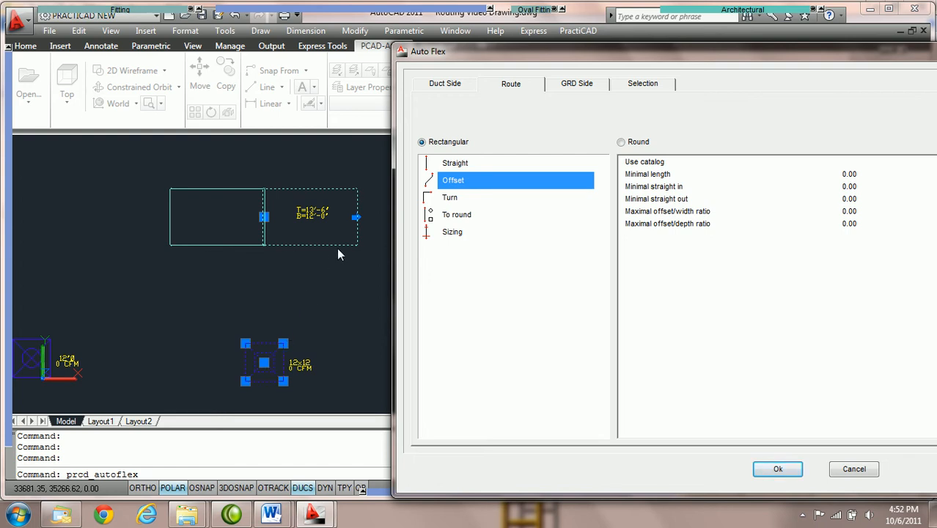
left_click_drag(503, 47, 158, 28)
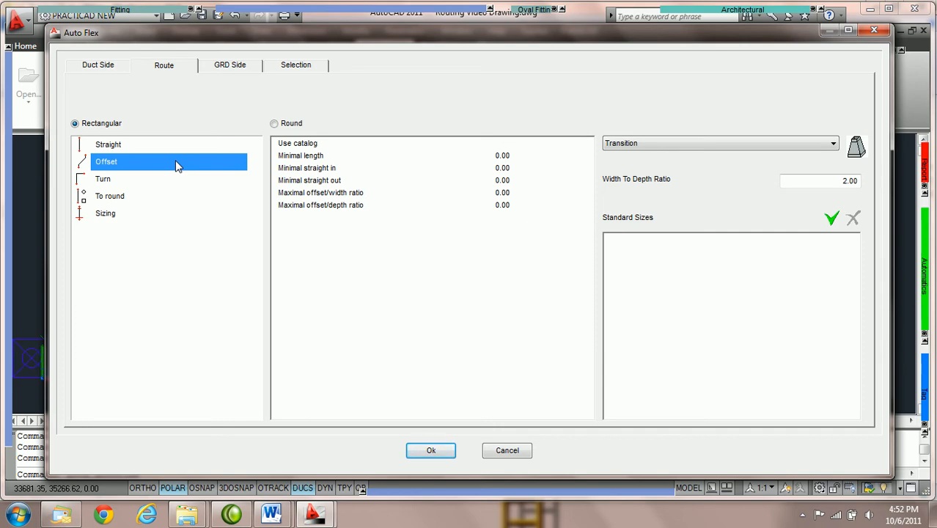
left_click(724, 145)
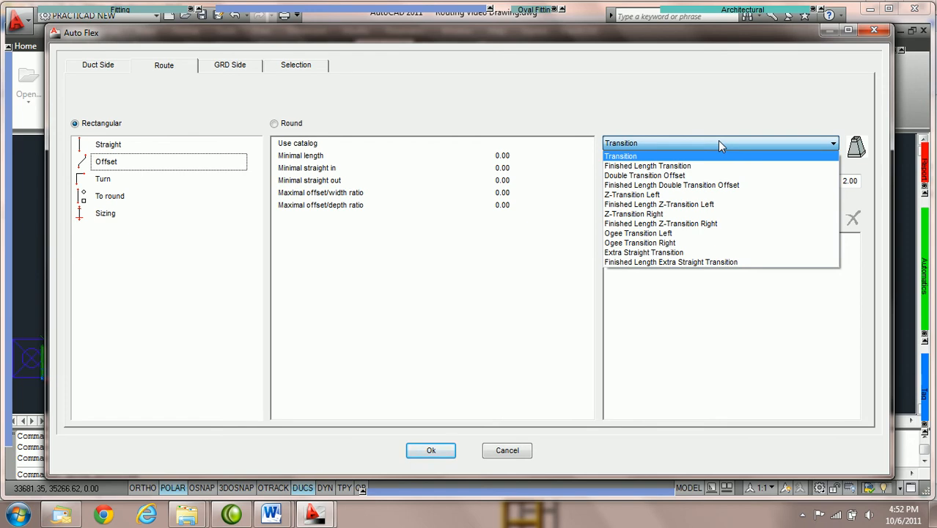
left_click(686, 168)
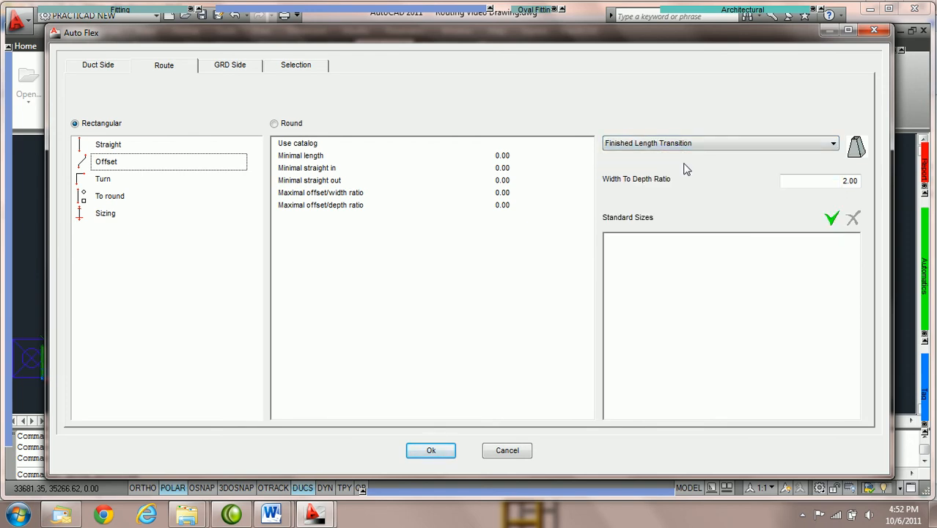
left_click(513, 146)
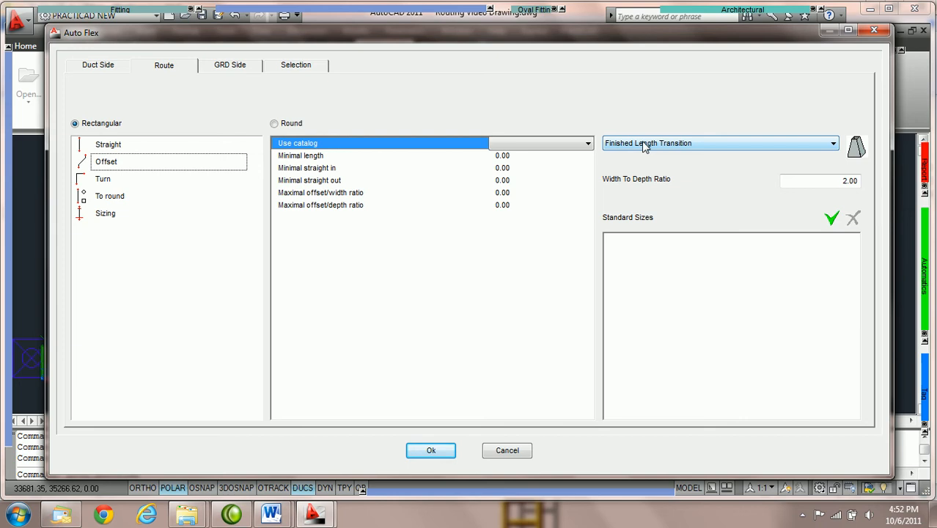
Step: Set the Offset fitting's Minimal straight in and Minimal straight out to 2
left_click(514, 156)
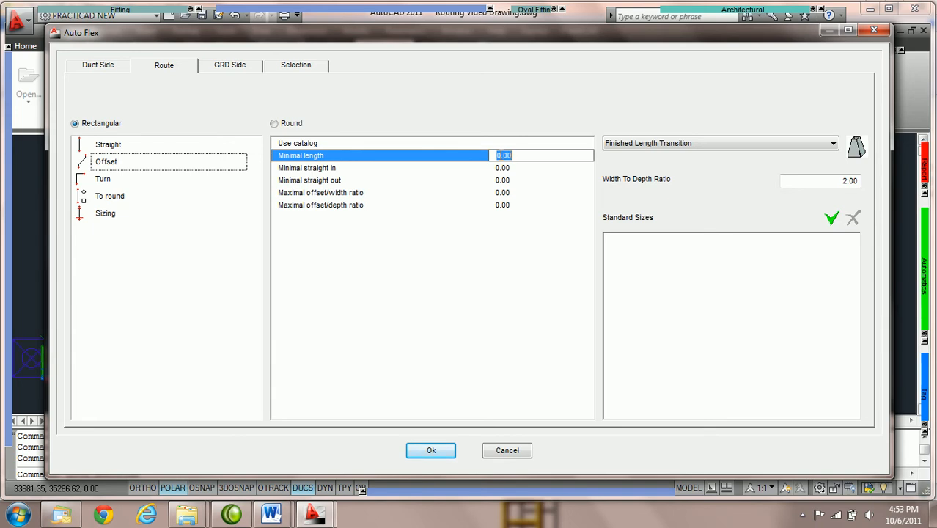
left_click(517, 167)
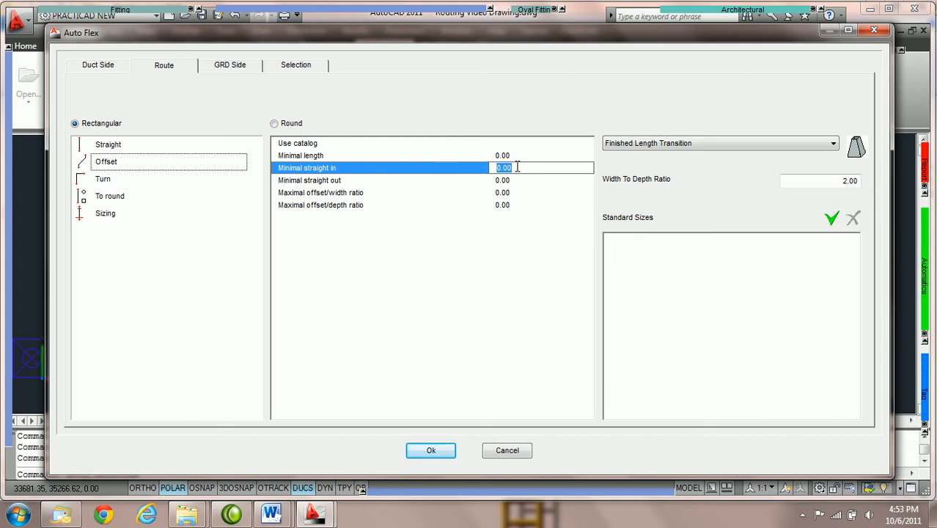
type("2")
key("Return")
type("2")
key("Return")
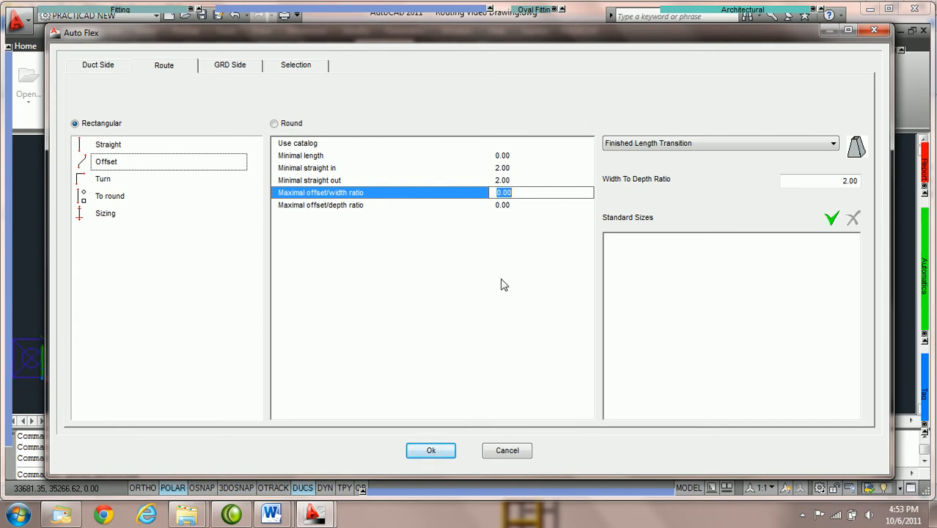
Step: Set the Offset fitting's Maximal offset/width ratio and Maximal offset/depth ratio to 8
left_click(513, 205)
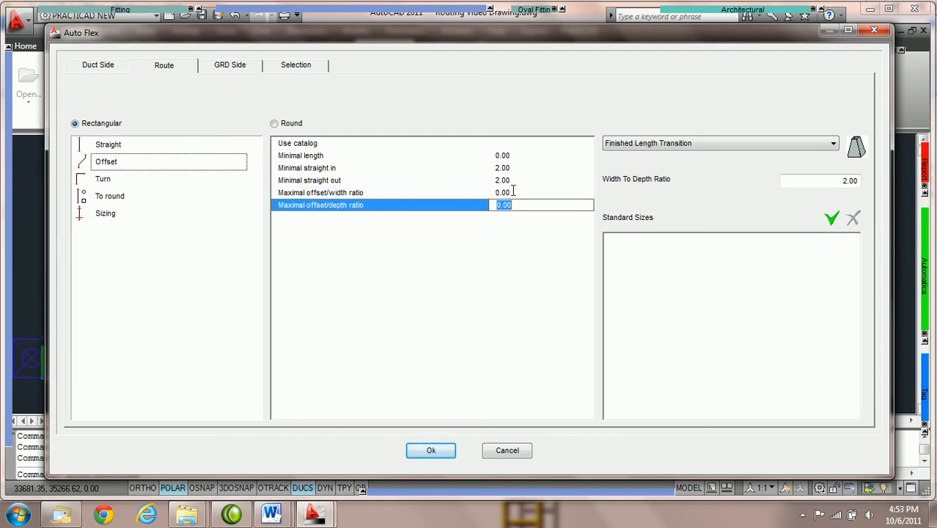
left_click(513, 192)
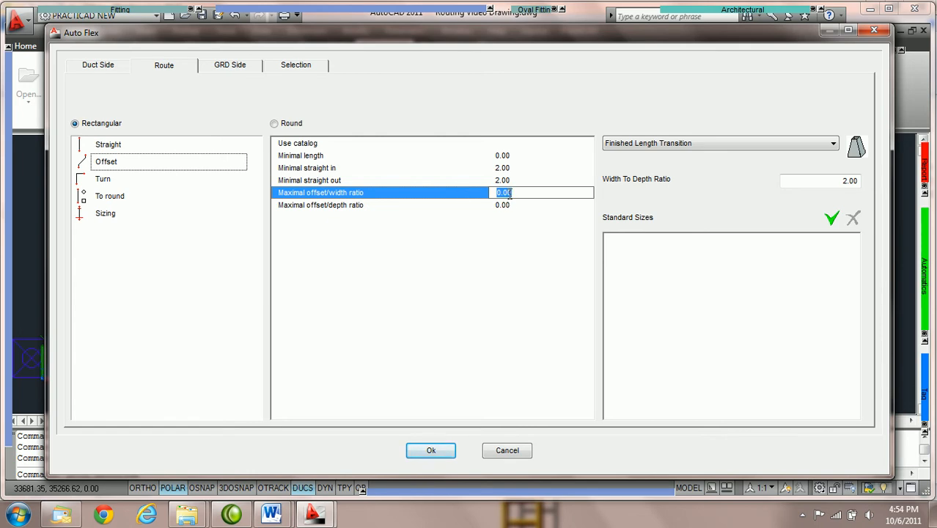
left_click(104, 184)
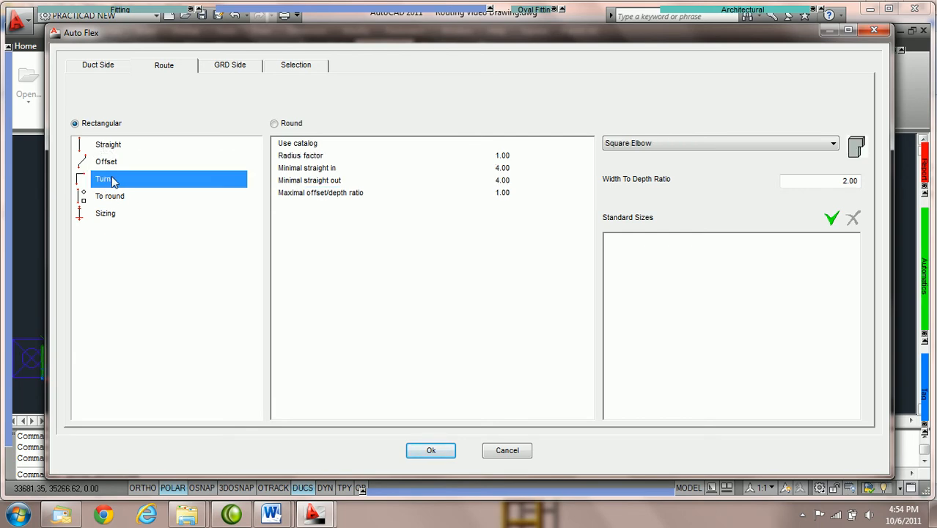
left_click(114, 162)
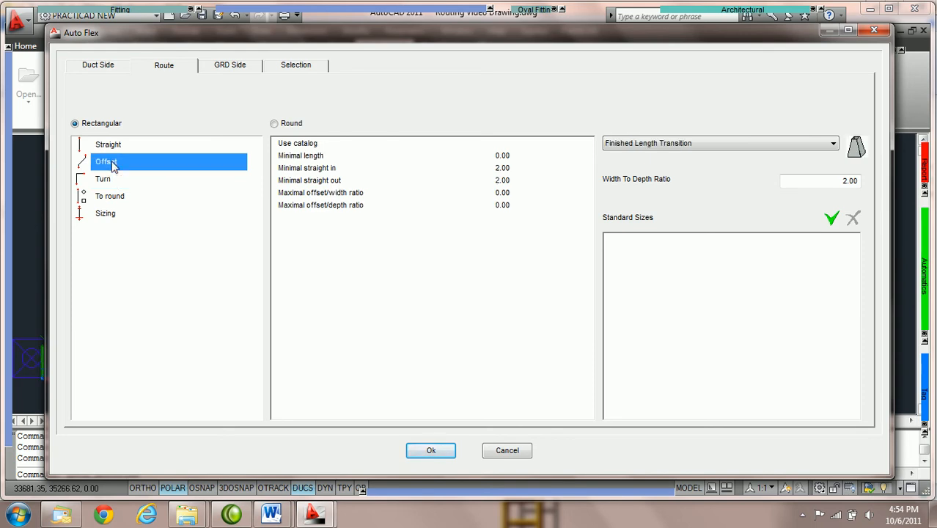
left_click(504, 193)
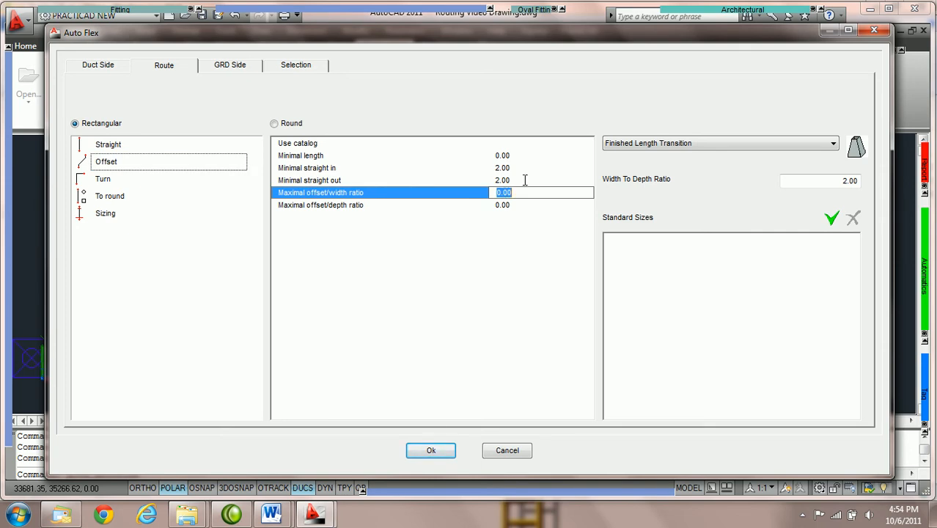
type("8")
key("Return")
type("8")
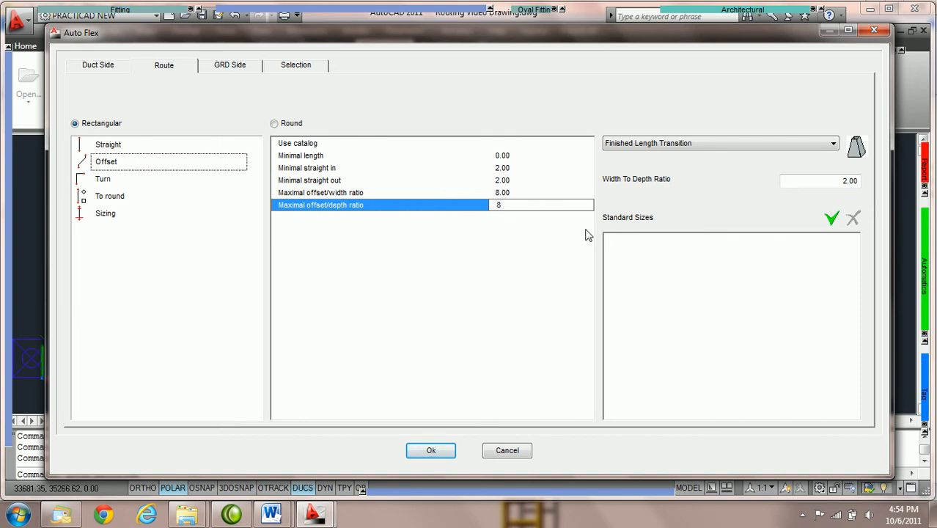
left_click(519, 193)
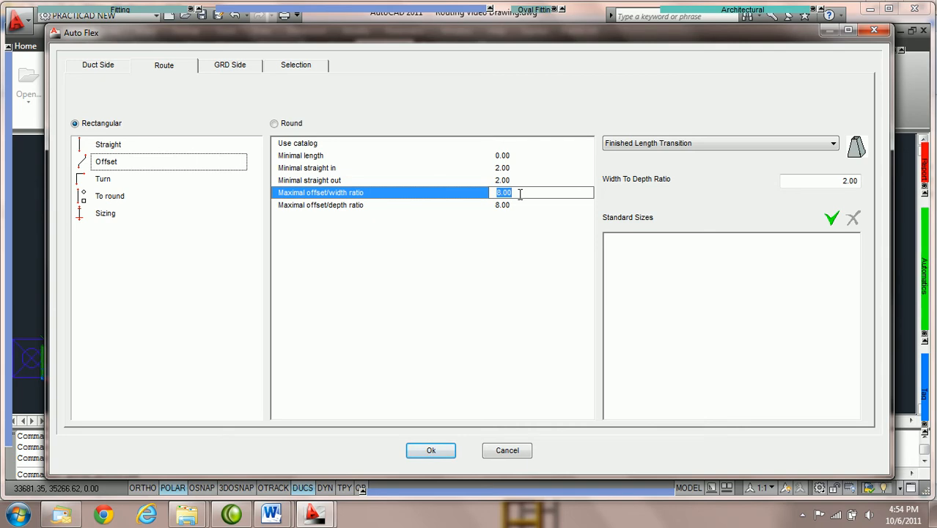
Step: Connect the 12x12 diffuser to the right duct section with these offset settings, and examine the offset transition in plan view
left_click(431, 448)
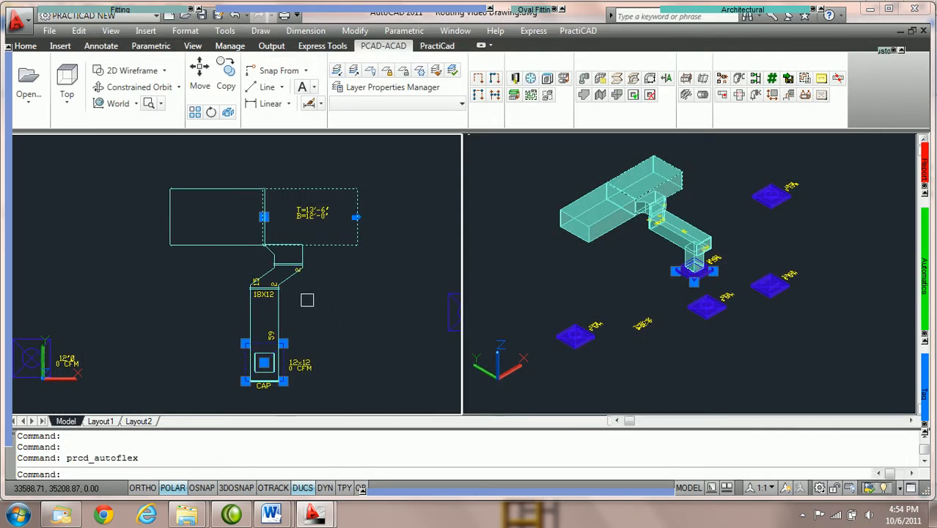
scroll(308, 301, "up", 2)
middle_click_drag(312, 226, 314, 206)
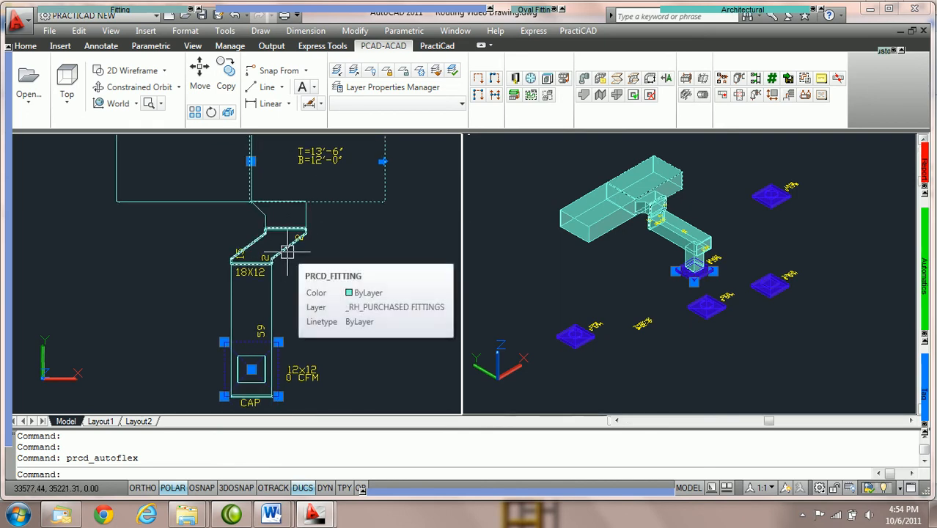
scroll(286, 251, "up", 1)
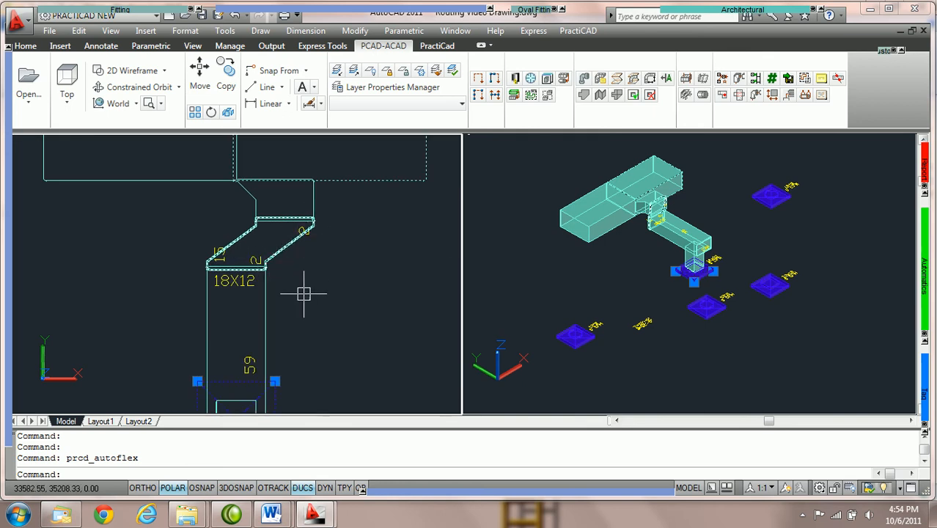
scroll(306, 293, "down", 2)
mouse_move(277, 275)
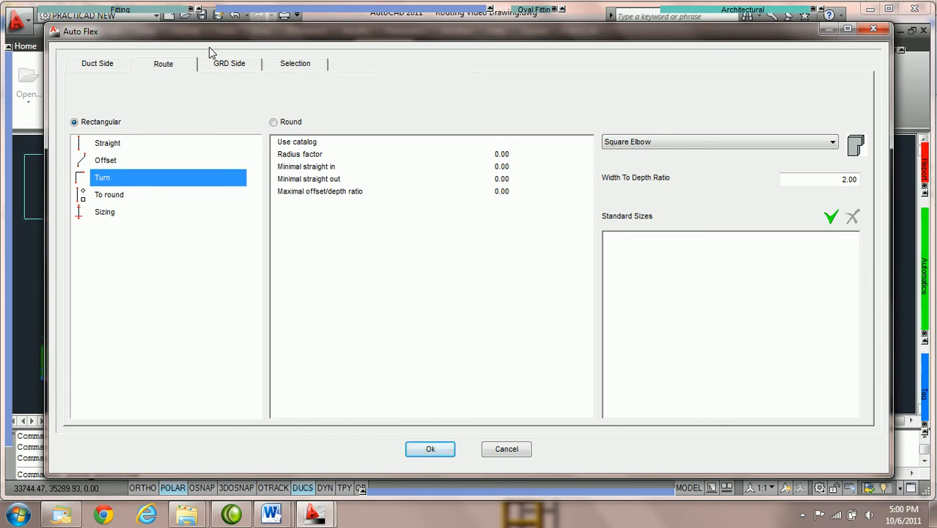
Step: Set the rectangular route's Turn fitting to Square Elbow, leaving its catalog blank
mouse_move(220, 33)
left_mouse_down()
mouse_move(524, 50)
mouse_move(603, 44)
left_mouse_up()
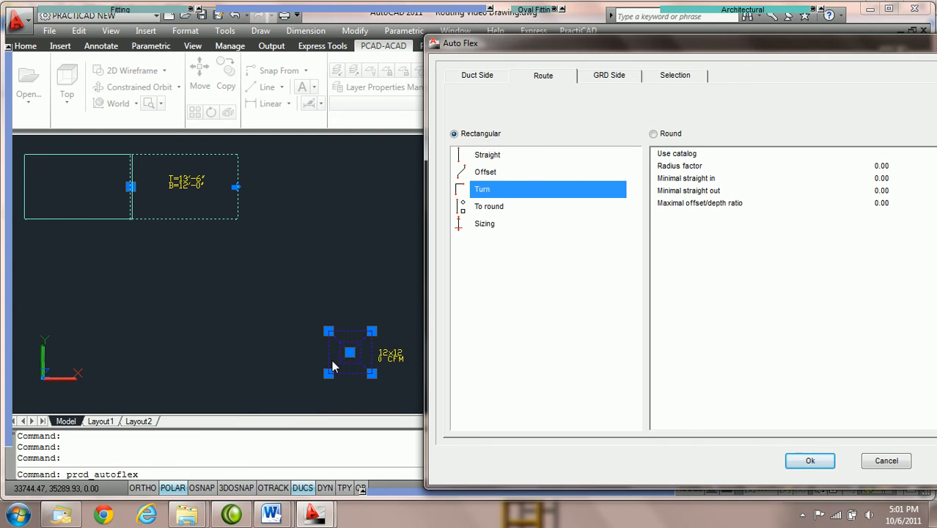
left_click_drag(592, 44, 217, 32)
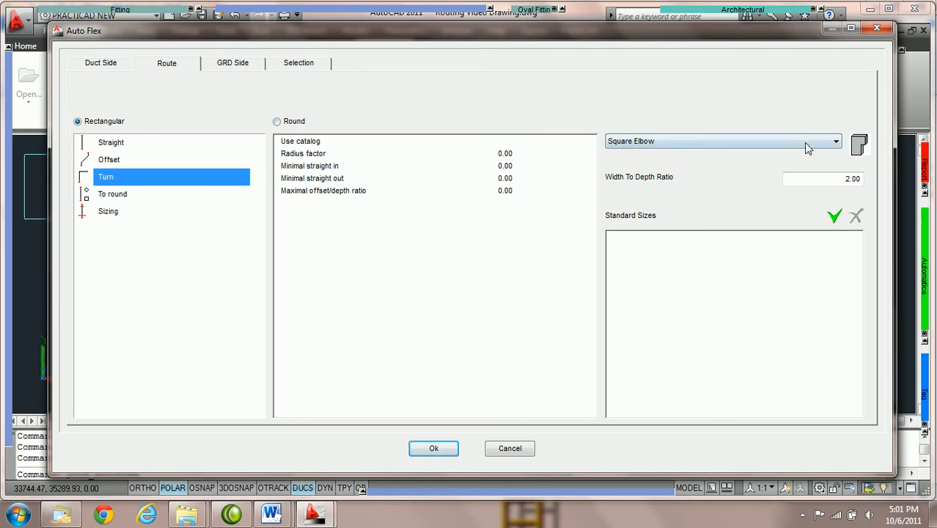
left_click(775, 143)
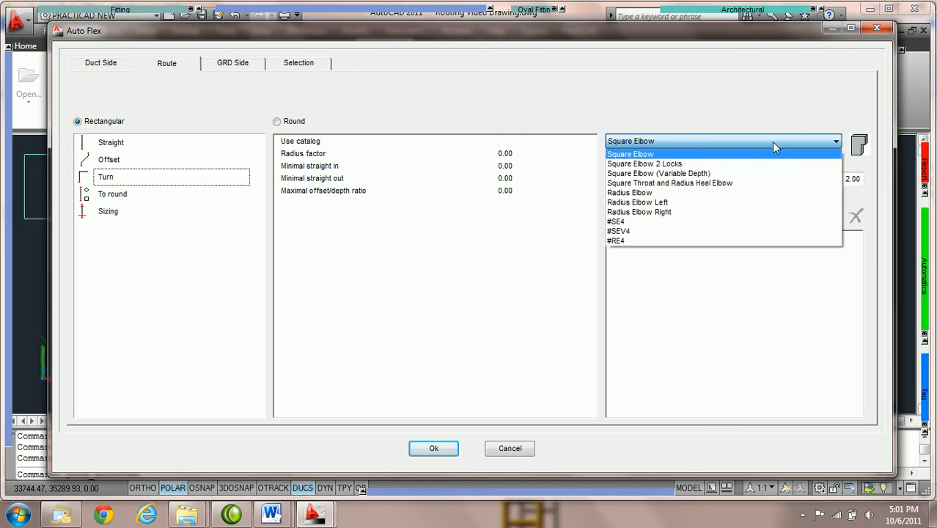
left_click(653, 155)
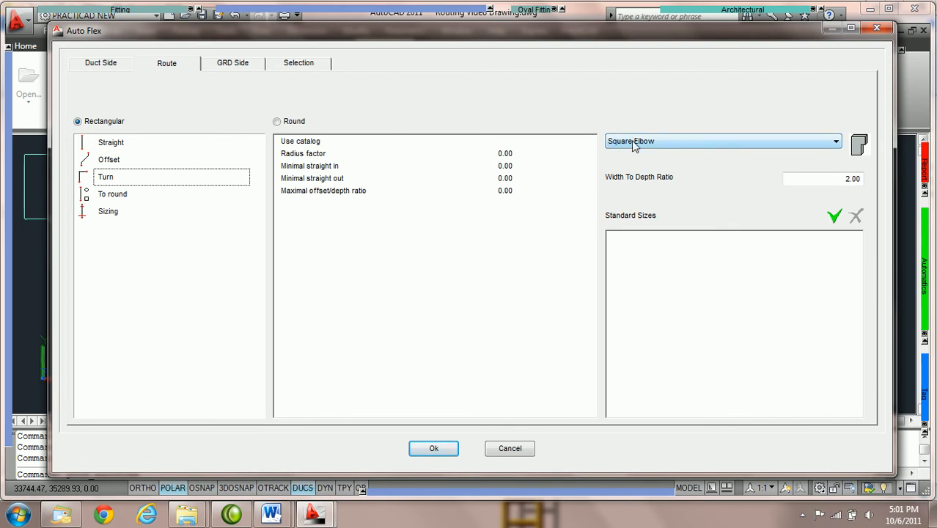
left_click(504, 148)
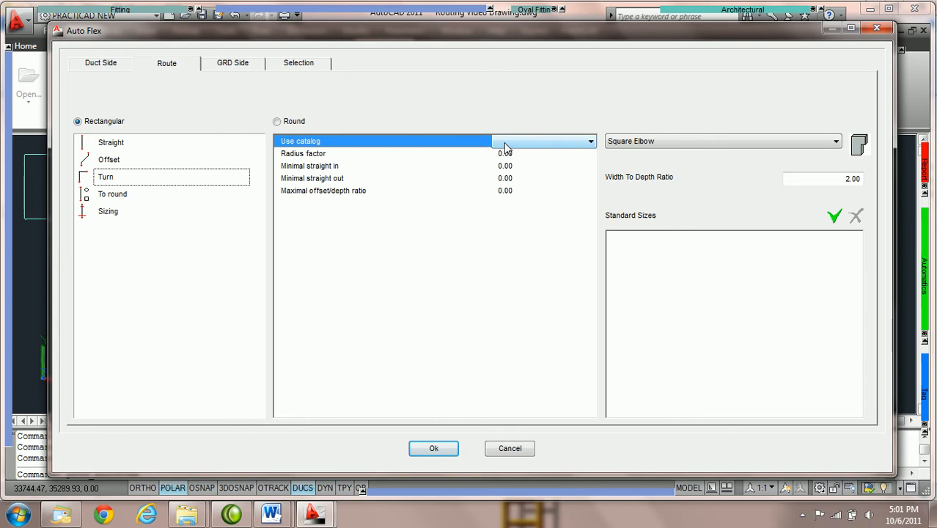
left_click(560, 142)
left_click(524, 145)
Step: Set the Turn fitting's Radius factor to 1 and its Minimal straight in and Minimal straight out to 4
left_click(518, 154)
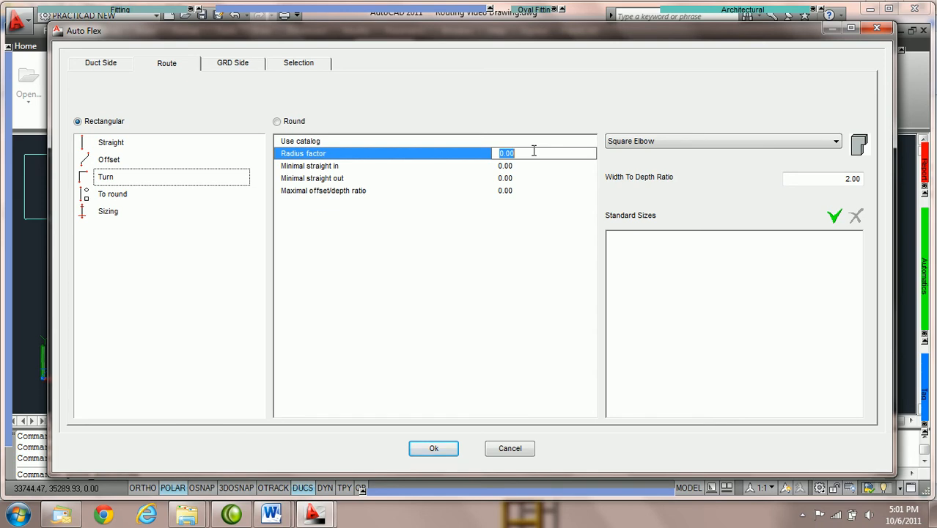
type("1")
key("Tab")
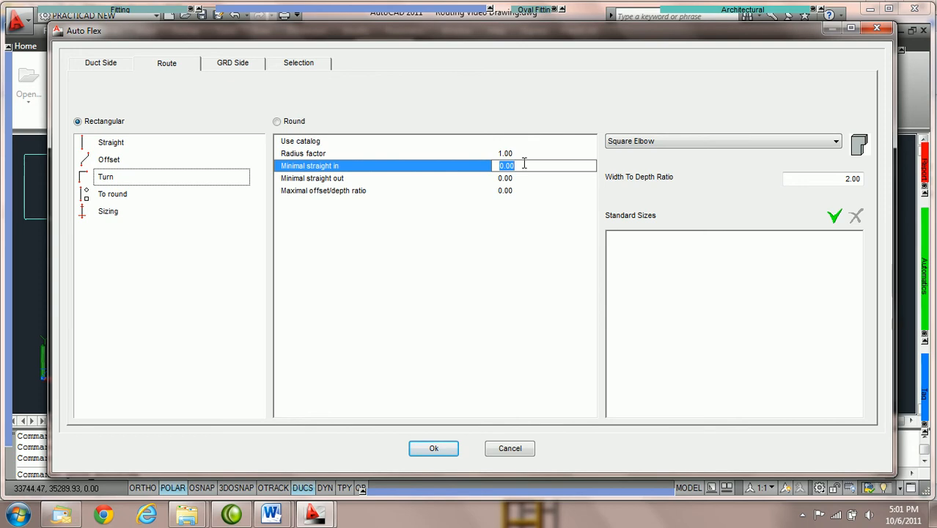
type("4")
key("Return")
type("4")
key("Return")
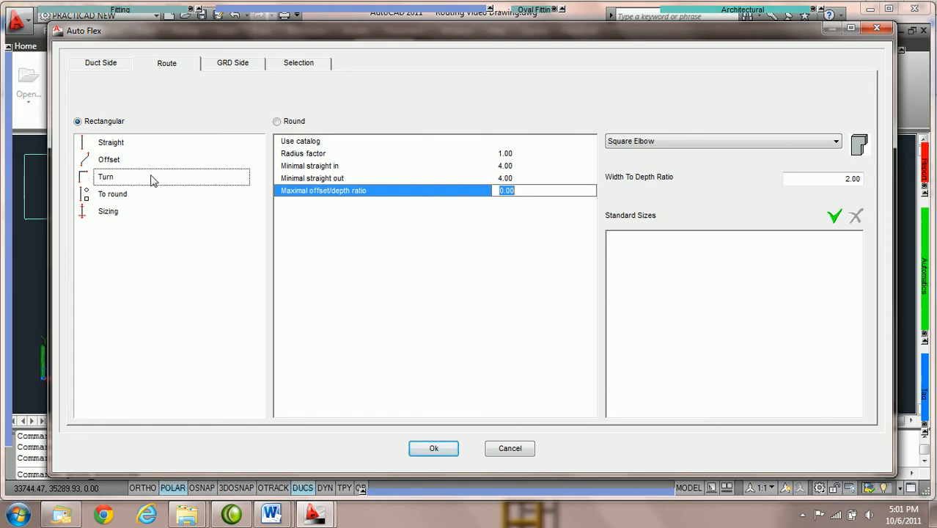
Step: Connect the 12x12 diffuser to the right duct section with these turn settings, and examine the square elbow run
left_click(434, 449)
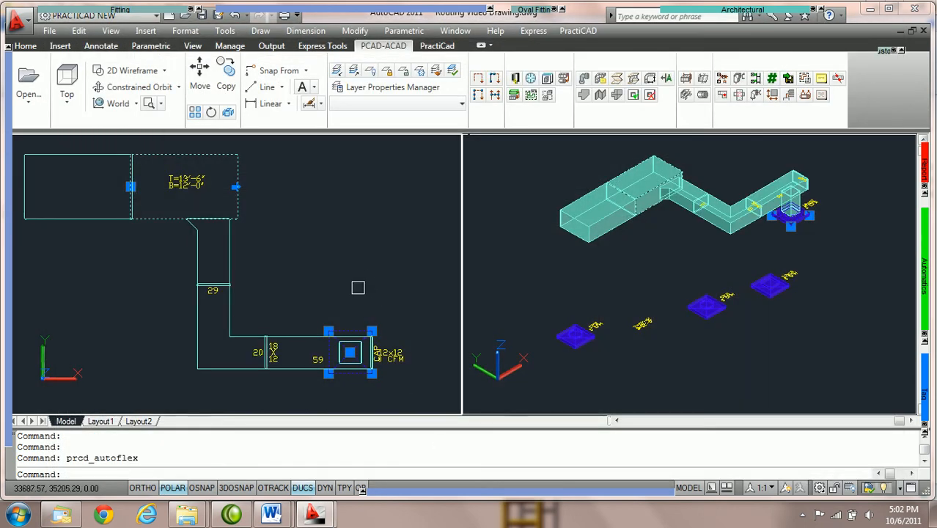
key("Escape")
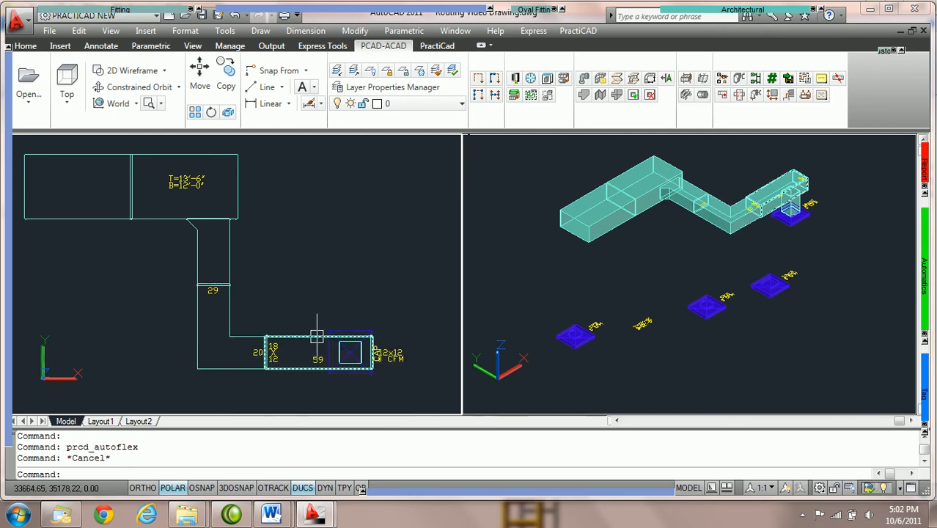
scroll(315, 337, "up", 2)
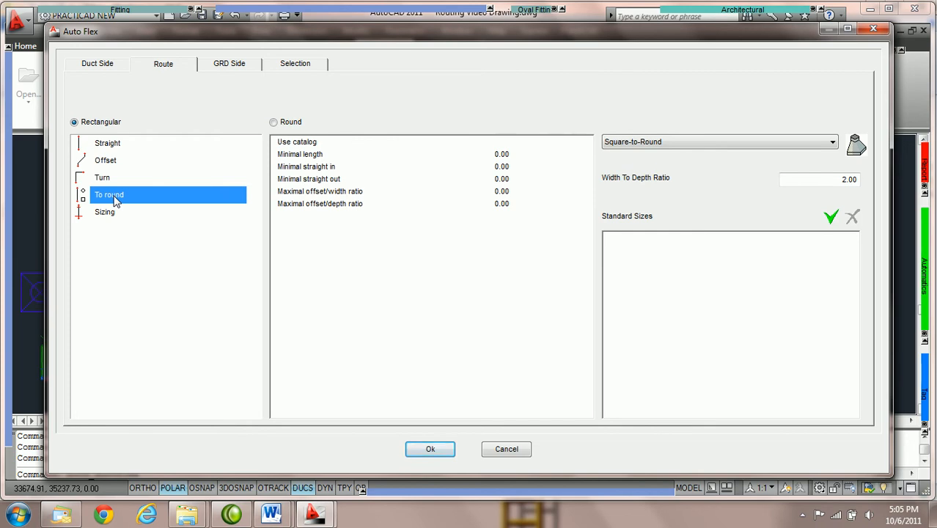
Step: Check the selected duct section and round diffuser in the drawing, and review the duct-side tap used for the To round route
left_click_drag(163, 36, 475, 44)
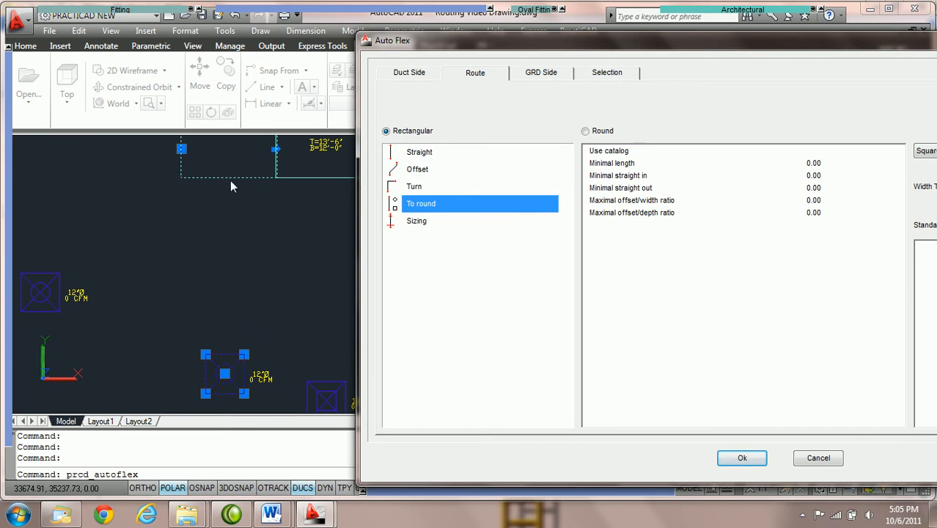
left_click_drag(429, 38, 166, 27)
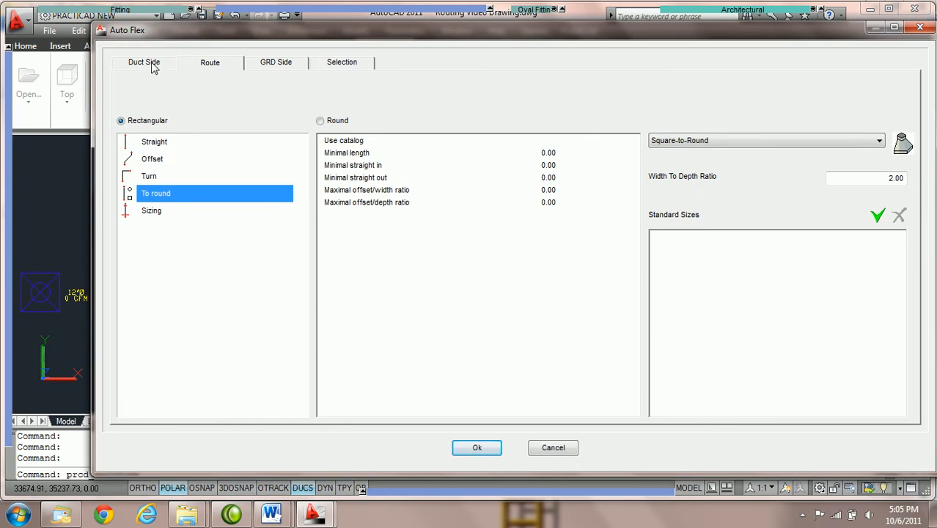
left_click(151, 65)
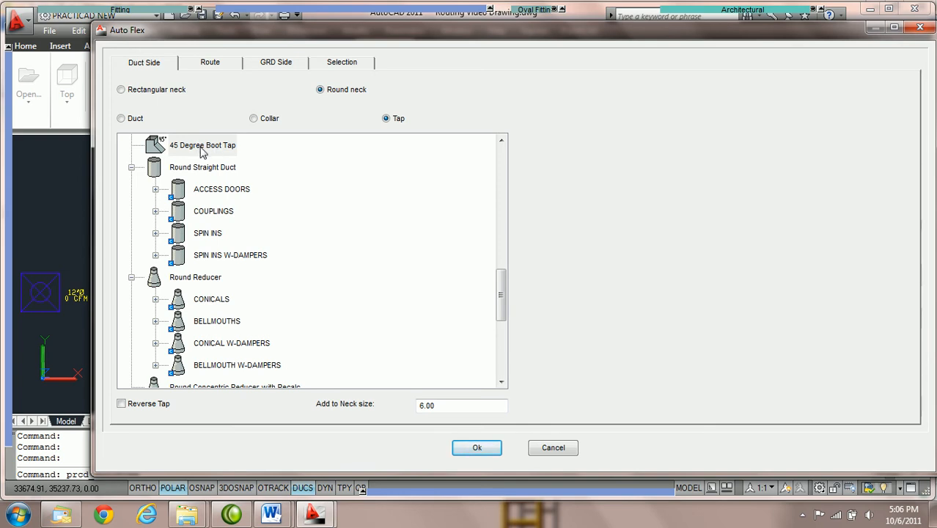
left_click(213, 64)
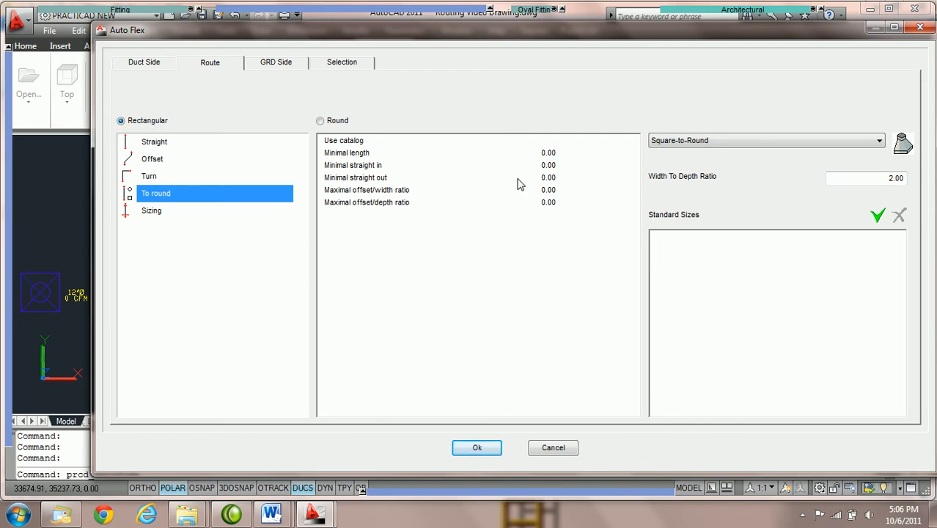
Step: Set the To round fitting to Finished Length Square-to-Round with a blank catalog and a Minimal length of 24
left_click(724, 143)
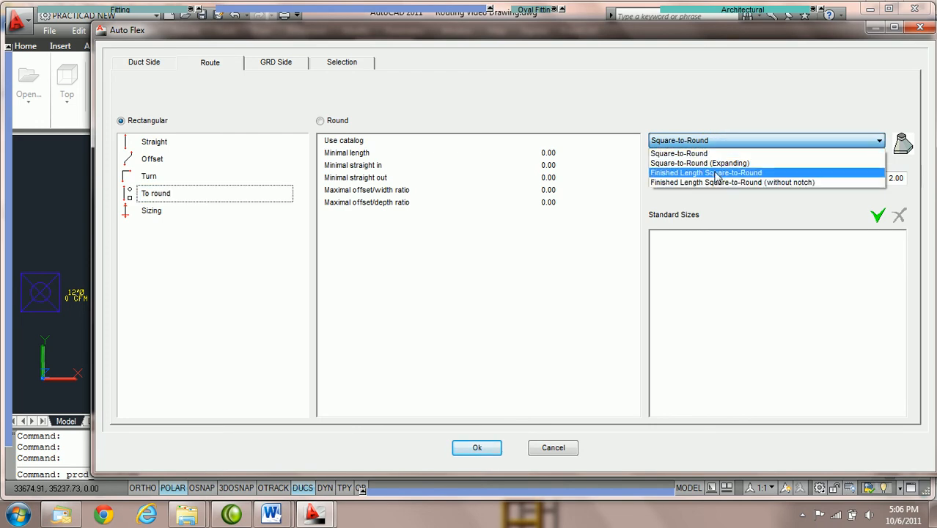
left_click(716, 173)
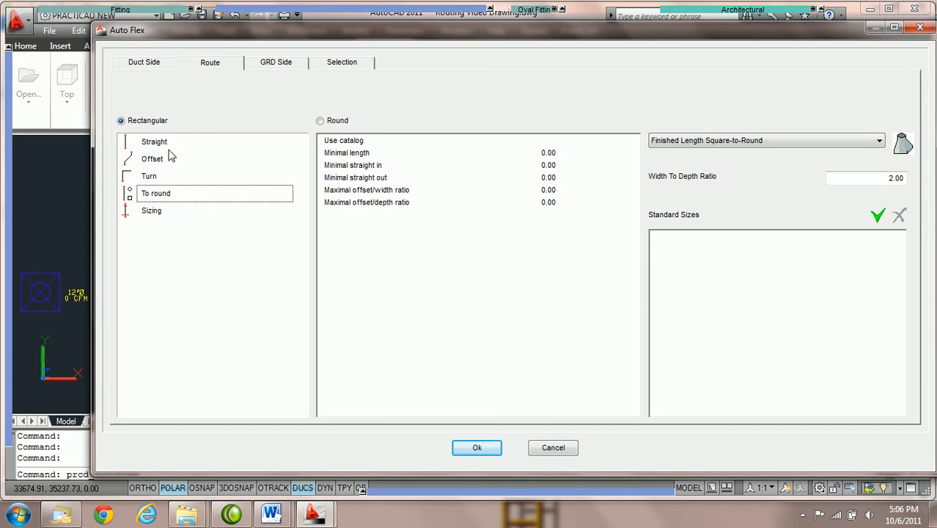
left_click(557, 145)
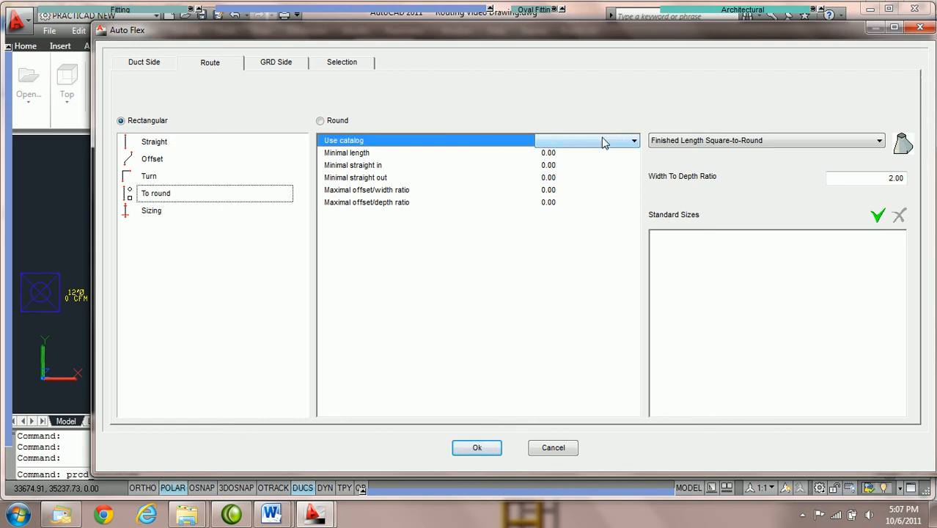
left_click(565, 153)
type("24")
key("Tab")
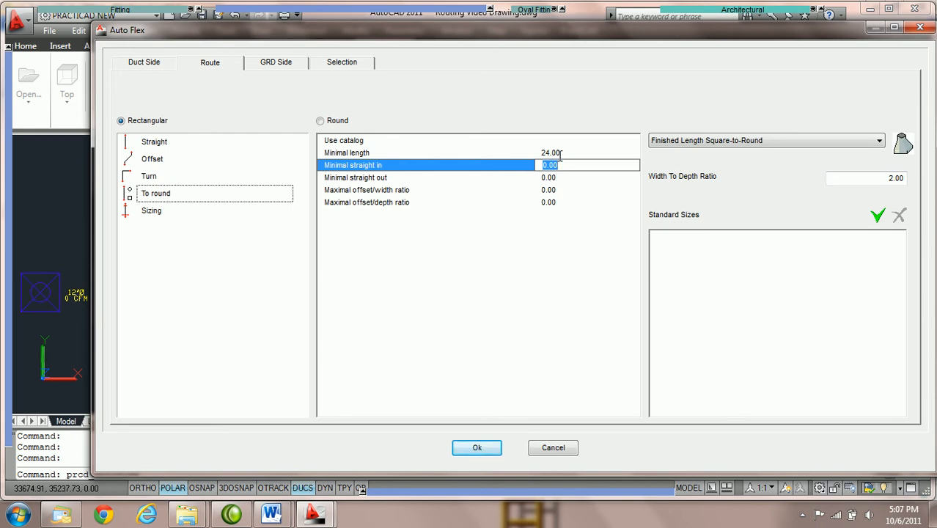
Step: Set the To round fitting's Maximal offset/width ratio and Maximal offset/depth ratio to 1, leaving both minimal straights at 0
left_click(557, 176)
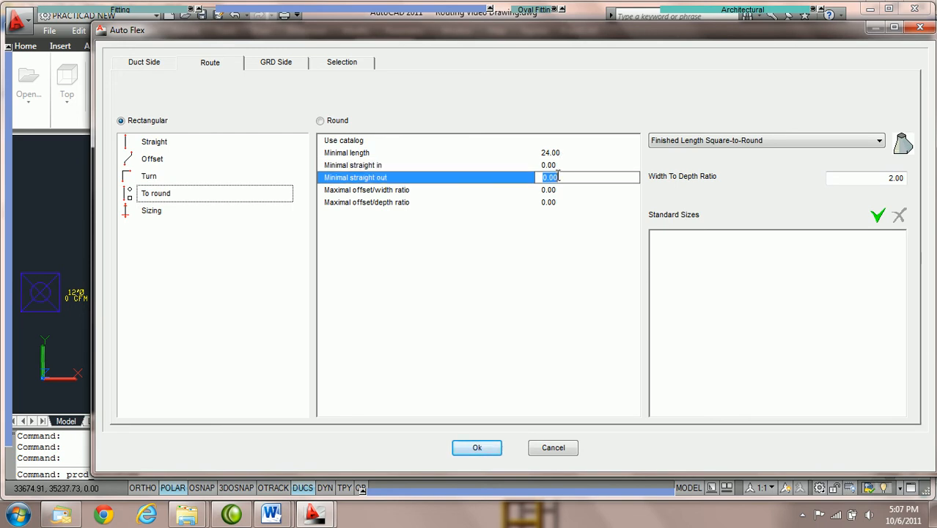
left_click(566, 189)
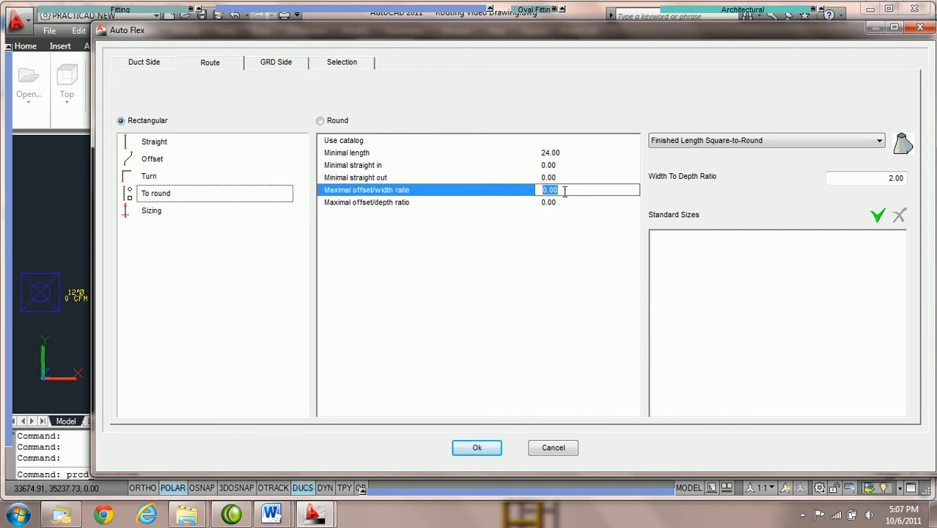
type("1")
key("Tab")
type("1")
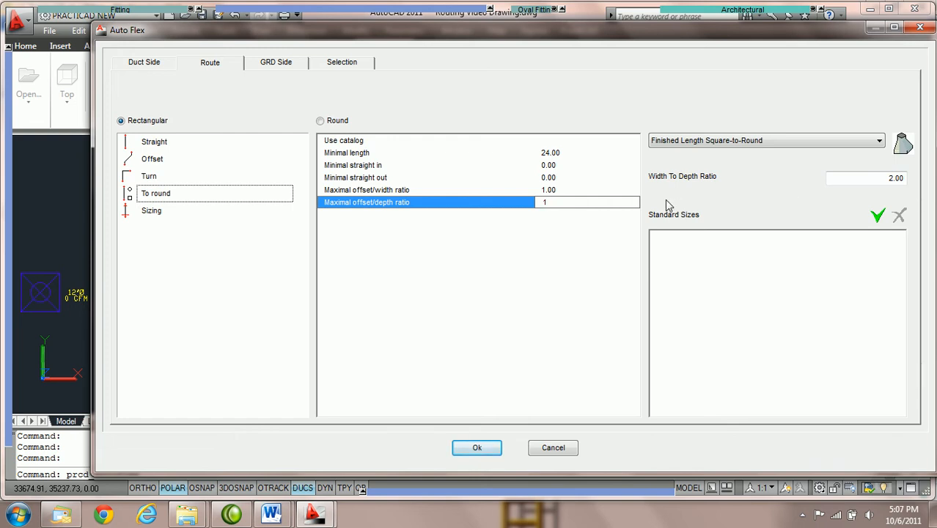
left_click(579, 193)
left_click(553, 202)
Step: Connect the round 12-inch diffuser to the left duct section with these To round settings, and examine the boot tap and square-to-round
left_click(474, 445)
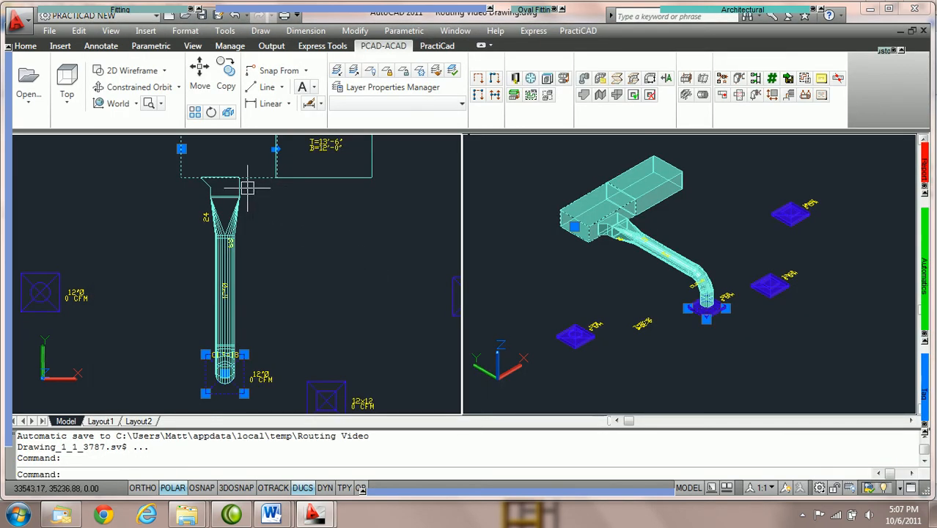
mouse_move(242, 187)
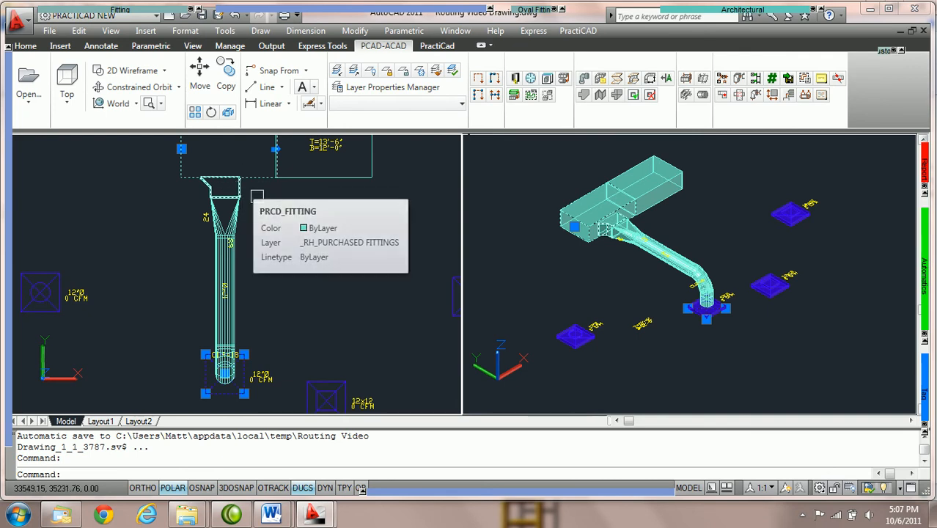
key("Escape")
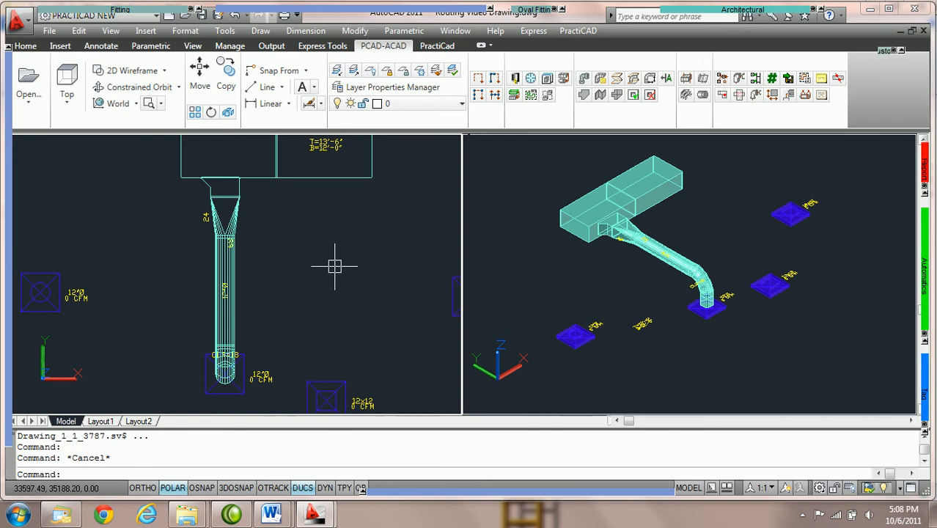
mouse_move(237, 218)
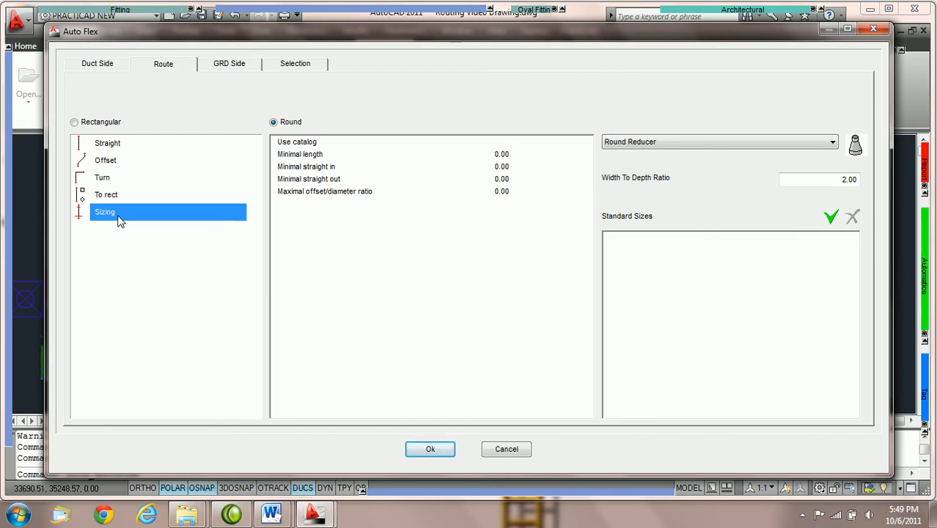
Step: Pick the 16" Spin from the SPIN INS catalog as the duct-side tap for the round neck in the sizing example
left_click_drag(206, 28, 455, 25)
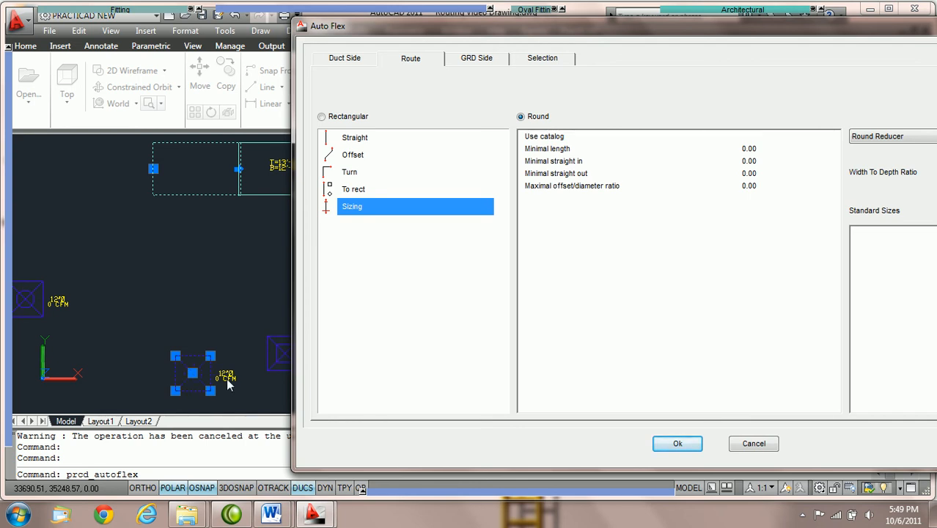
left_click_drag(402, 32, 128, 19)
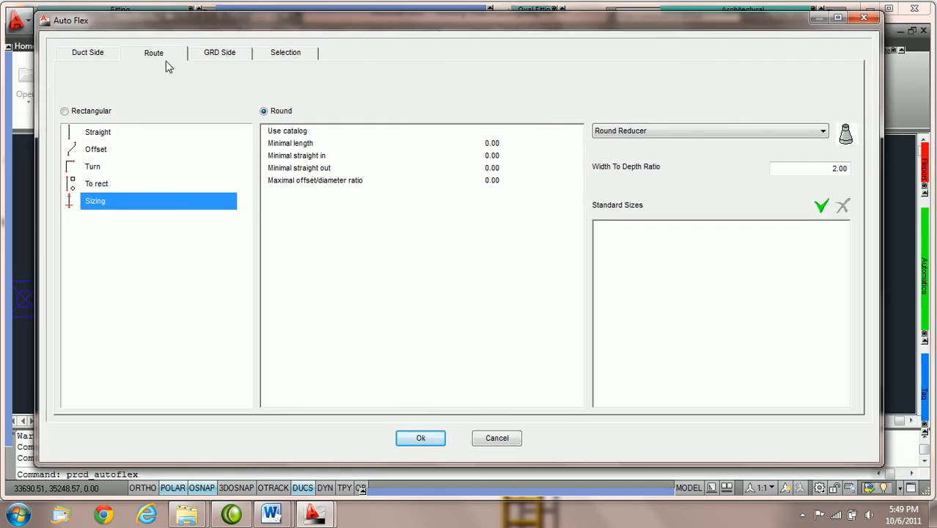
left_click(86, 55)
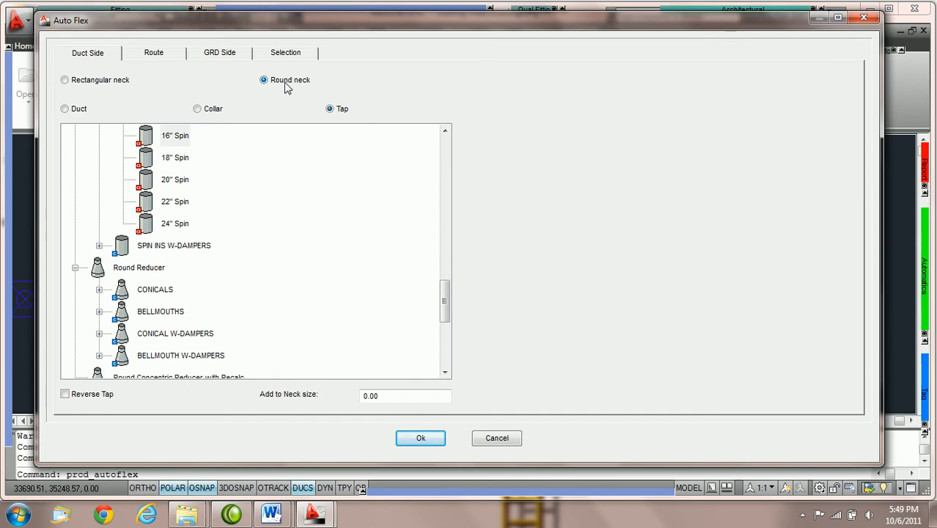
left_click(175, 139)
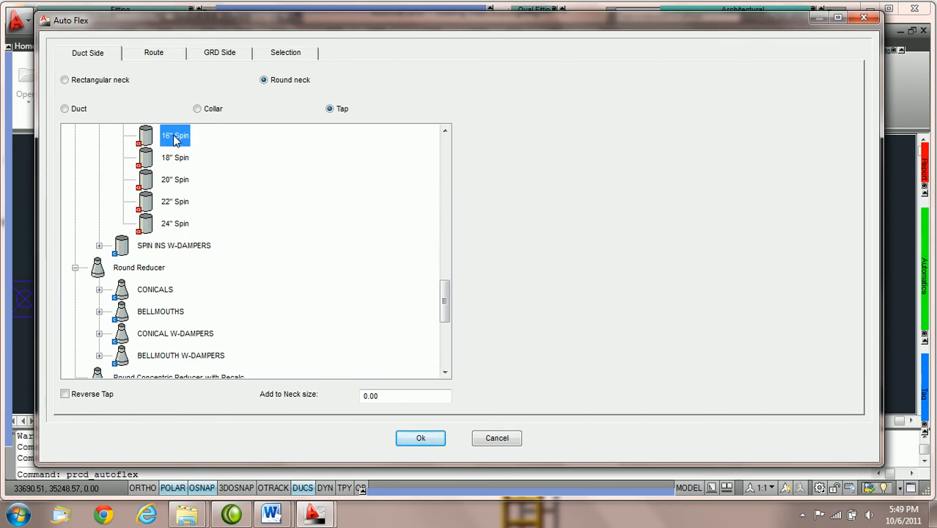
left_click(445, 130)
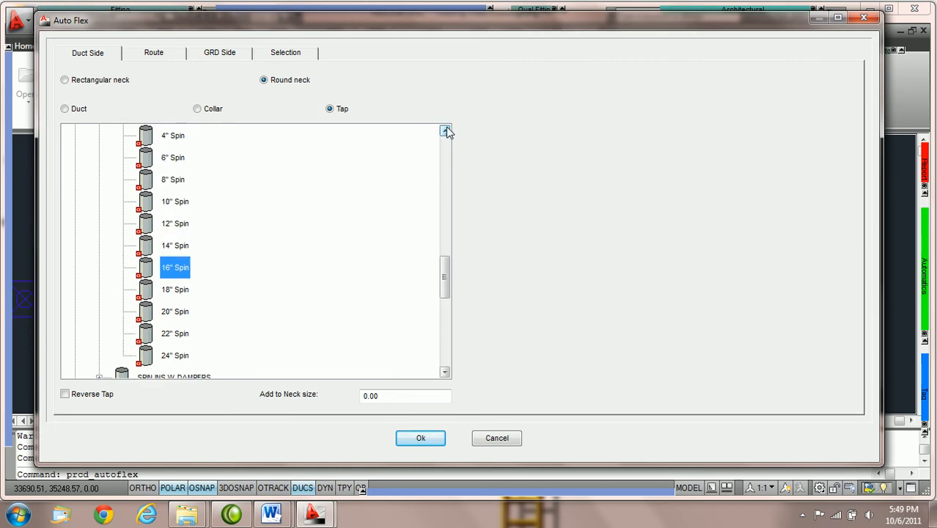
left_click(445, 130)
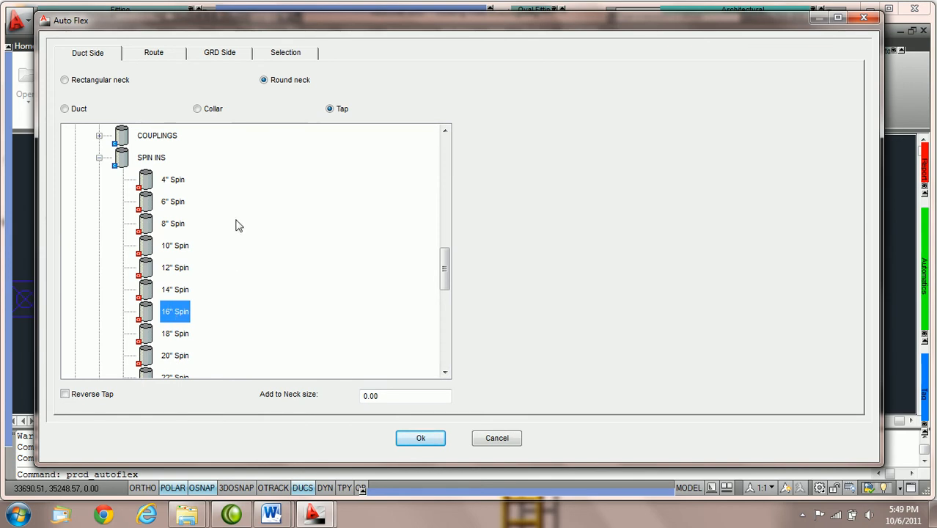
Step: Compare the duct-side 16" Spin tap with the 12" MP Elbow chosen on the GRD side
left_click(222, 55)
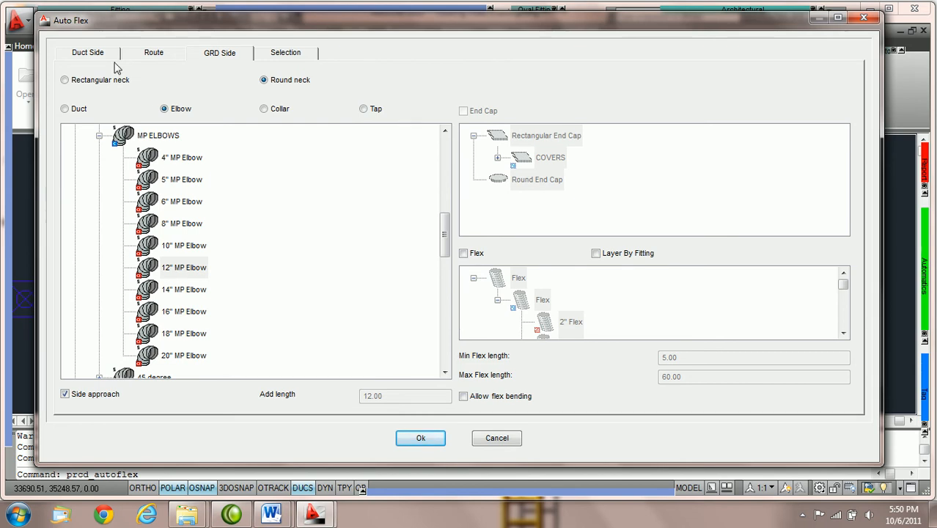
left_click(89, 53)
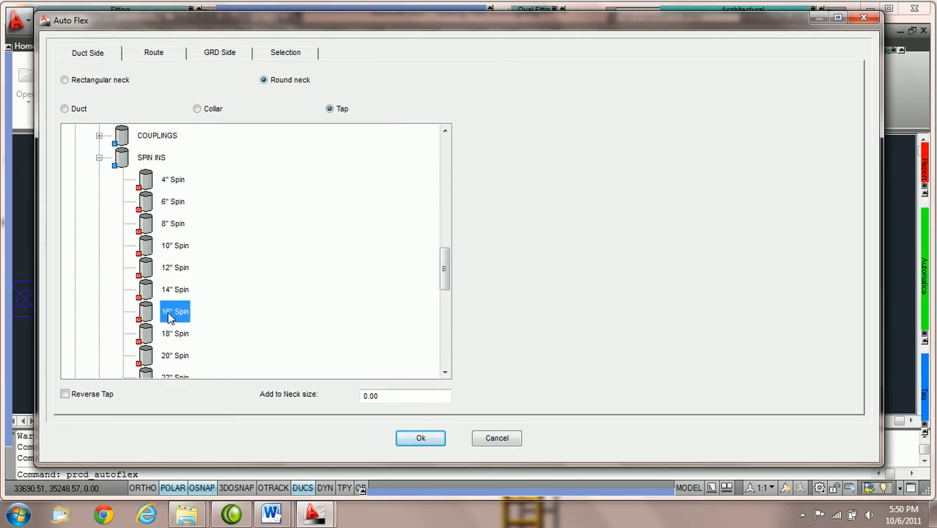
left_click(227, 54)
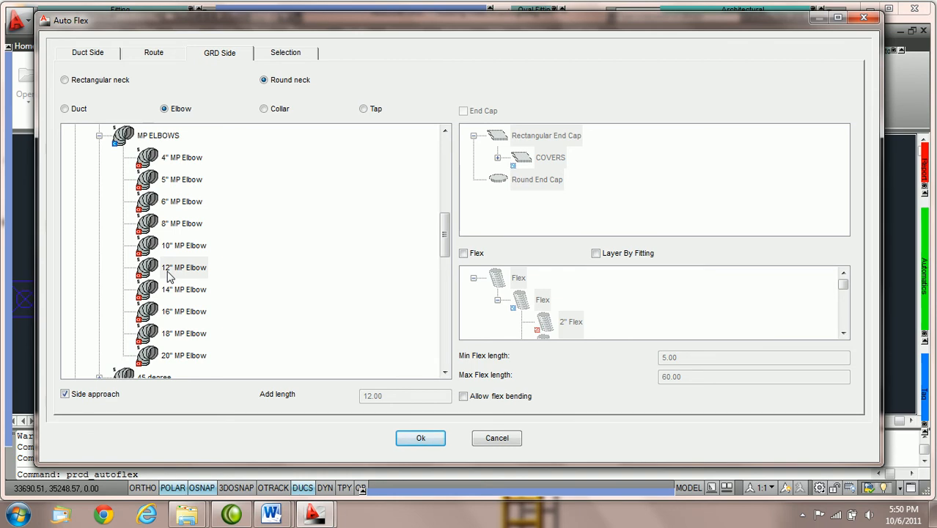
Step: Choose Finished Length Round Reducer as the round route's Sizing fitting and set its Minimal length to 12
left_click(157, 56)
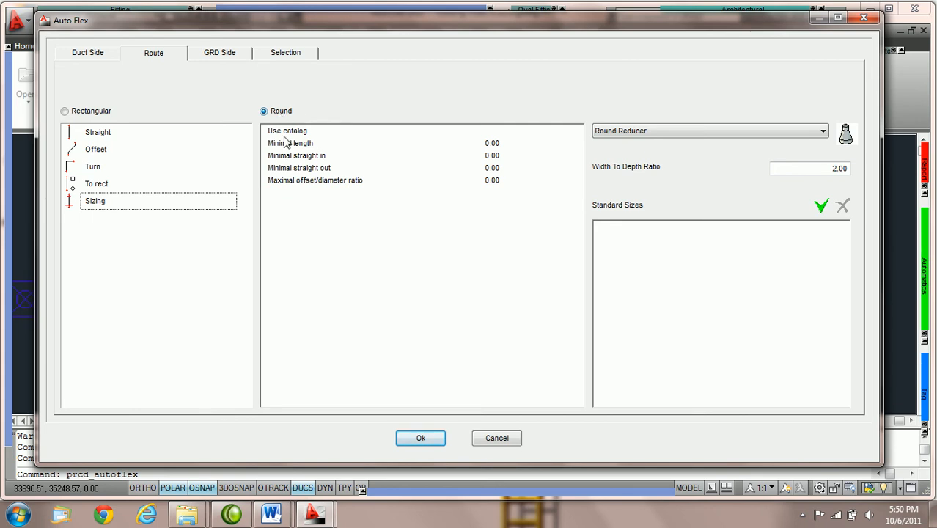
left_click(103, 206)
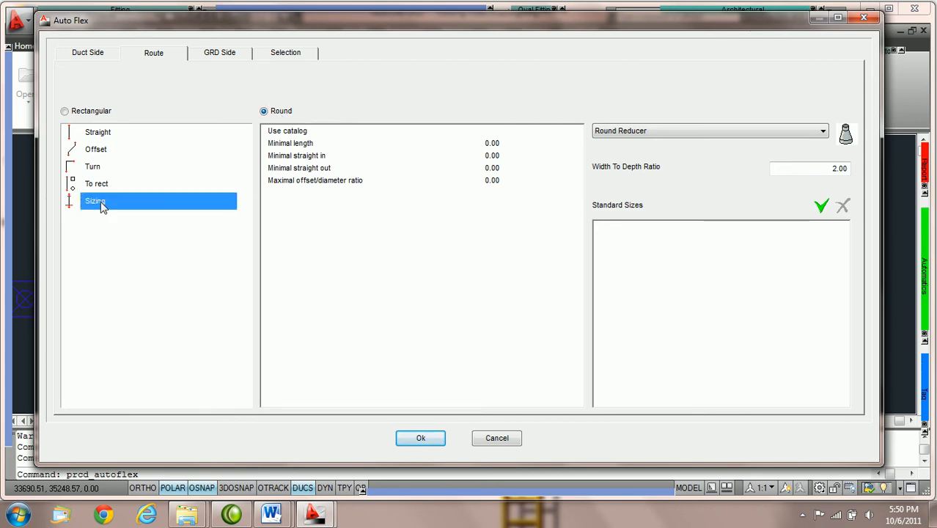
left_click(632, 133)
left_click(632, 155)
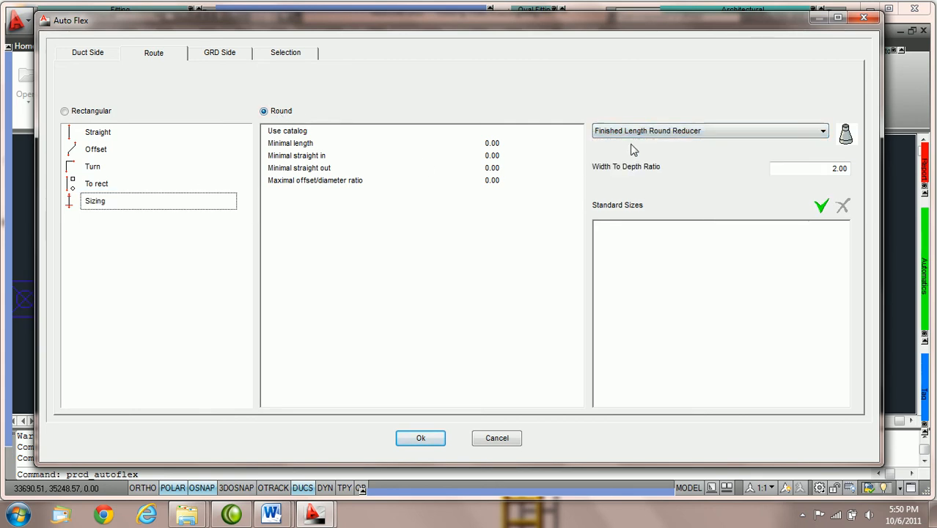
left_click(493, 143)
type("12")
key("Tab")
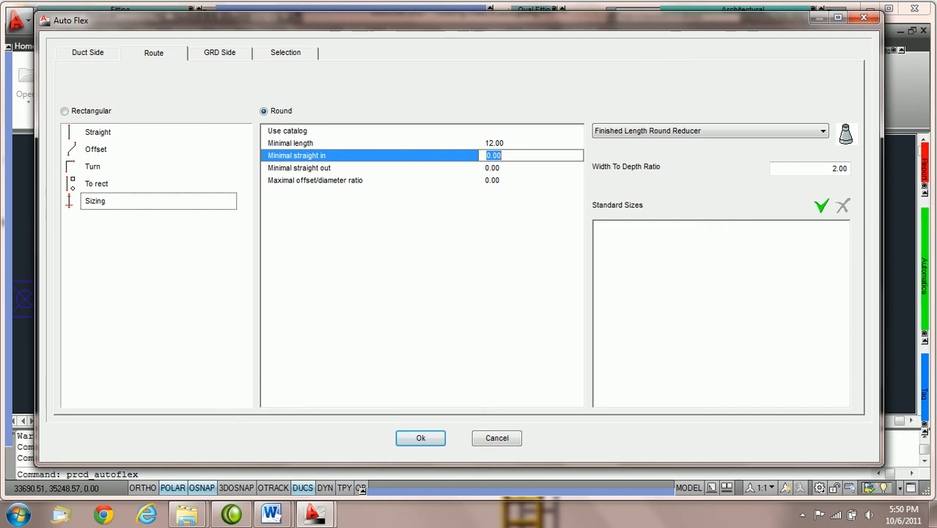
Step: Set the reducer's Maximal offset/diameter ratio to 1, keep the minimal straights at 0, and connect the round 12-inch diffuser to the left duct section
left_click(503, 168)
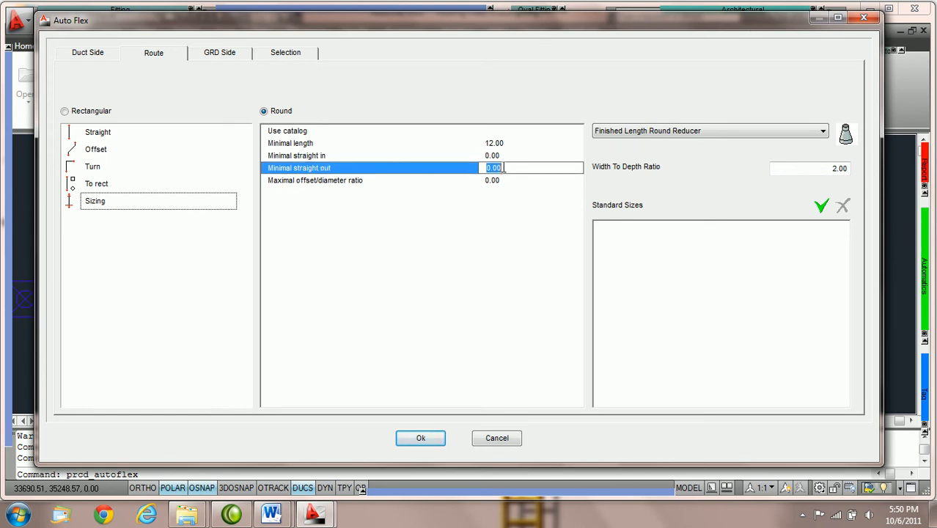
left_click(508, 180)
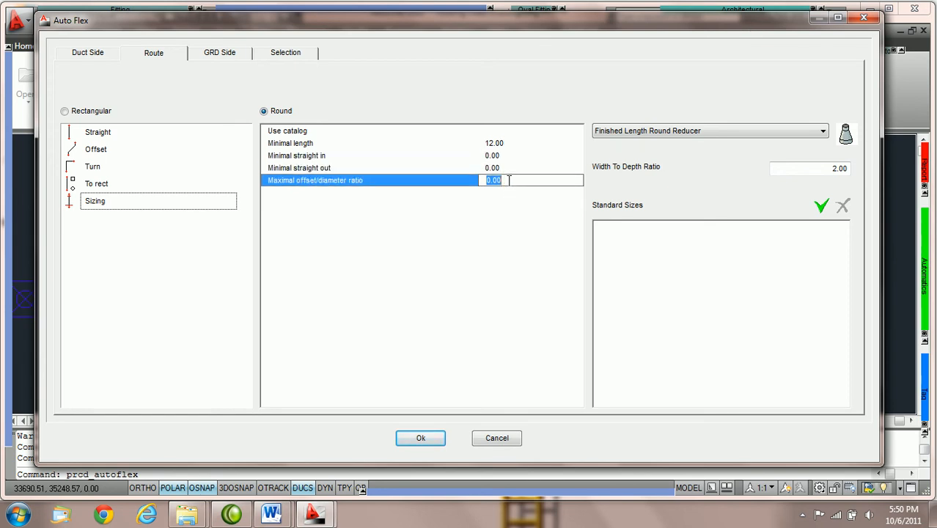
type("1")
left_click(440, 440)
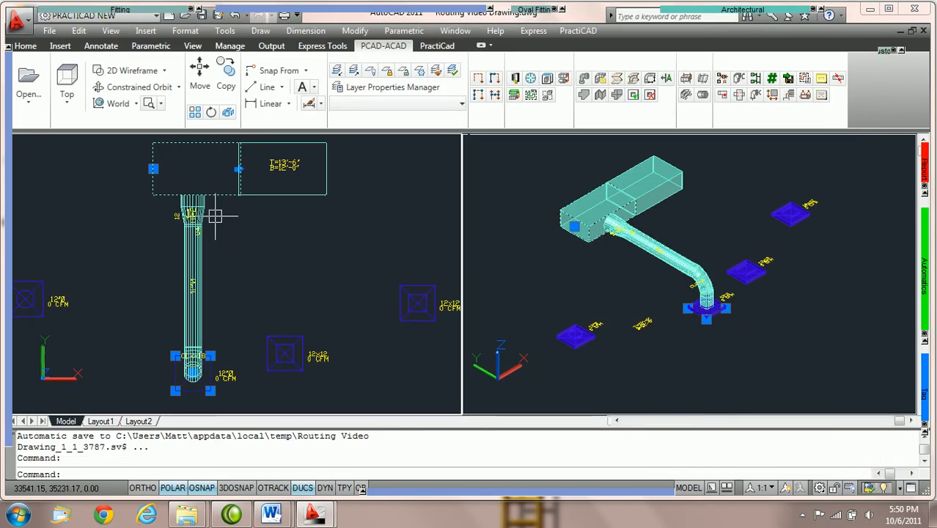
Step: Examine the new run from the duct's spin tap and reducer down to the elbow over the diffuser
scroll(208, 211, "up", 2)
key("Escape")
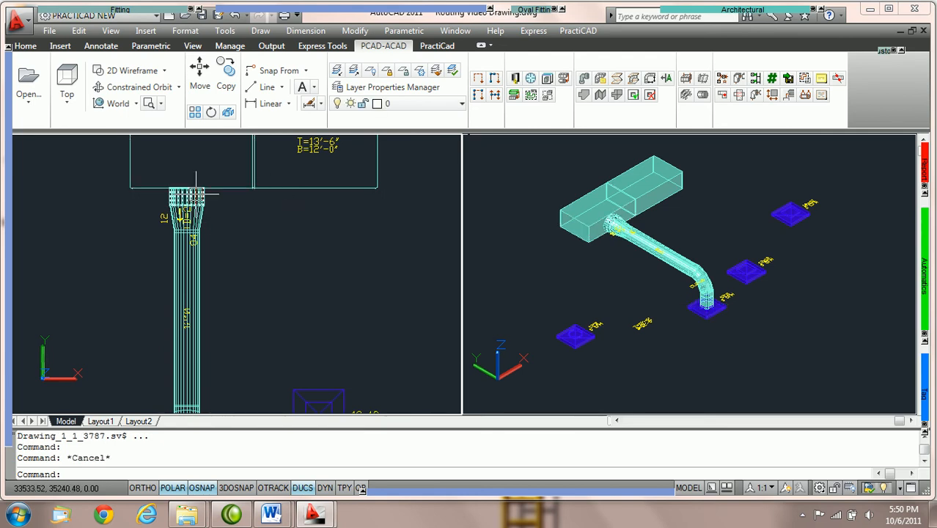
middle_click_drag(259, 270, 272, 193)
mouse_move(203, 356)
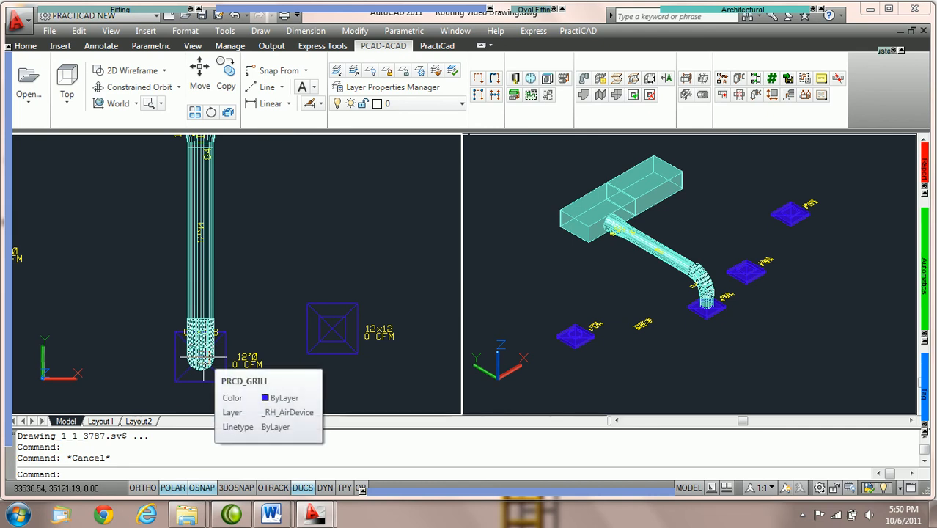
scroll(245, 291, "up", 5)
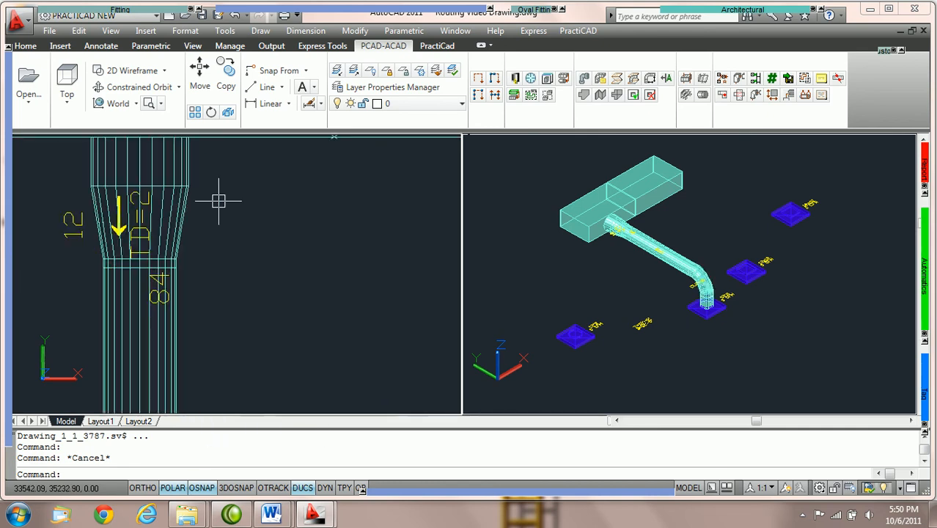
Step: Inspect the geometry, technology and identification properties of the round reducer below the spin tap
double_click(174, 224)
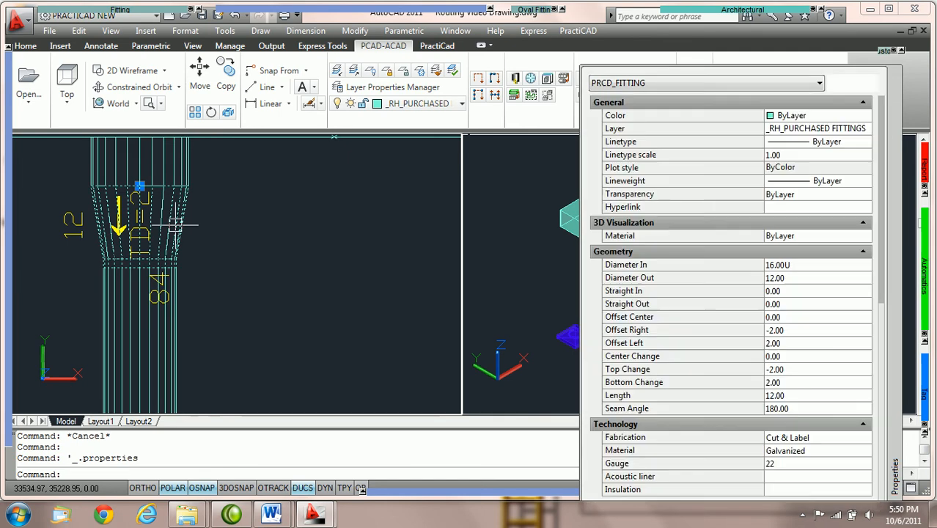
scroll(832, 225, "down", 6)
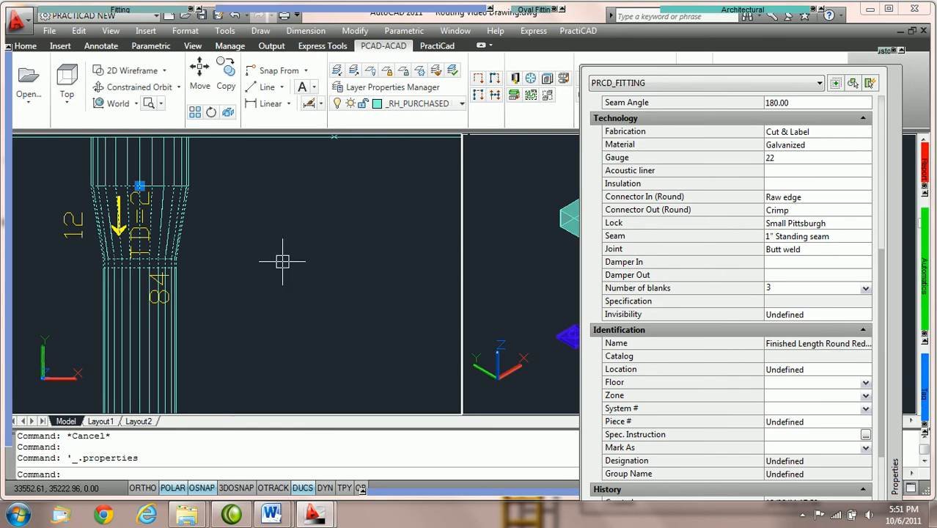
scroll(282, 261, "down", 1)
scroll(282, 258, "down", 3)
middle_click_drag(331, 284, 289, 136)
scroll(295, 205, "down", 2)
key("Escape")
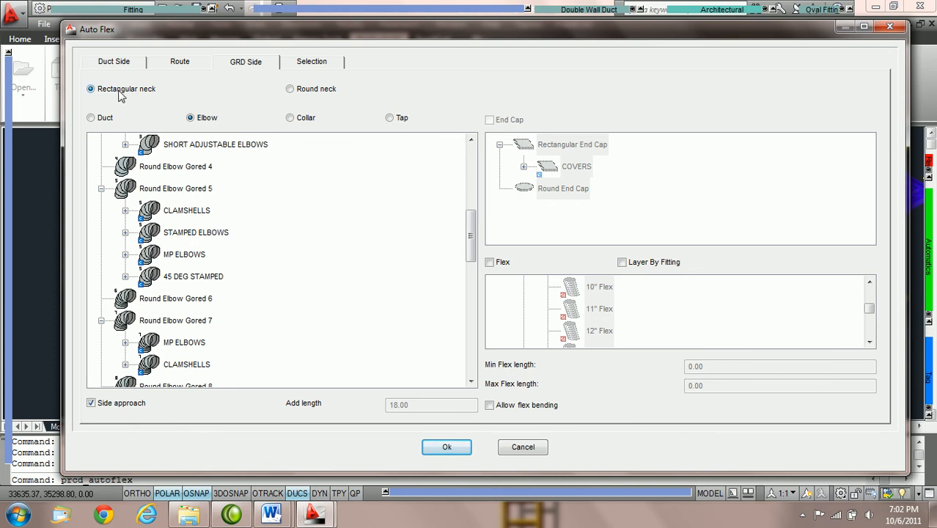
Step: Compare the GRD-side elbow settings for the round neck and the rectangular neck
left_click(290, 90)
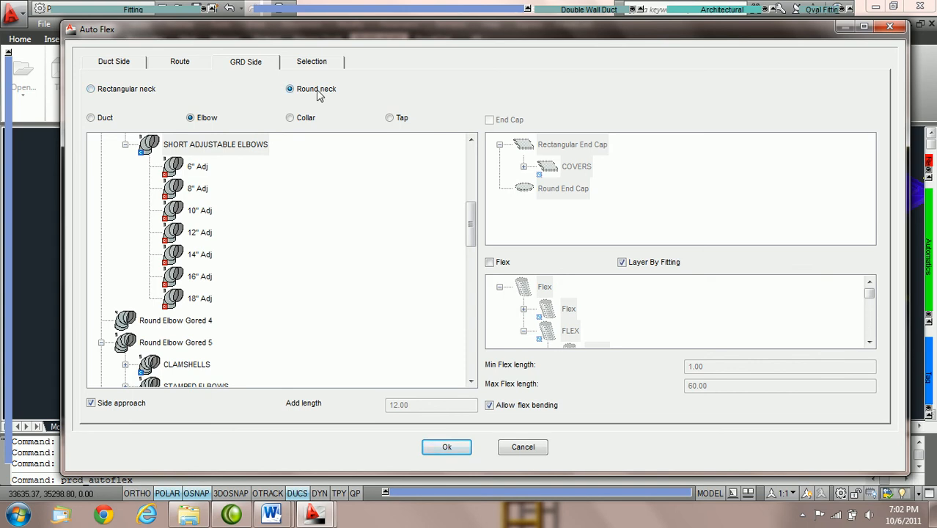
left_click(91, 88)
left_click(91, 88)
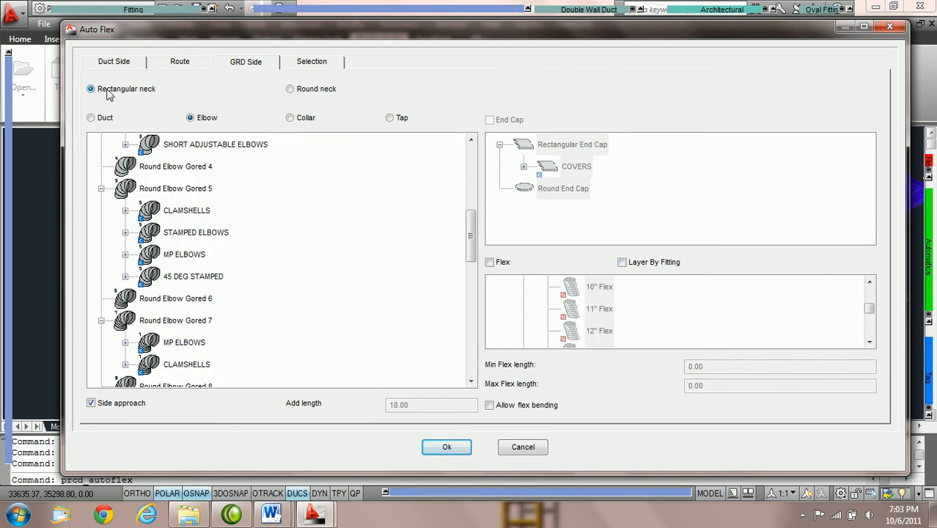
Step: Connect the round 12-inch diffuser beneath the duct using the SPIN INS tap and the GRD-side Duct option with side approach
left_click(291, 89)
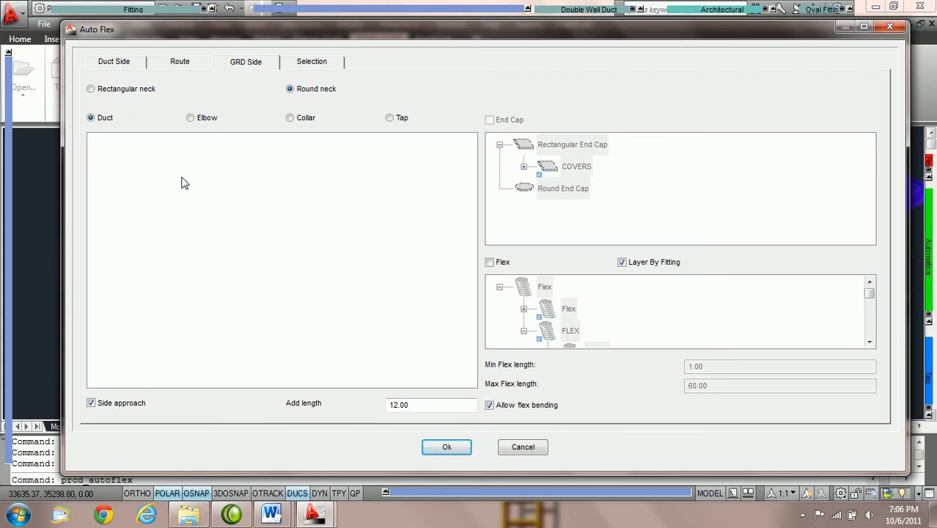
left_click_drag(178, 27, 537, 45)
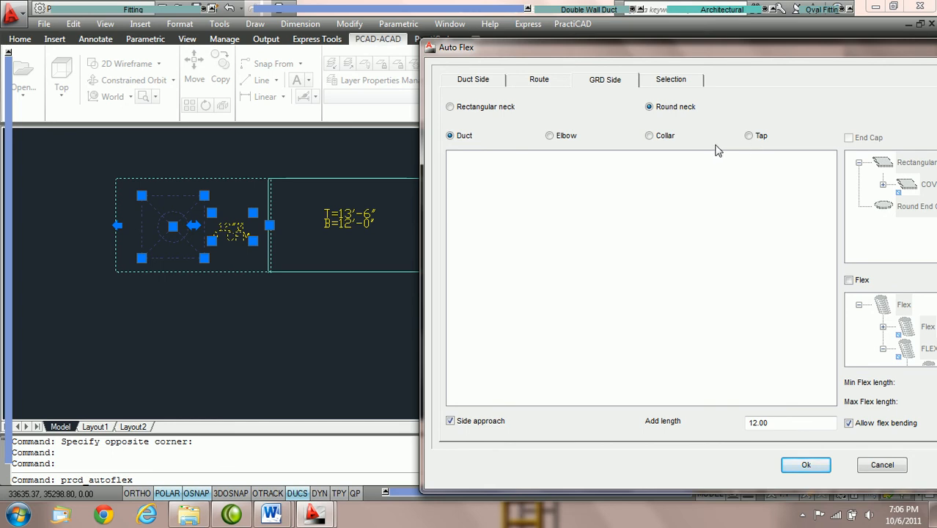
left_click(463, 83)
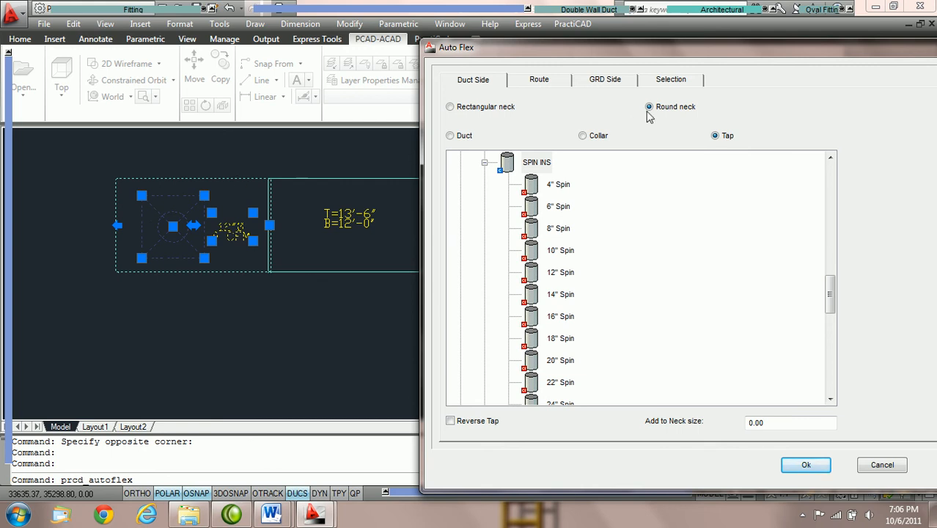
left_click(604, 79)
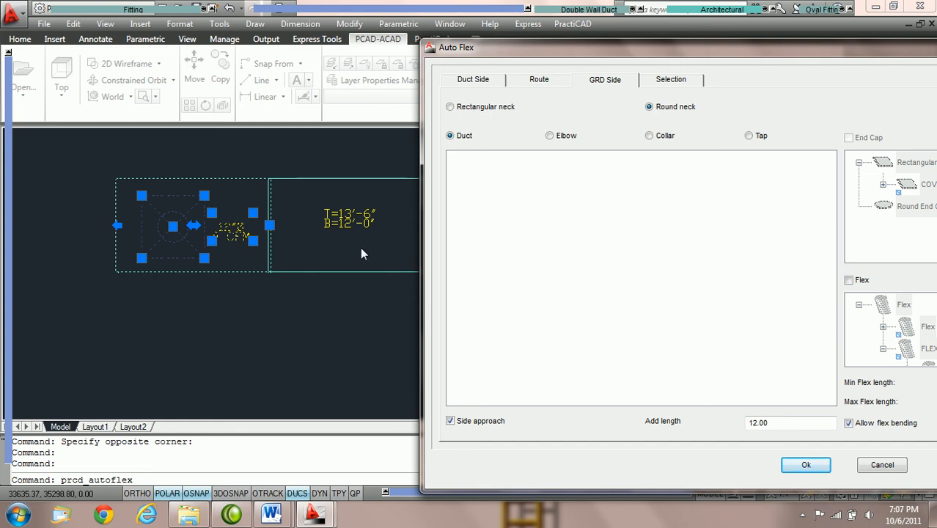
left_click(806, 464)
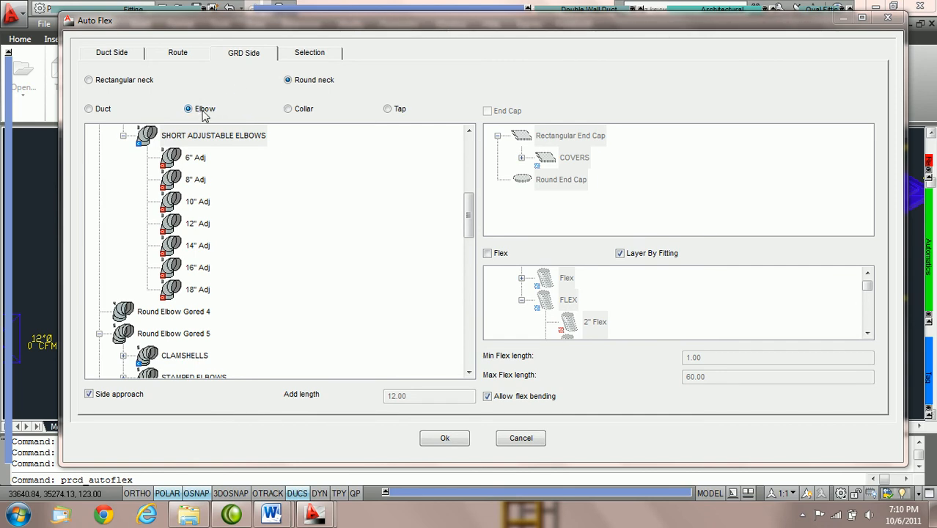
Step: Review the duct-side CONICALS tap and the round route's Straight settings with the SPIRAL catalog for the elbow example
left_click_drag(200, 31, 454, 32)
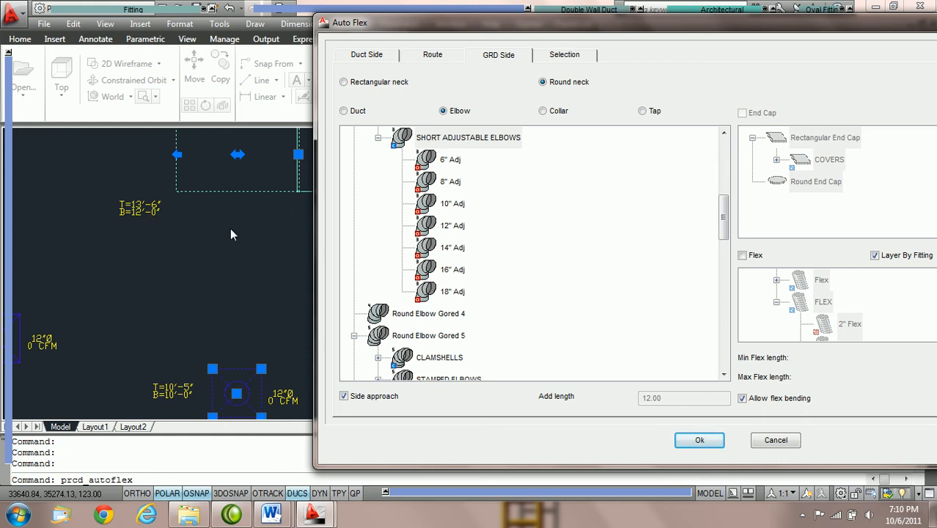
left_click(364, 56)
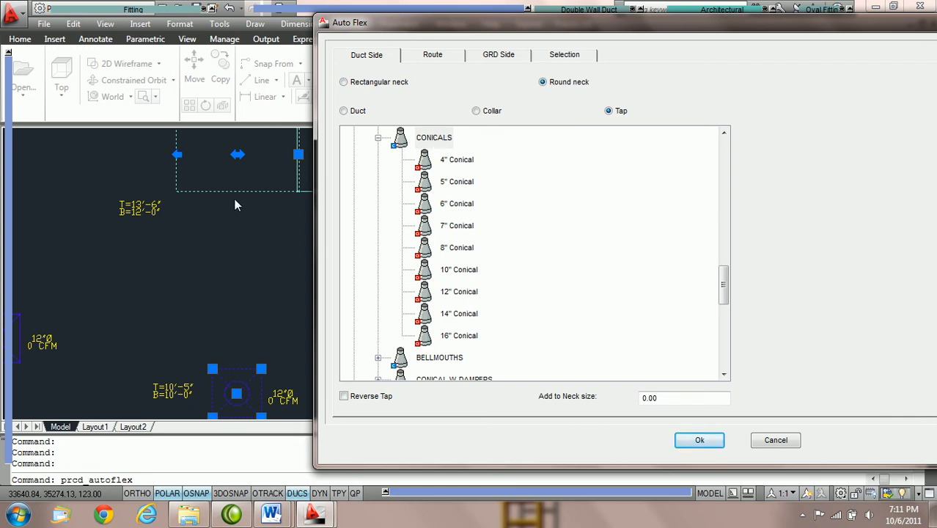
left_click(438, 58)
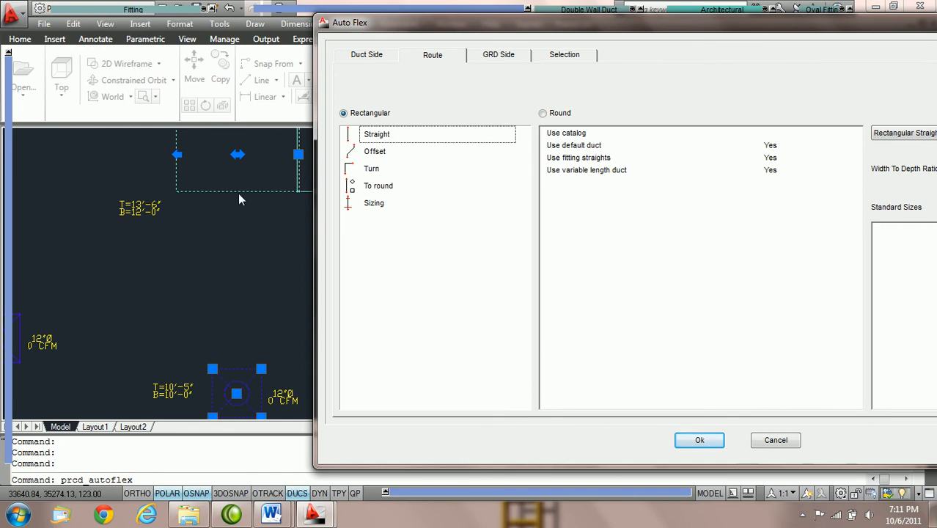
left_click(543, 113)
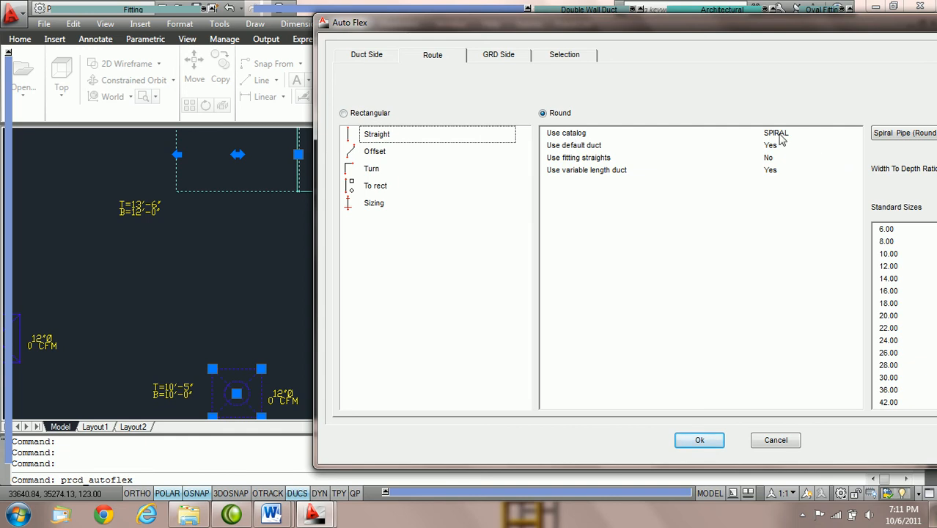
left_click(380, 138)
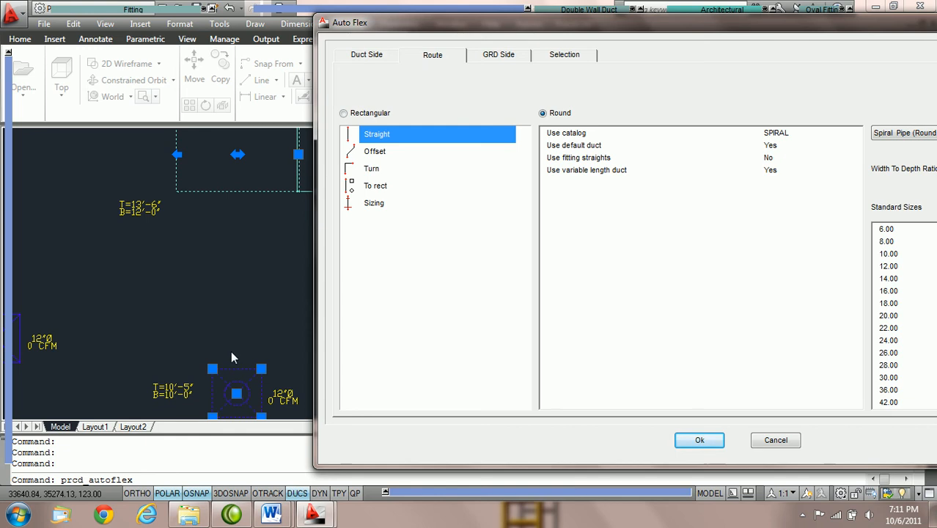
Step: Pick the SHORT ADJUSTABLE ELBOWS catalog as the round neck's GRD-side elbow and connect the 12-inch diffuser to the left duct section
left_click(505, 59)
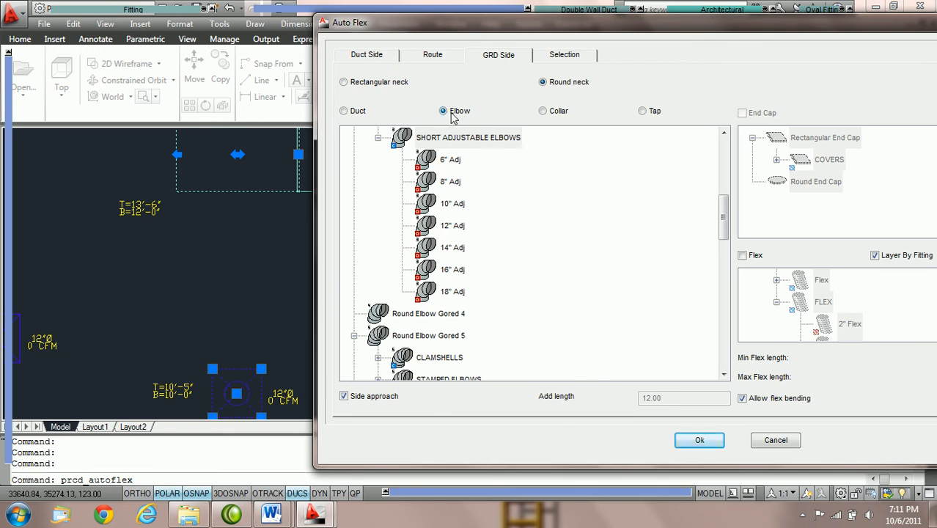
mouse_move(718, 215)
left_mouse_down()
mouse_move(720, 183)
mouse_move(723, 216)
left_mouse_up()
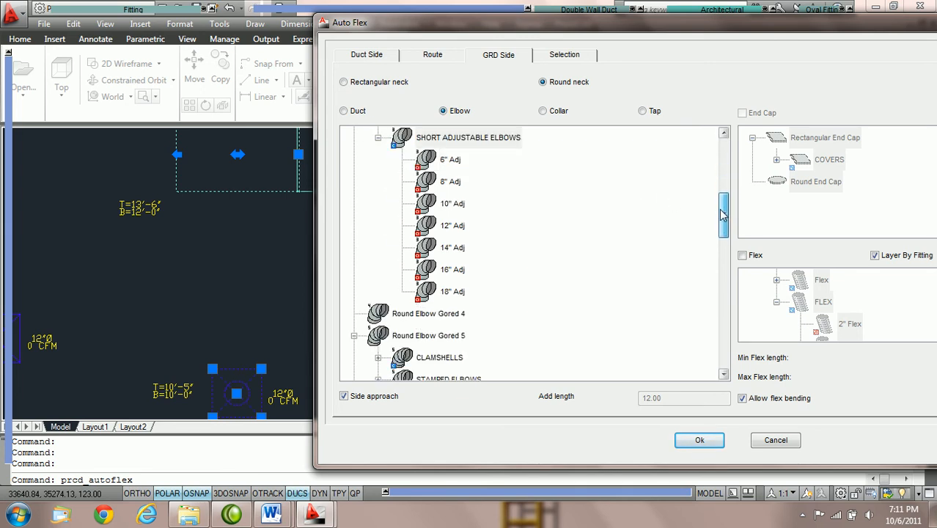
left_click(449, 141)
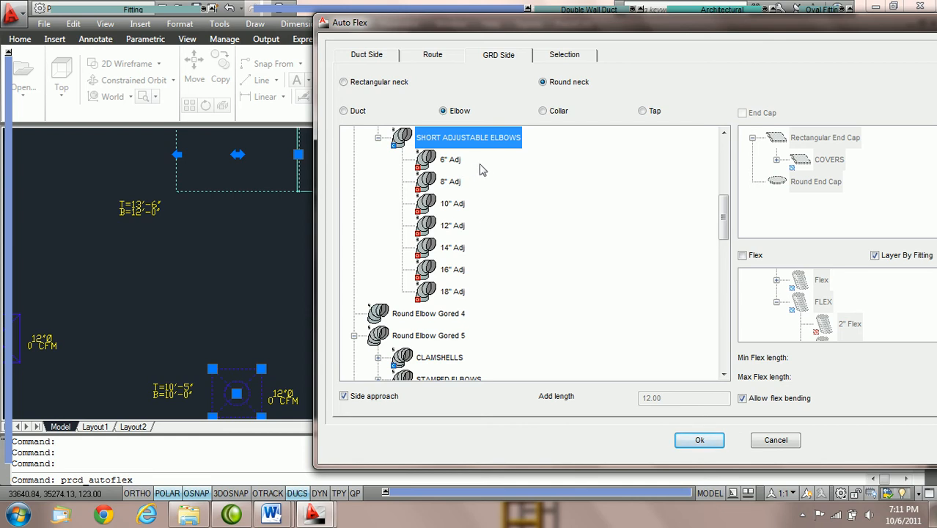
left_click(699, 440)
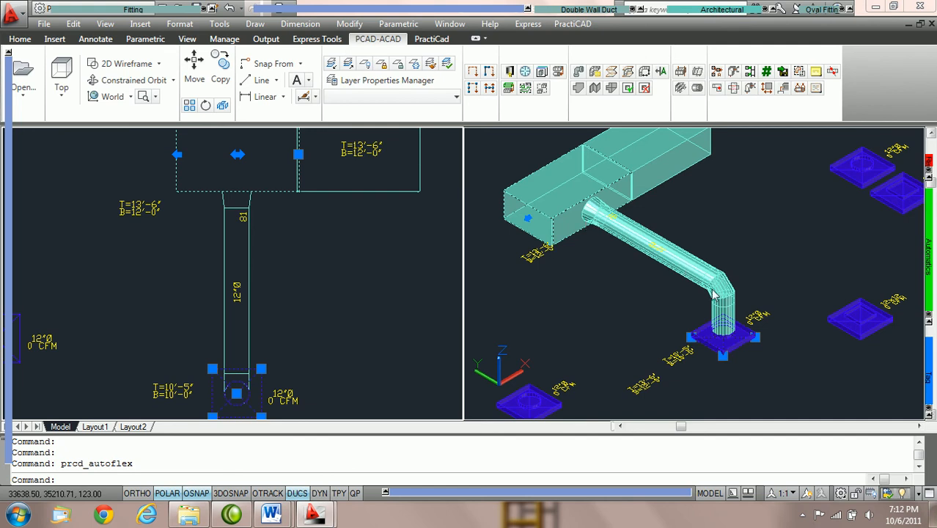
Step: Inspect the properties of the adjustable elbow above the diffuser, including its name and catalog
key("Escape")
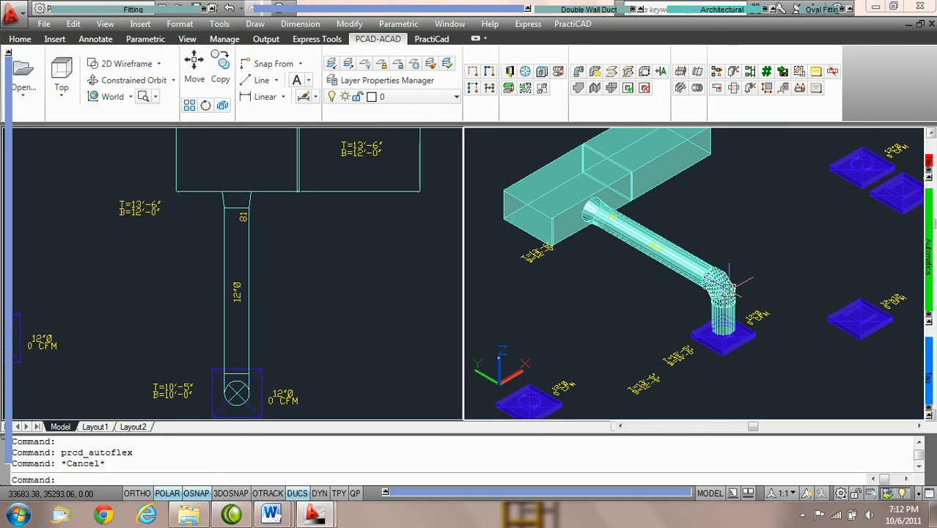
left_click(726, 289)
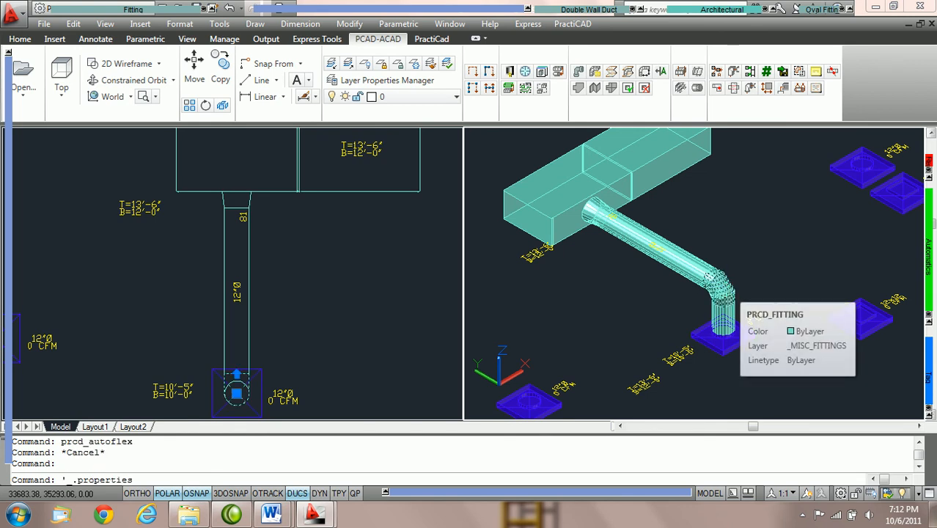
scroll(808, 359, "down", 6)
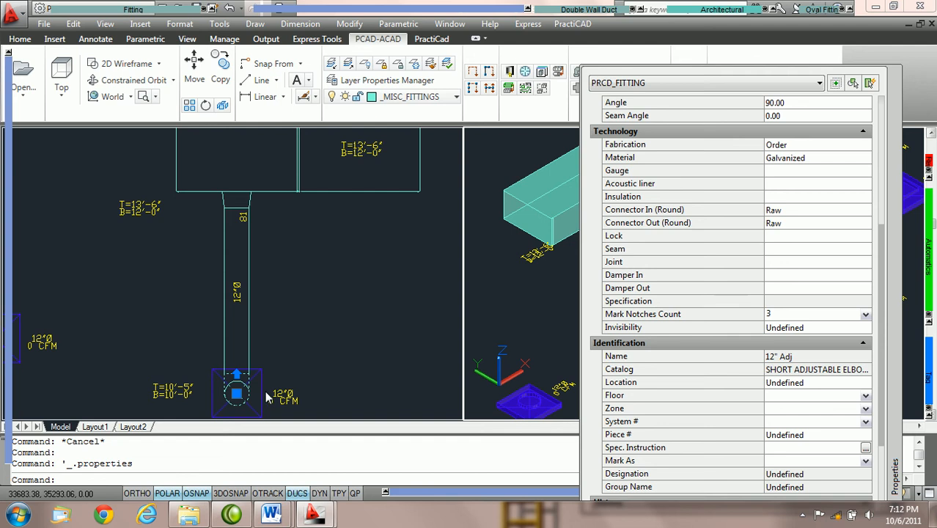
left_click(896, 73)
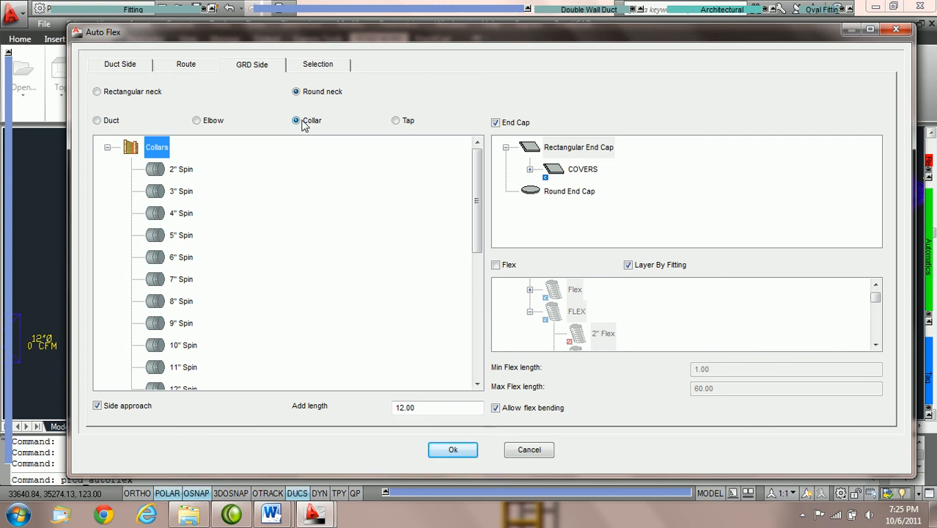
Step: Review the duct-side 45 Degree Boot Tap with its Add to Neck size, and the rectangular route's Straight settings, for the collar example
left_click_drag(285, 36, 571, 29)
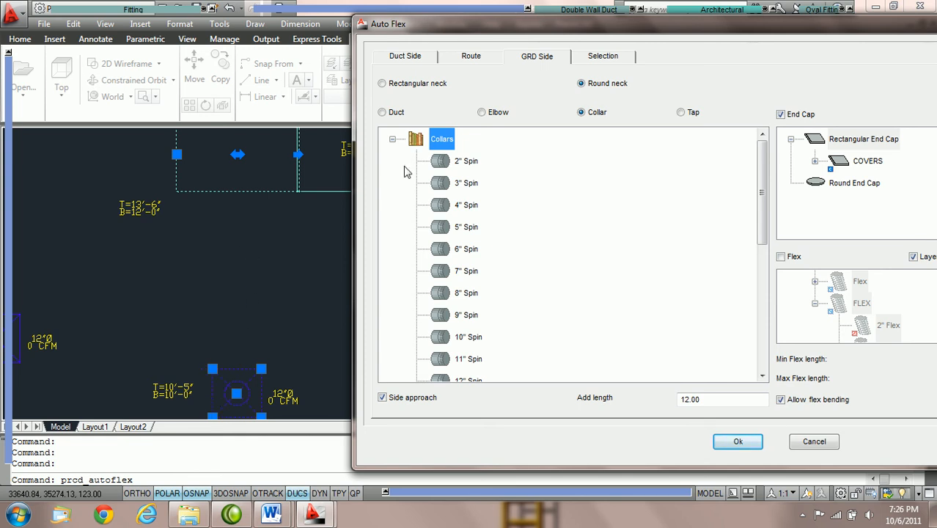
left_click(397, 59)
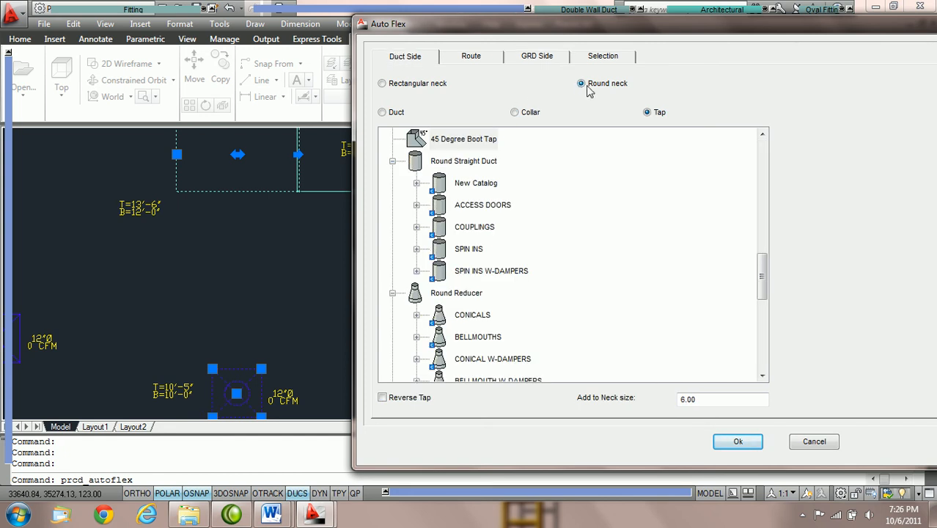
left_click(444, 142)
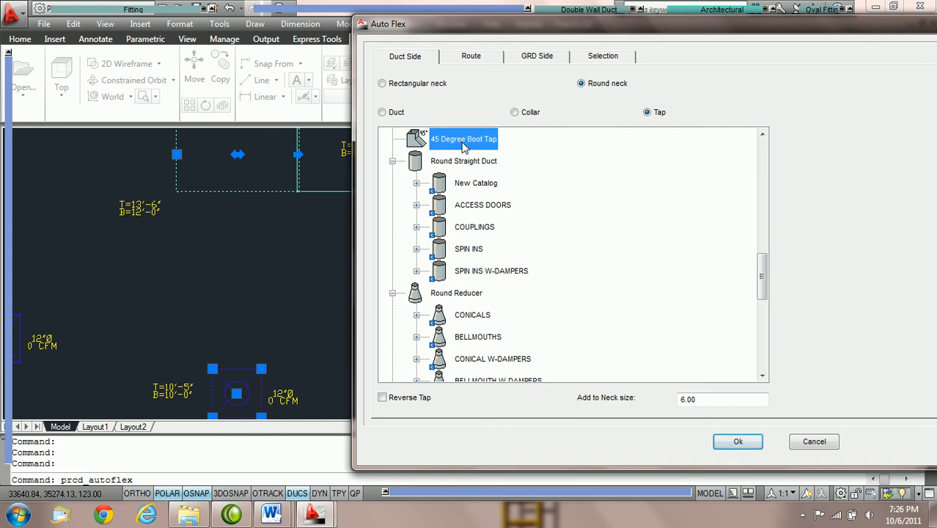
left_click(698, 400)
left_click_drag(698, 400, 673, 410)
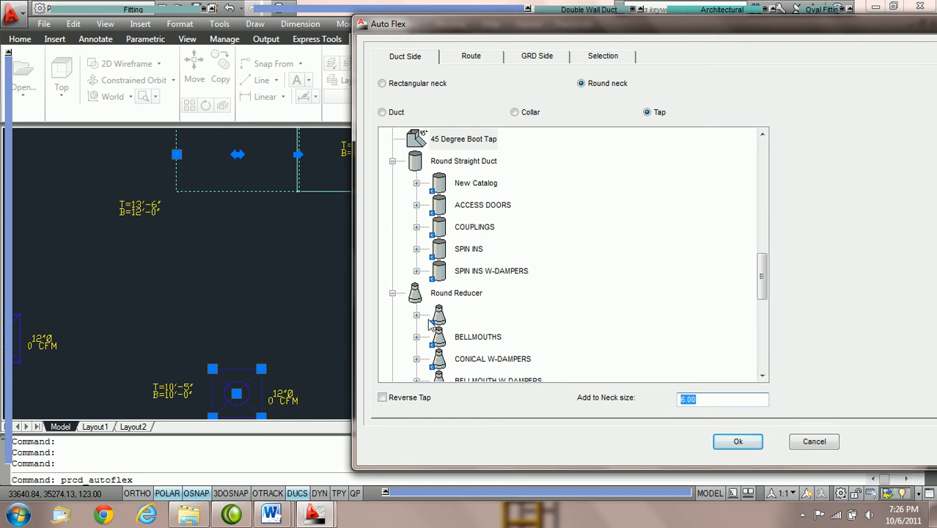
left_click(470, 61)
left_click(409, 138)
left_click_drag(450, 28, 329, 25)
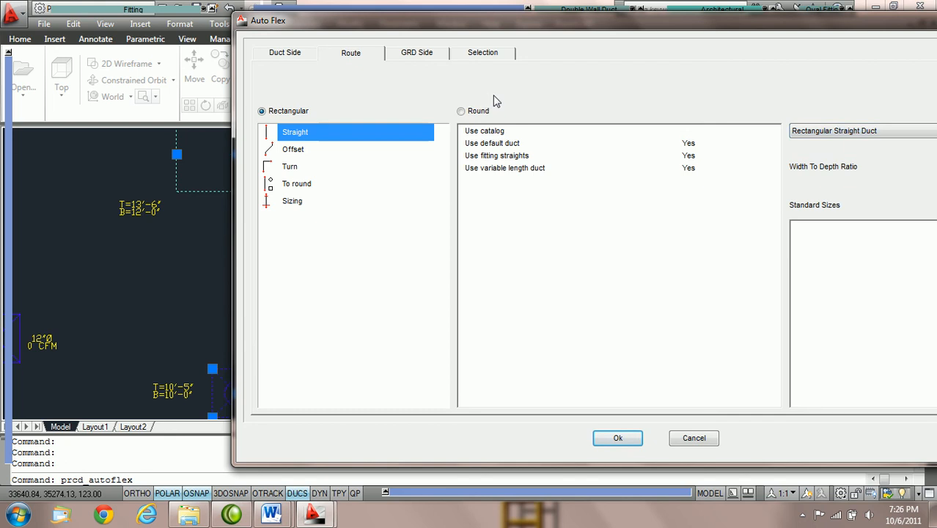
Step: Connect the round 12-inch diffuser with the GRD-side Collar, side approach and End Cap options, and examine the capped duct end in 3D
left_click(427, 59)
left_click_drag(491, 21, 558, 18)
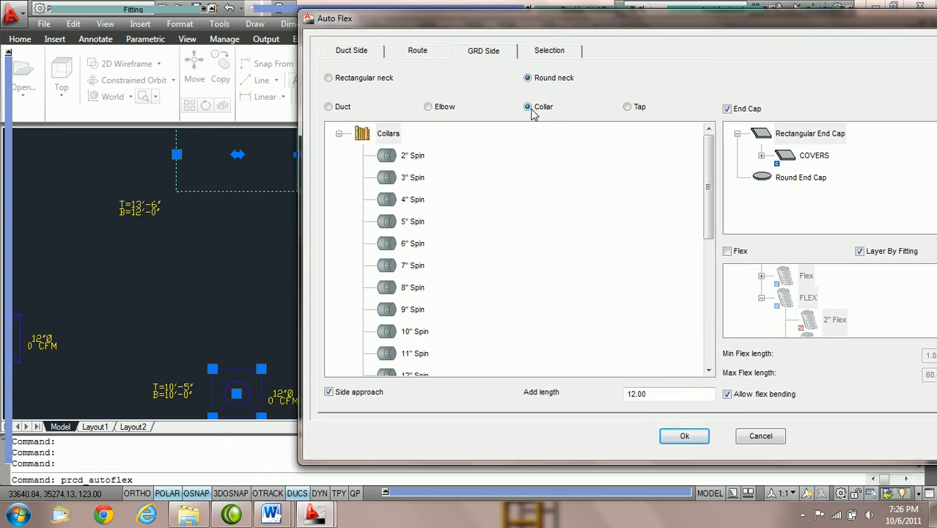
left_click_drag(529, 22, 554, 18)
left_click(708, 433)
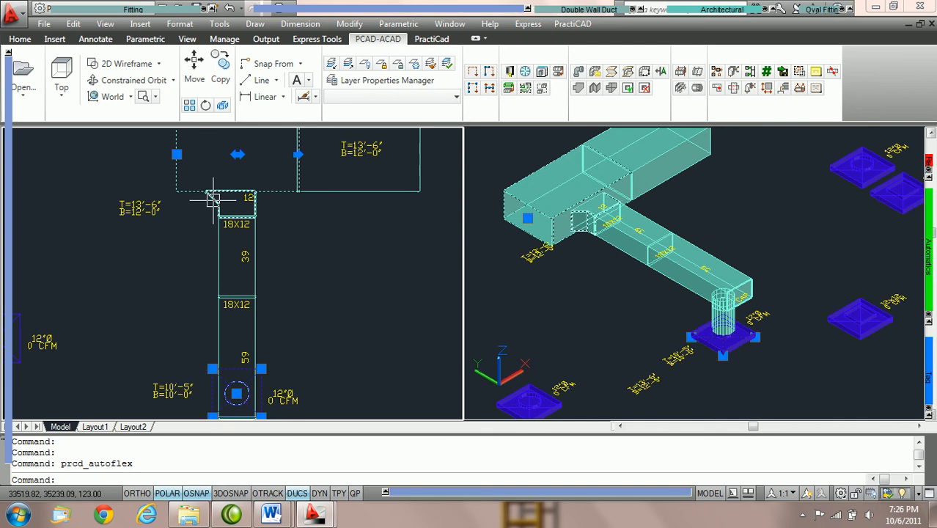
middle_click_drag(338, 340, 354, 253)
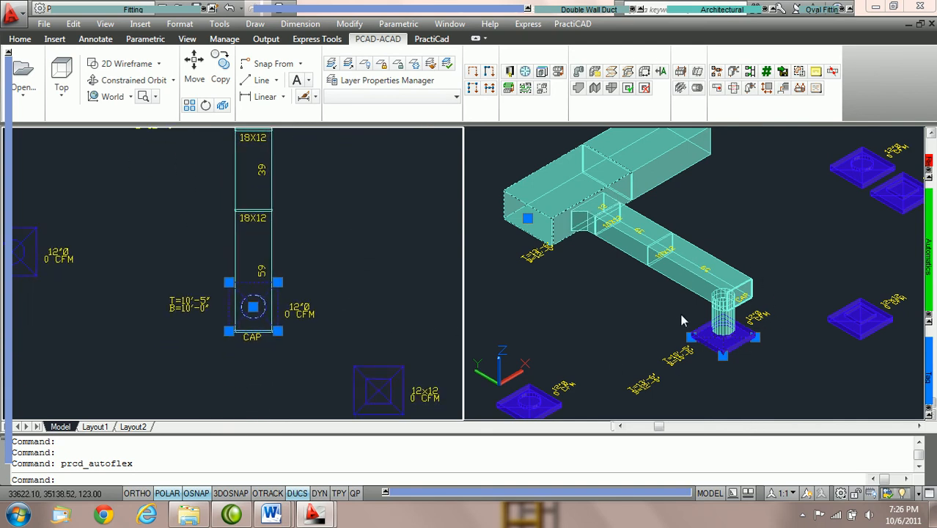
scroll(753, 297, "up", 5)
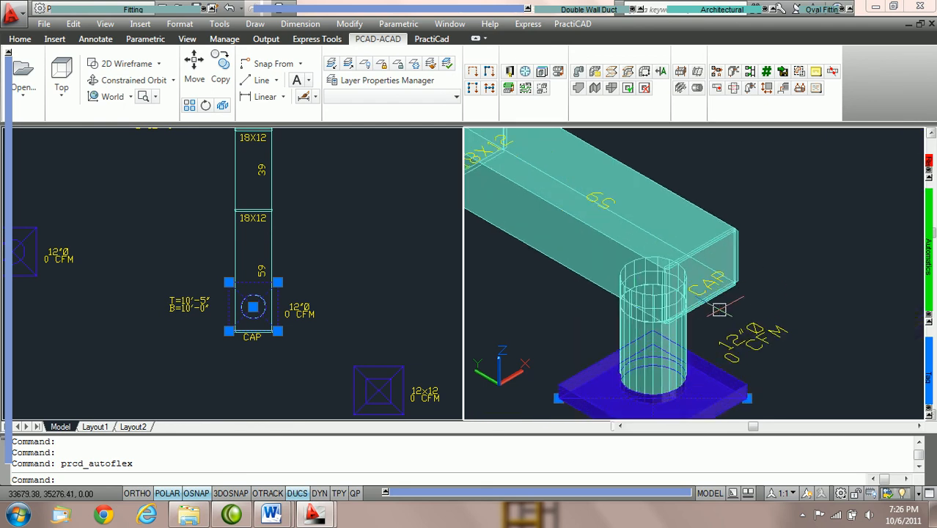
key("Escape")
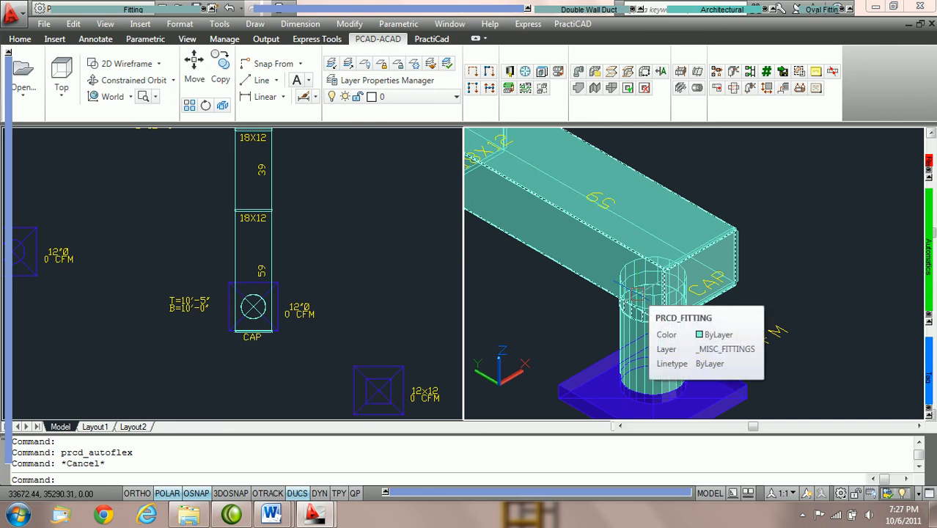
scroll(635, 293, "down", 2)
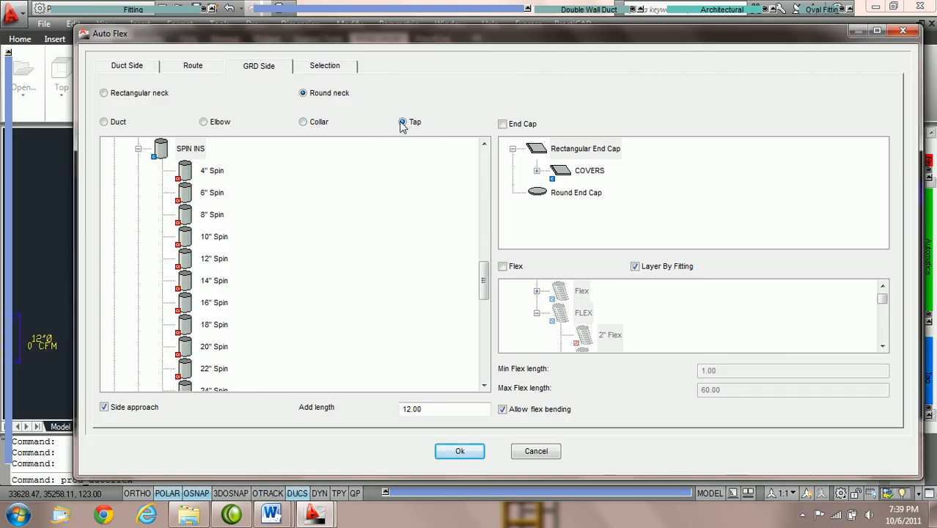
Step: Choose Tap as the round neck's GRD-side connection and browse the available tap fittings
left_click(304, 123)
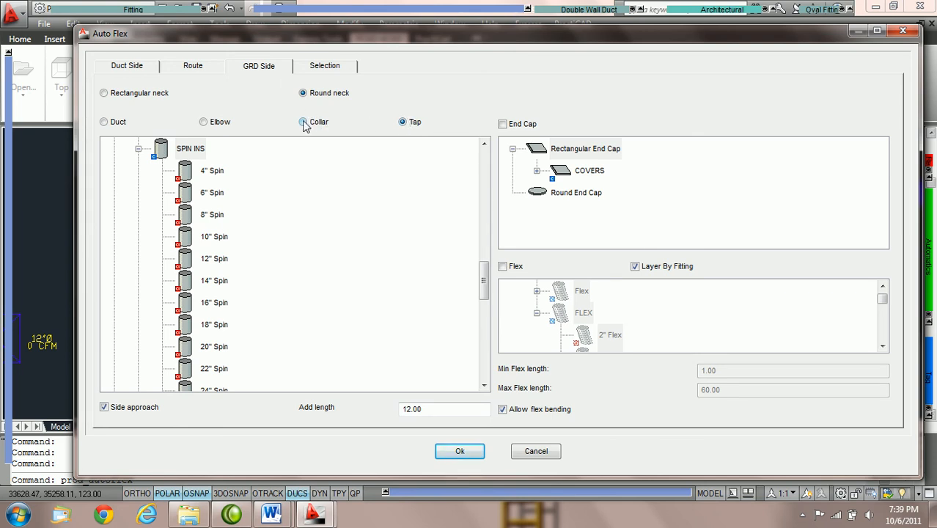
left_click(404, 124)
left_click_drag(486, 277, 491, 218)
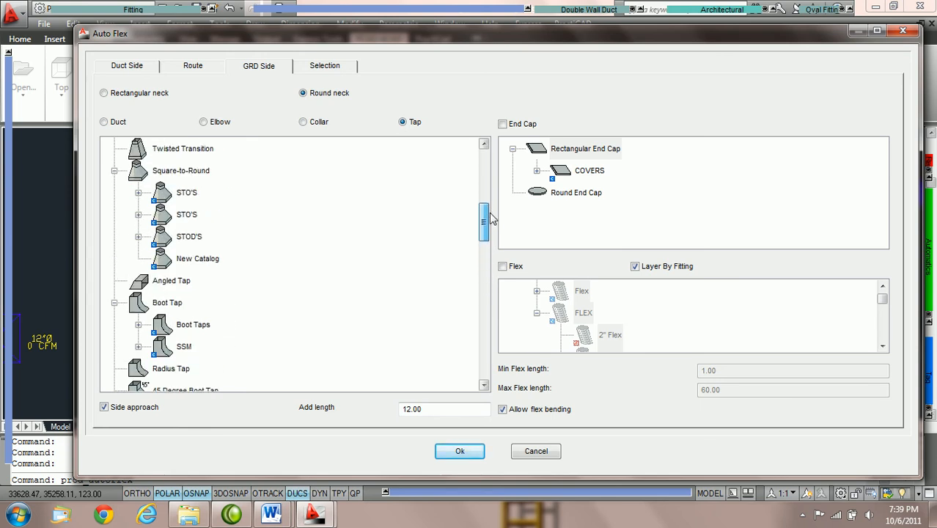
left_click_drag(491, 218, 491, 231)
left_click_drag(391, 29, 661, 33)
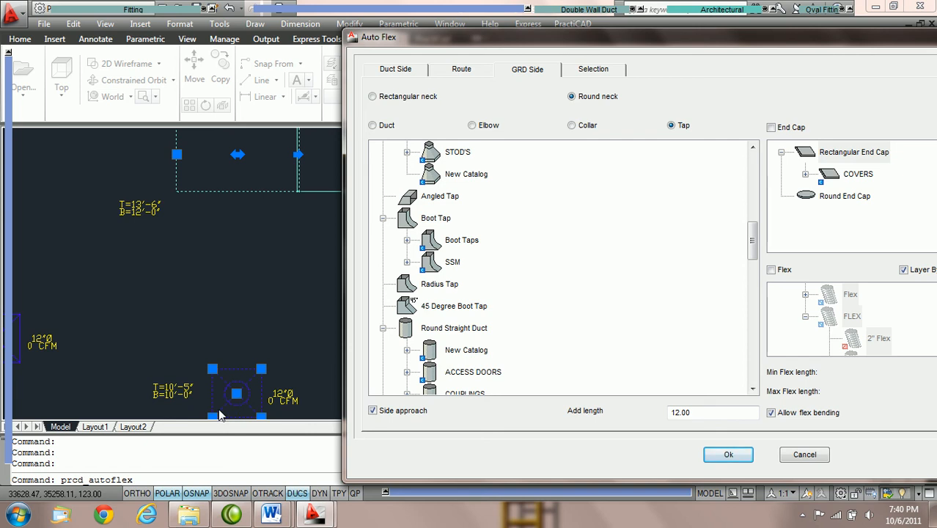
Step: Check the duct-side 45 Degree Boot Tap and the rectangular Straight route settings for the tap example
left_click(398, 74)
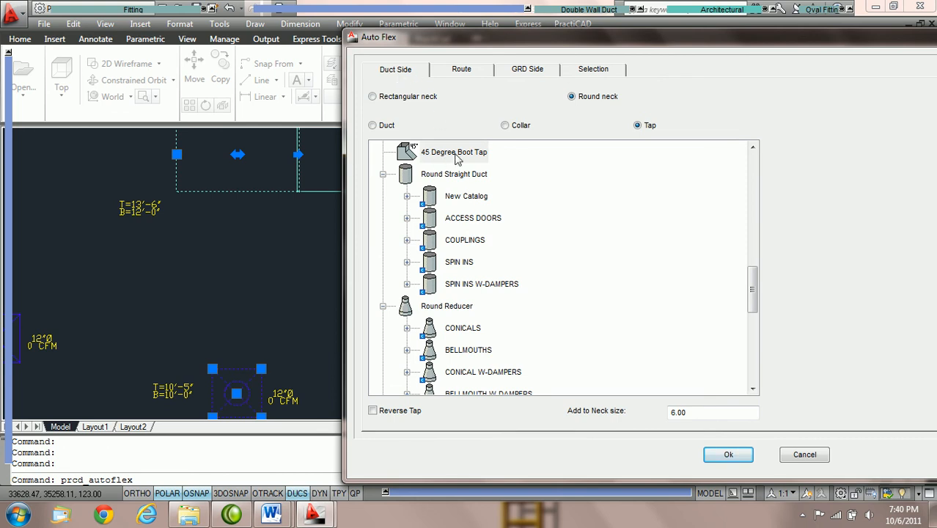
left_click(454, 69)
left_click(401, 150)
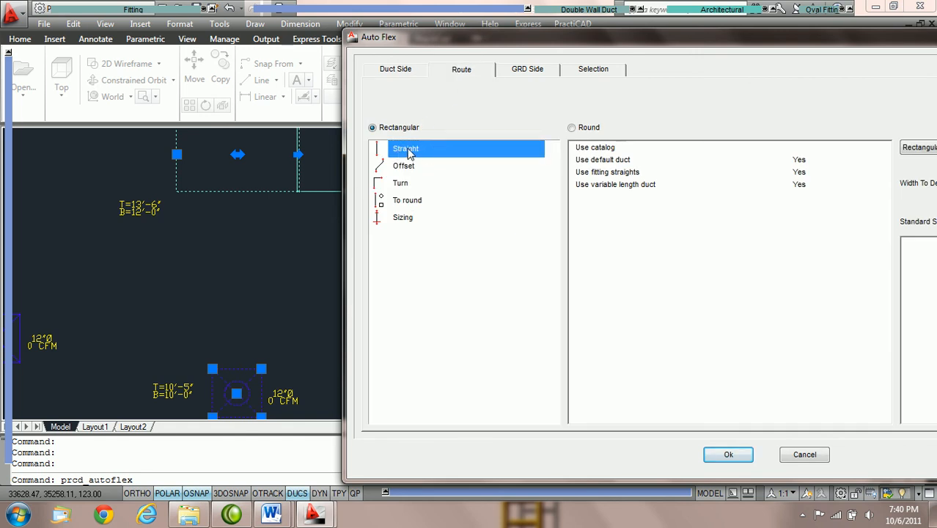
Step: Pick the SPIN INS catalog as the GRD-side tap and connect the 12-inch diffuser with End Cap off
left_click(532, 68)
left_click_drag(527, 45, 434, 42)
left_click_drag(657, 239, 658, 273)
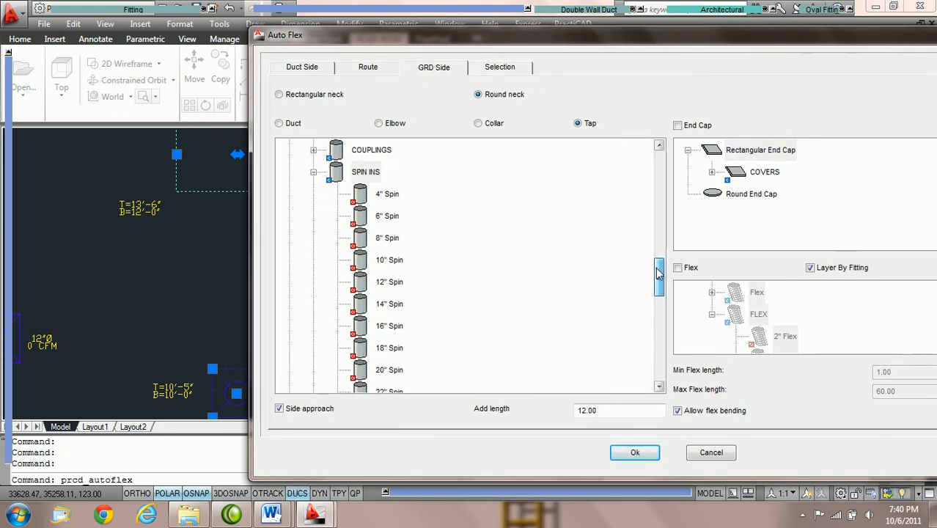
left_click(366, 173)
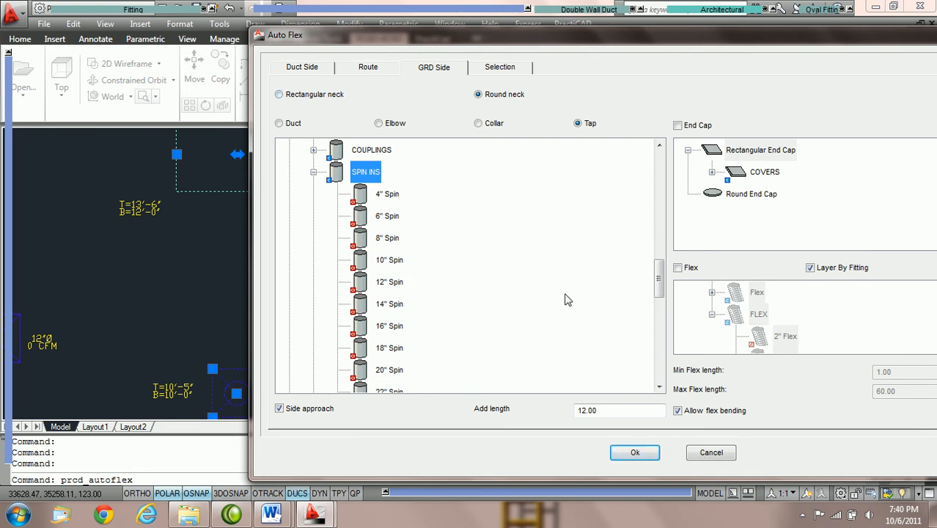
left_click_drag(442, 42, 500, 39)
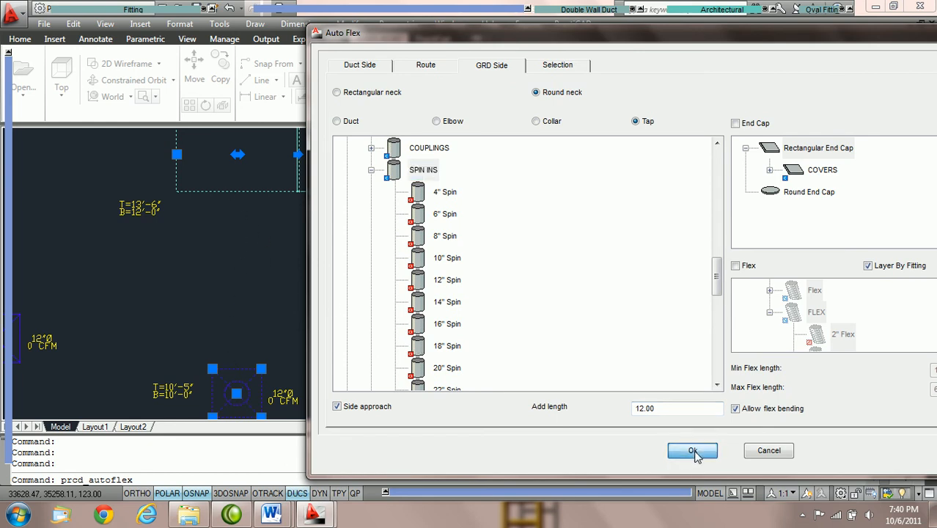
left_click(671, 457)
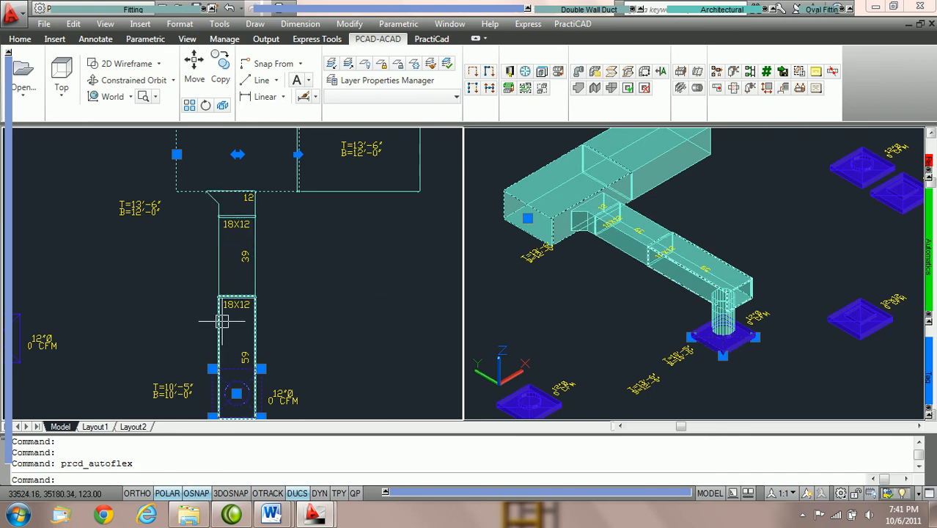
Step: Clear the selection and switch the 3D view of the tapped duct to the 2D Wireframe visual style
left_click(705, 322)
scroll(693, 306, "up", 4)
key("Escape")
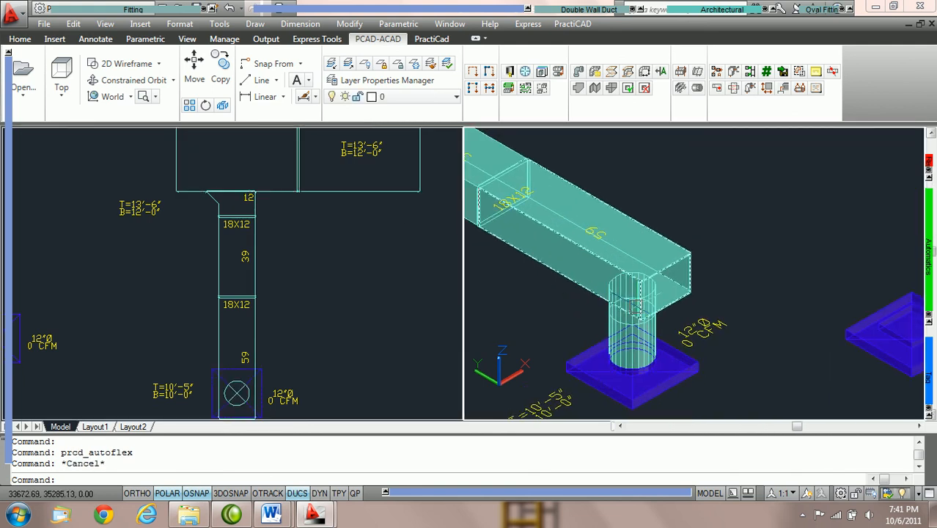
left_click(518, 311)
key("Escape")
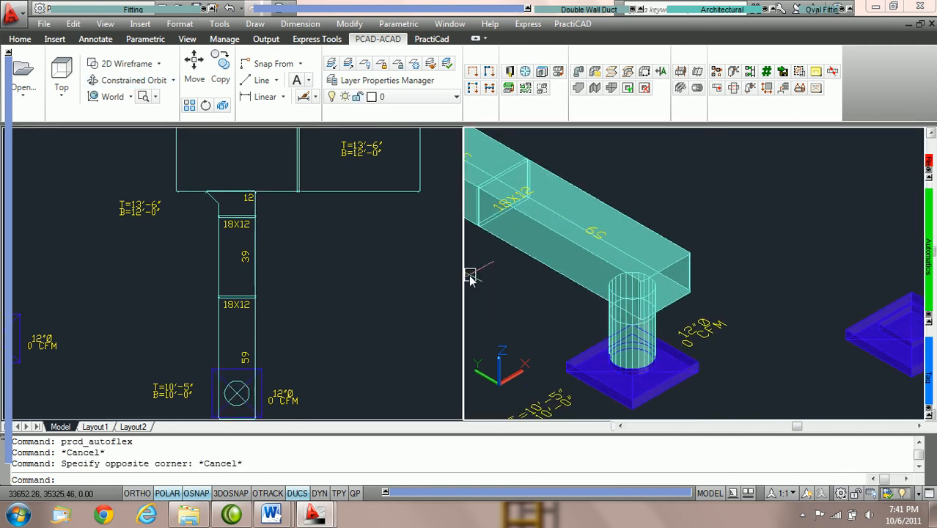
left_click(121, 64)
left_click(319, 179)
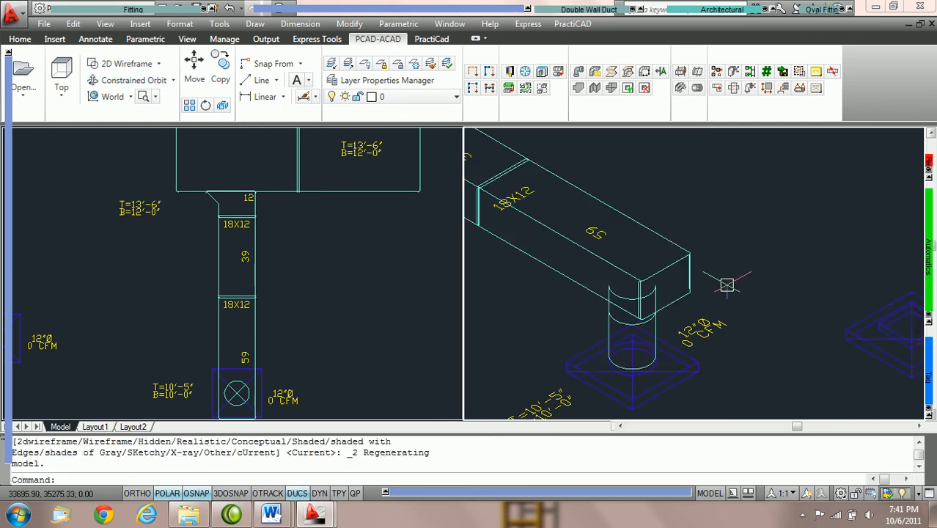
Step: Inspect the properties of the round tap above the diffuser, including its tap distances, name and catalog
double_click(655, 294)
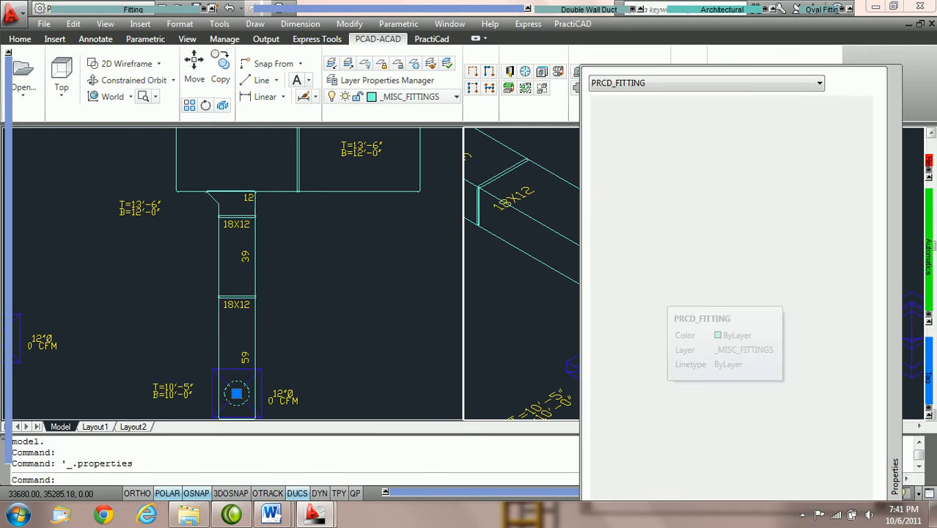
scroll(788, 311, "down", 5)
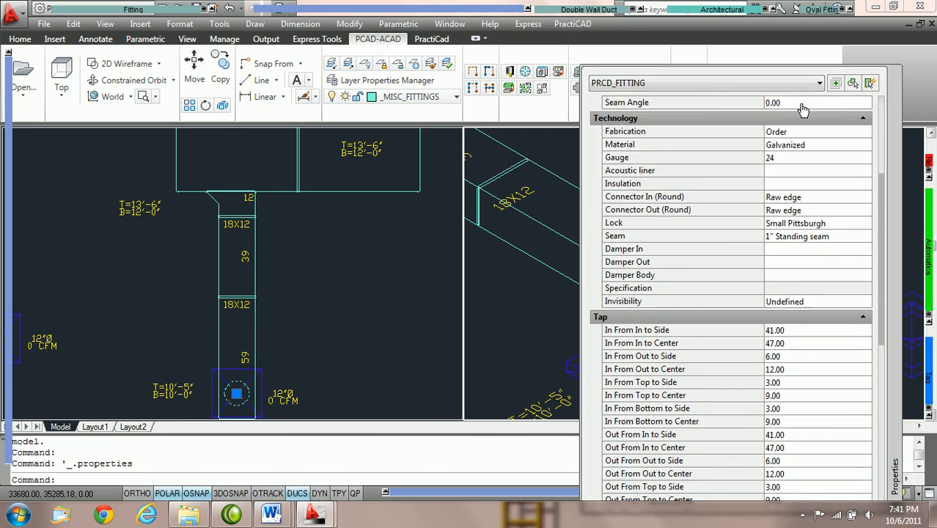
scroll(825, 309, "down", 5)
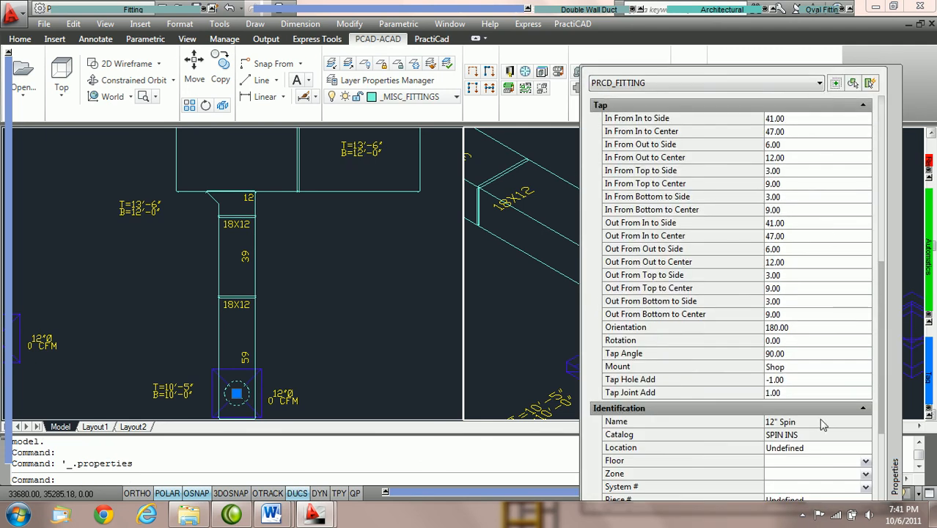
scroll(809, 317, "down", 2)
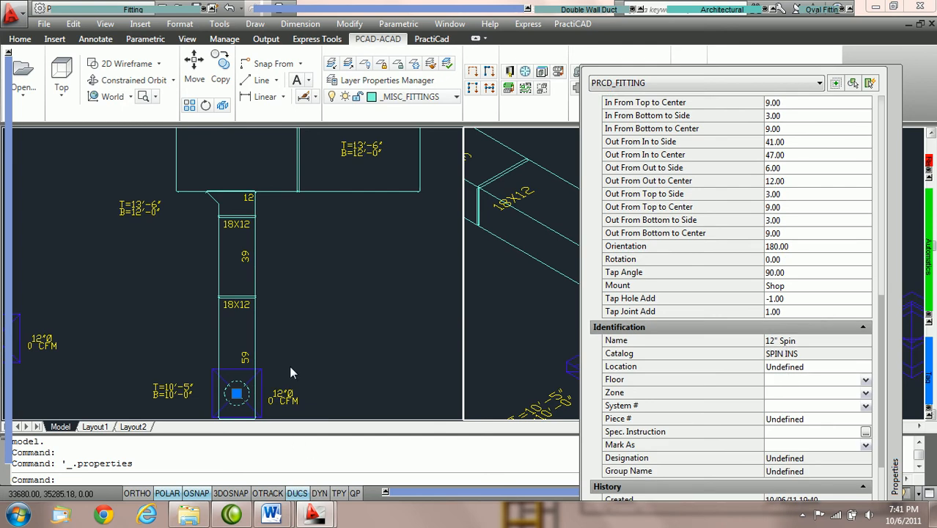
scroll(236, 394, "up", 3)
scroll(236, 394, "up", 3)
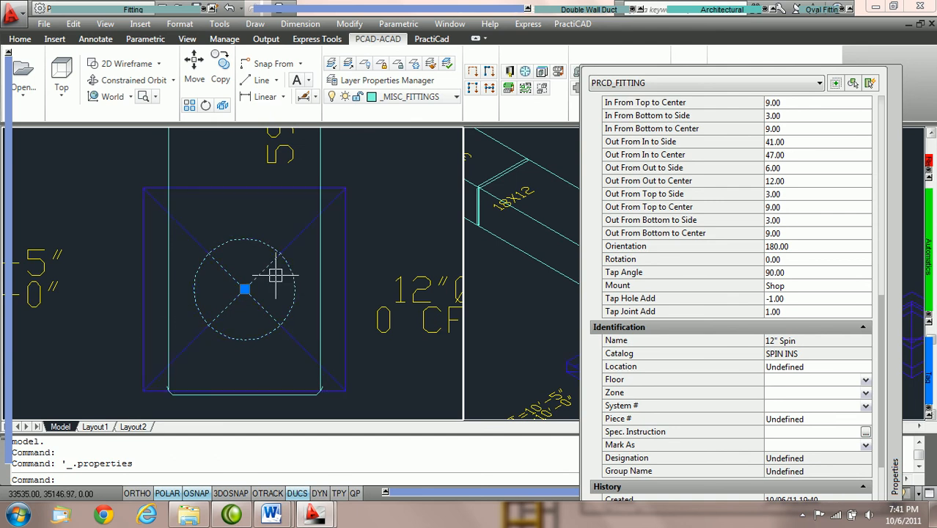
scroll(275, 276, "down", 2)
scroll(275, 276, "down", 4)
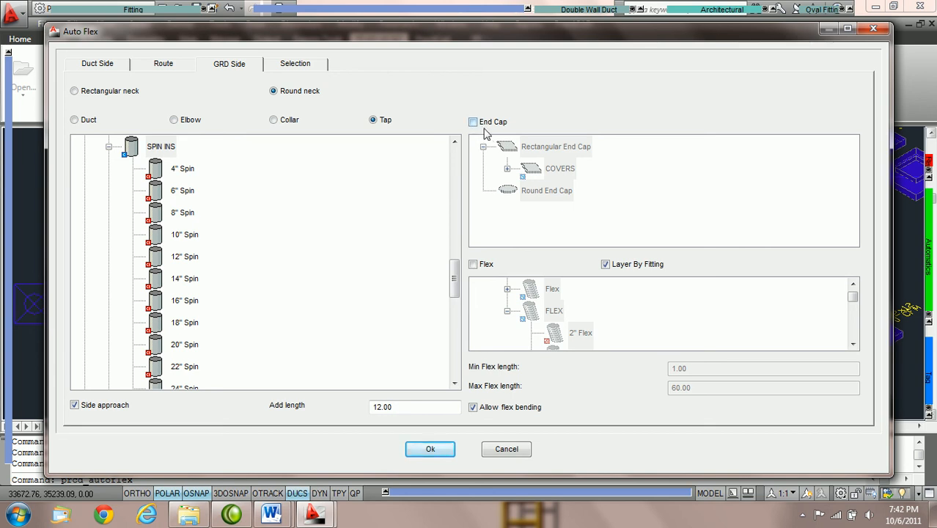
Step: Compare the End Cap option's availability for the GRD-side Collar, Tap, Elbow and Duct connections, turning End Cap on for Tap
left_click(275, 120)
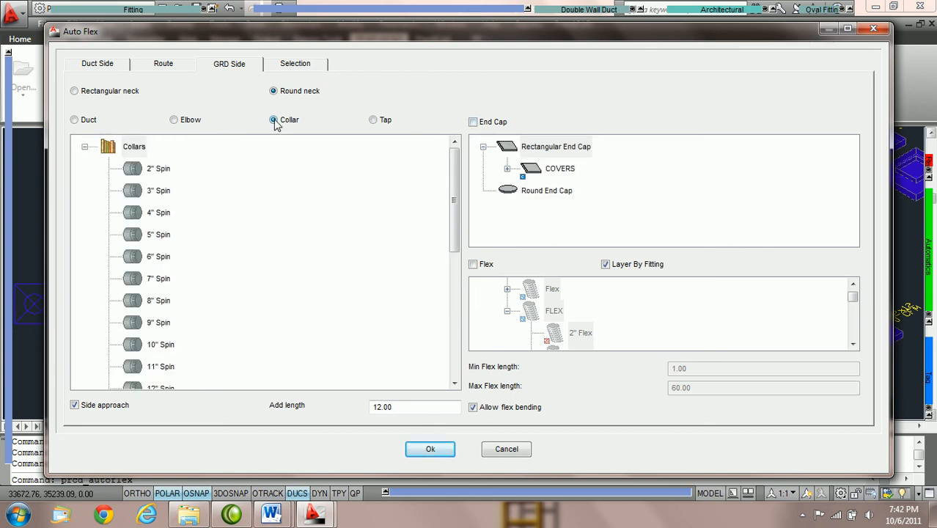
left_click(373, 121)
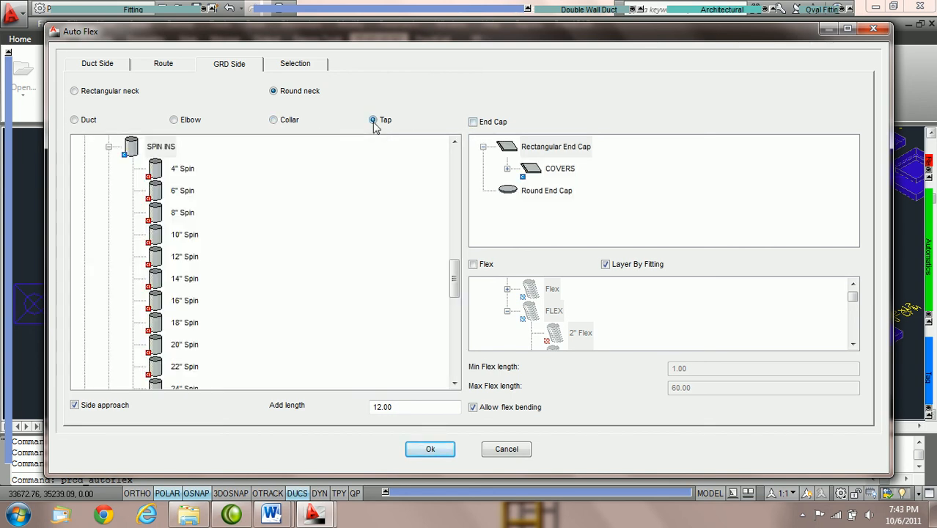
left_click(473, 122)
left_click(473, 122)
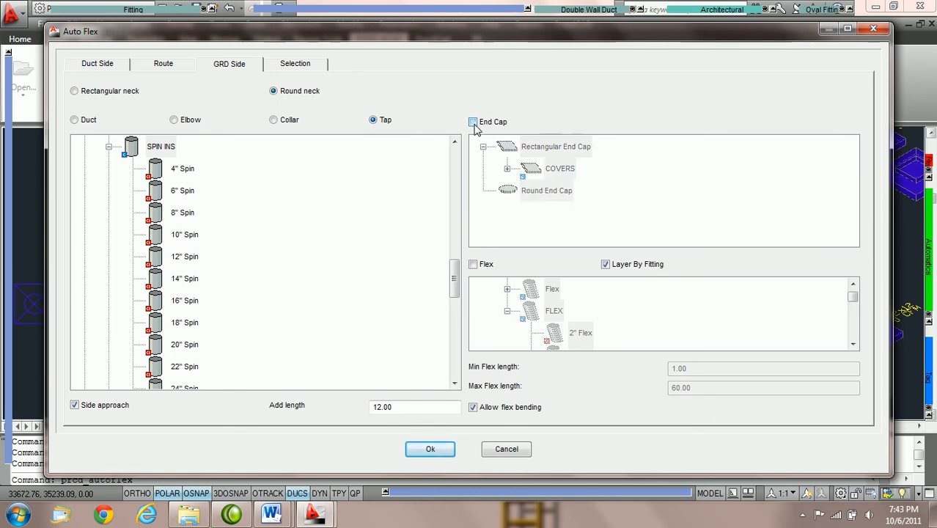
left_click(472, 122)
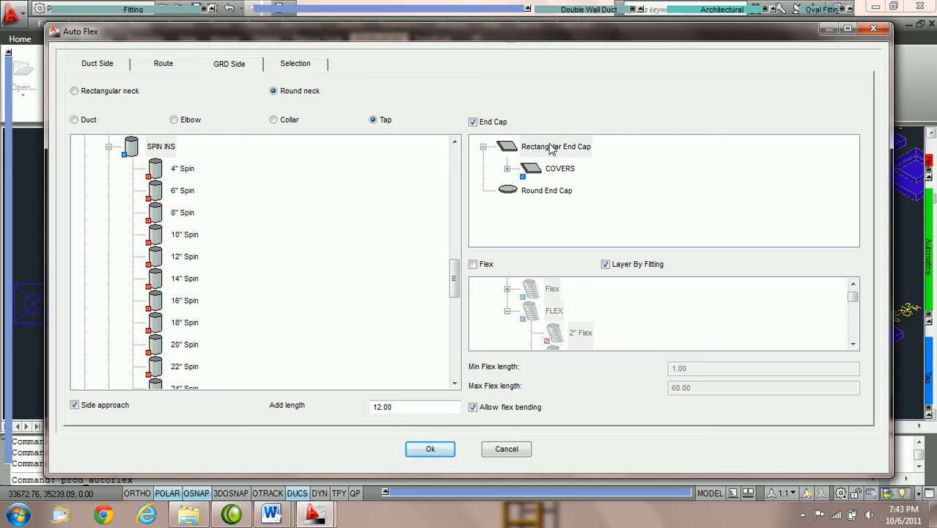
left_click(175, 120)
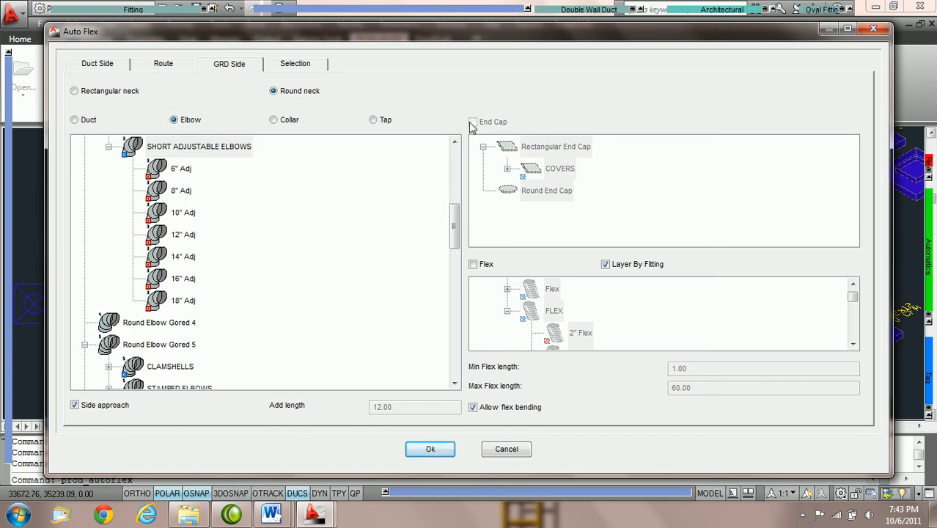
left_click(76, 122)
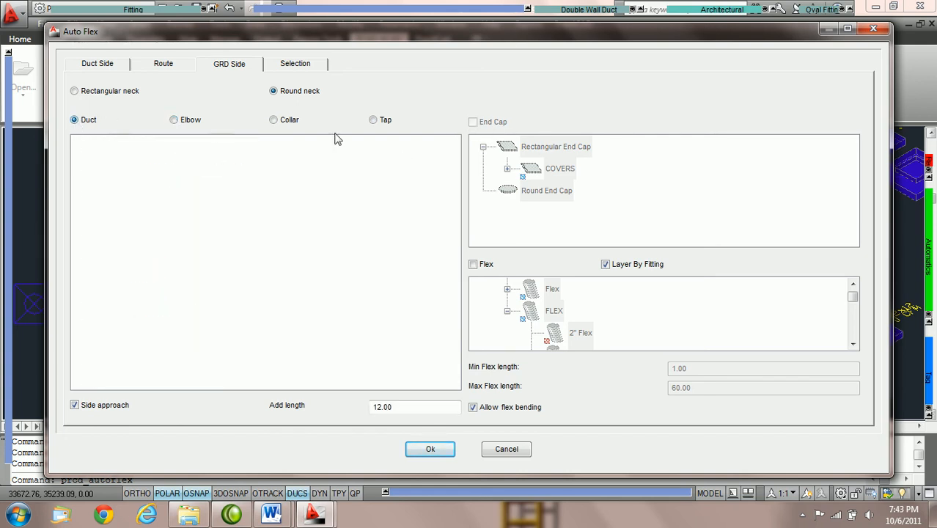
Step: Set the GRD side to Tap with the SPIN INS catalog and End Cap off, and connect the 12-inch diffuser to the main duct
left_click(274, 121)
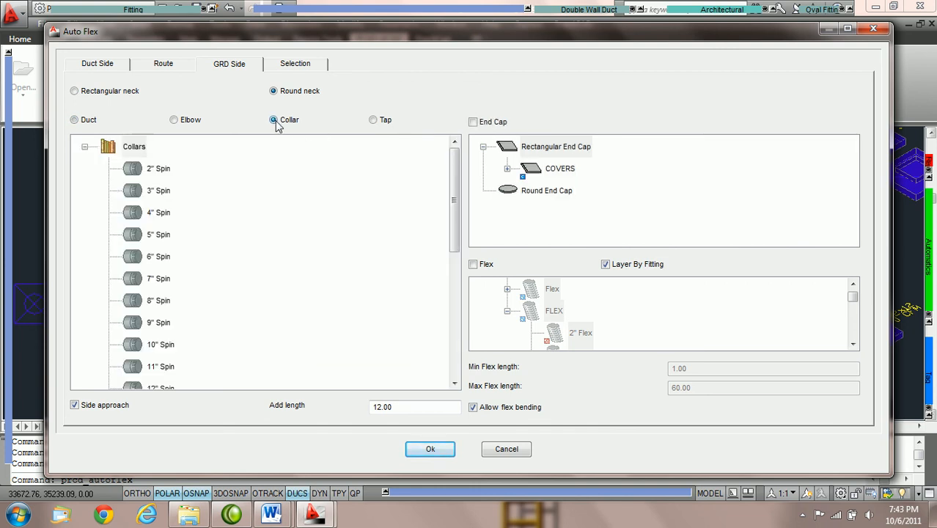
left_click(373, 121)
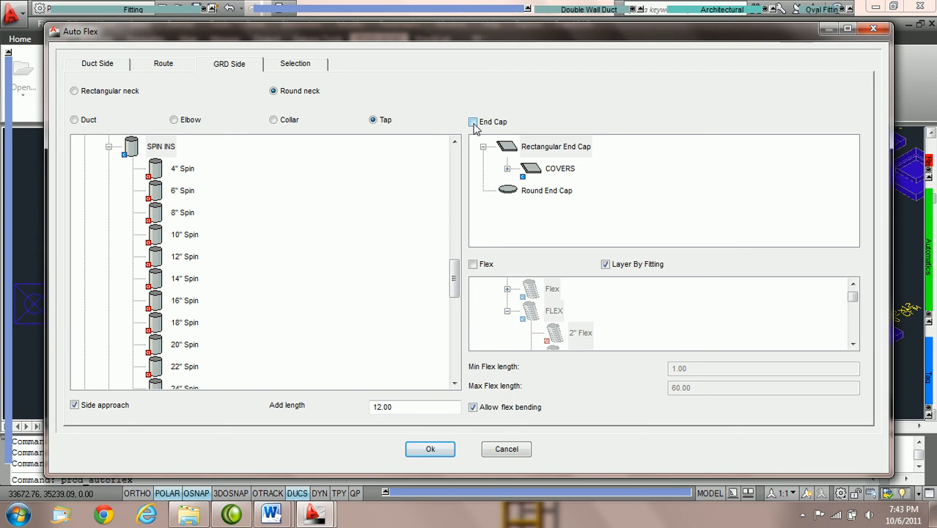
left_click_drag(401, 34, 673, 40)
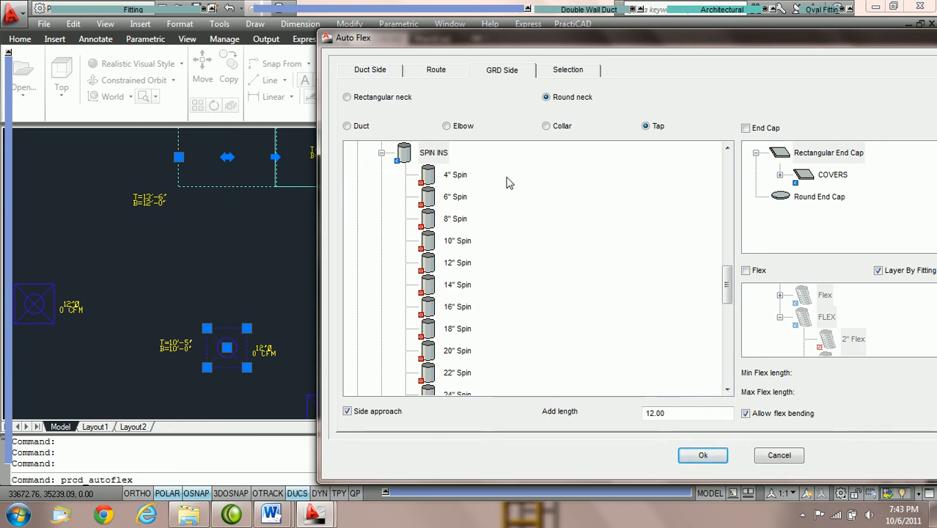
left_click(370, 70)
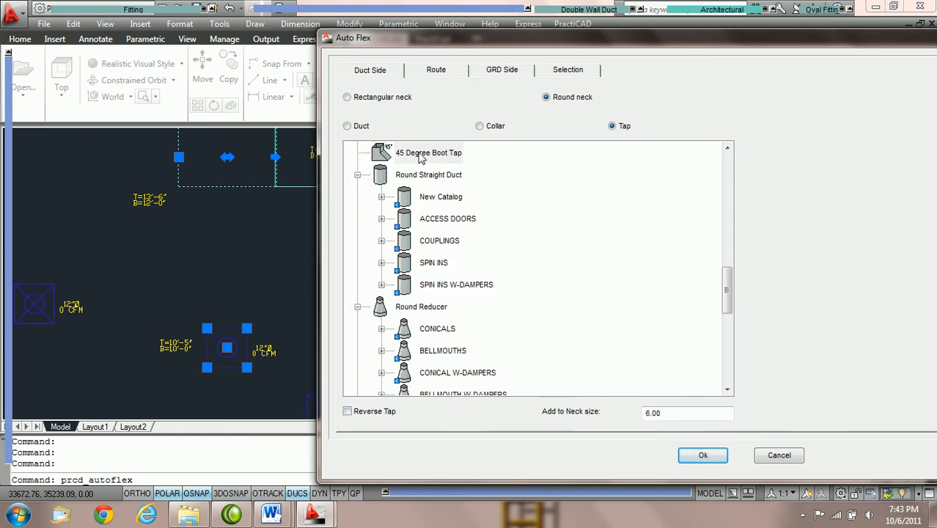
left_click(435, 70)
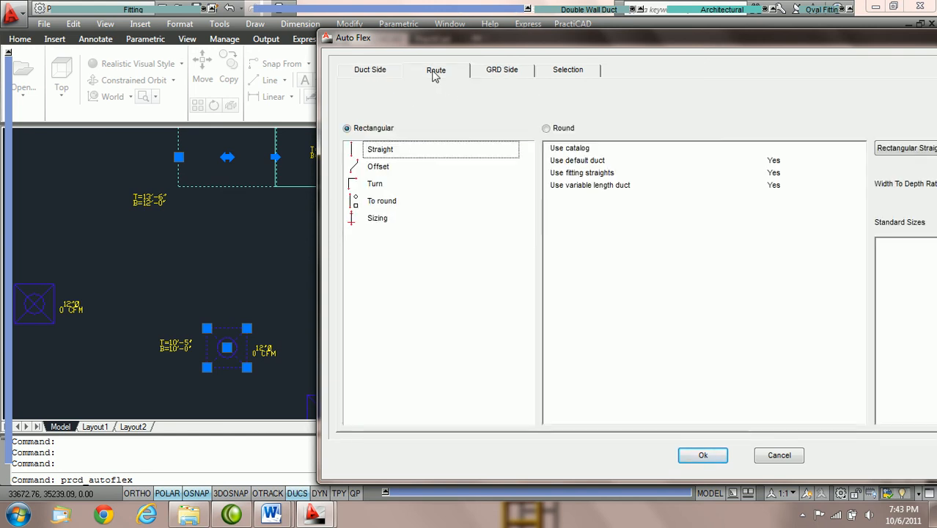
left_click(511, 72)
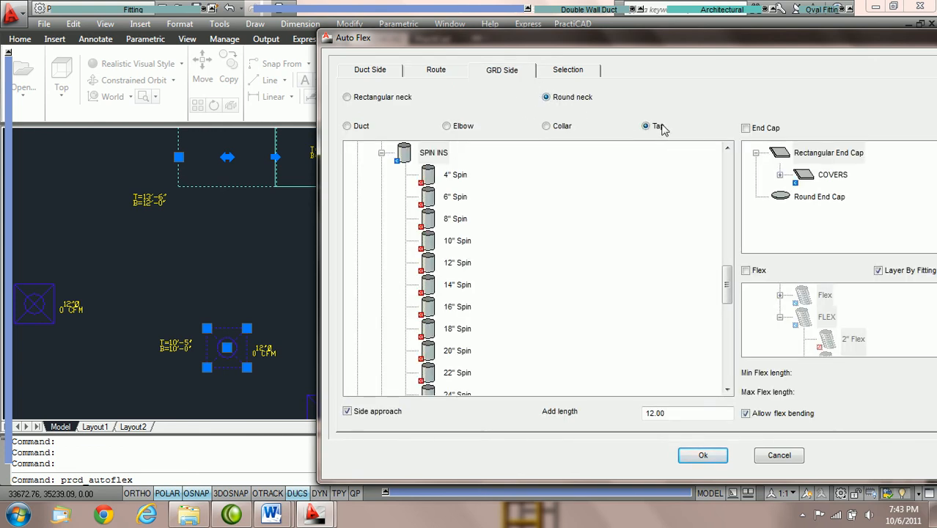
left_click(432, 154)
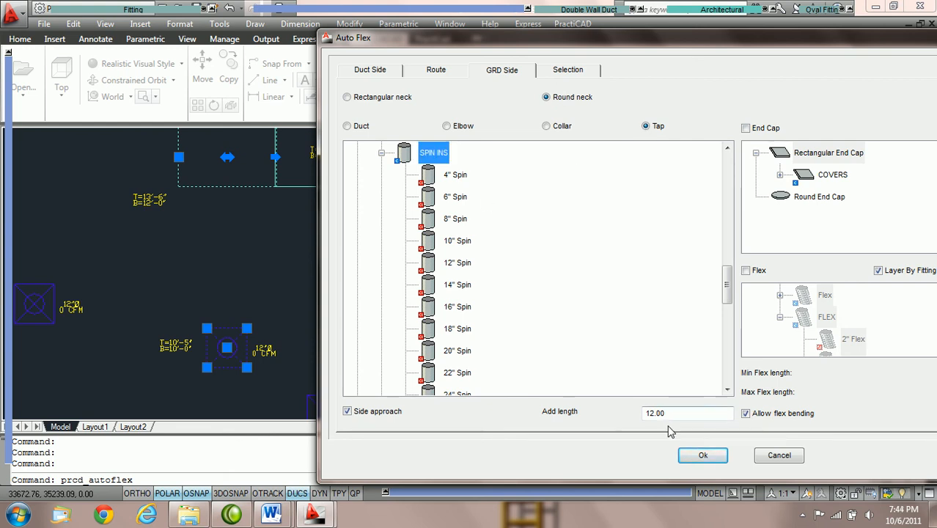
left_click(704, 458)
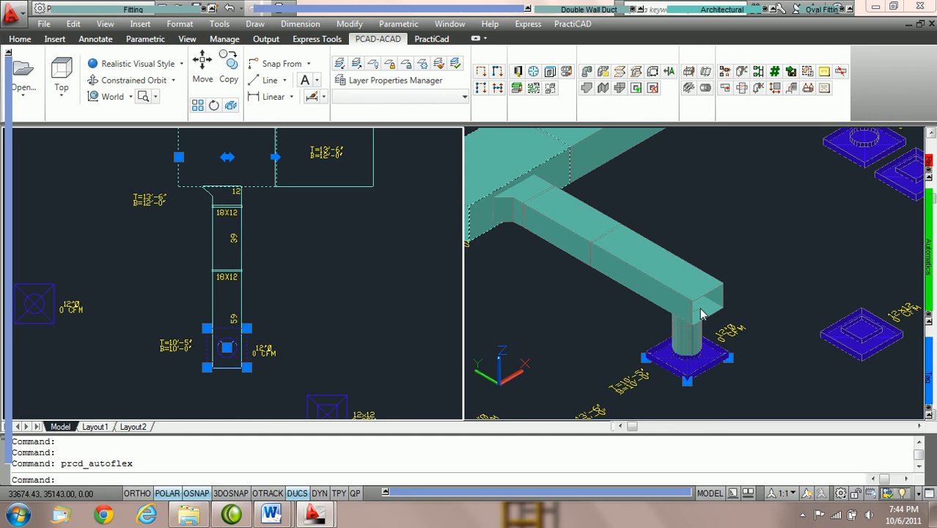
Step: Clear the selection and undo the uncapped diffuser connection
left_click(738, 275)
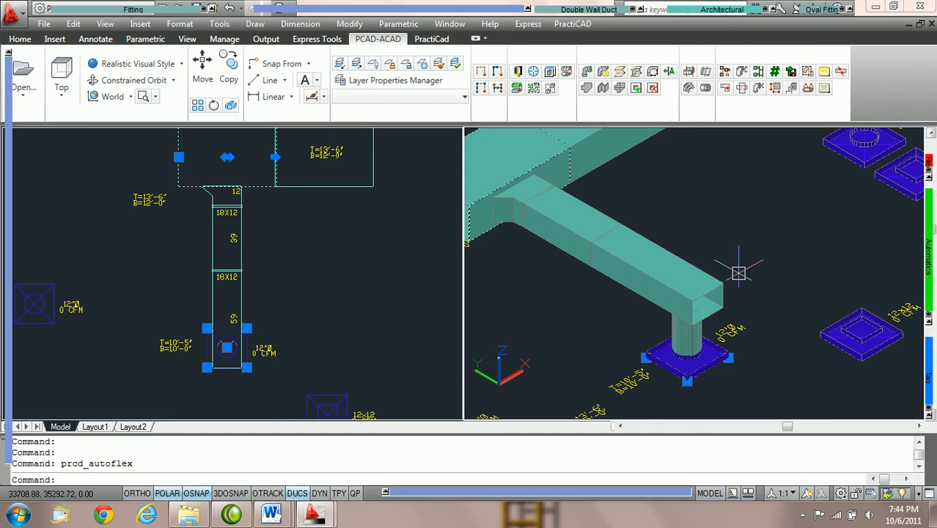
key("Escape")
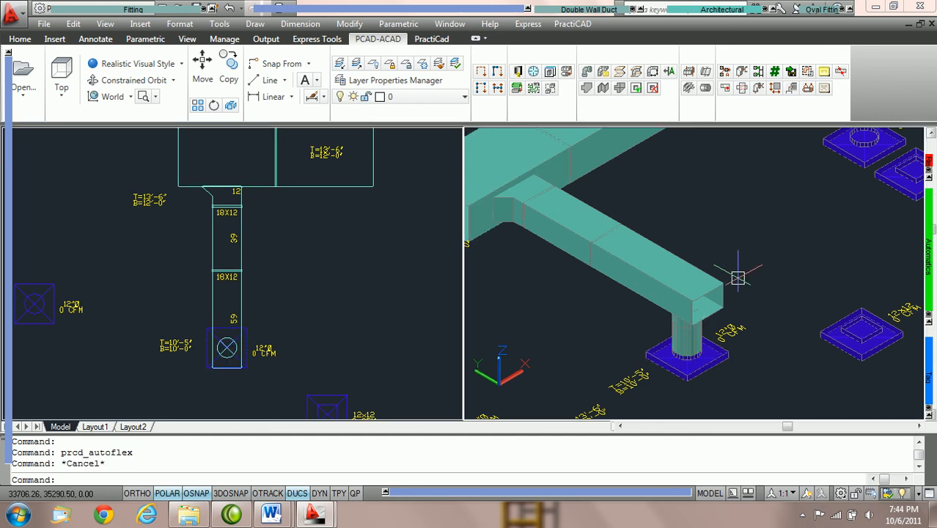
key("ctrl+z")
key("ctrl+z")
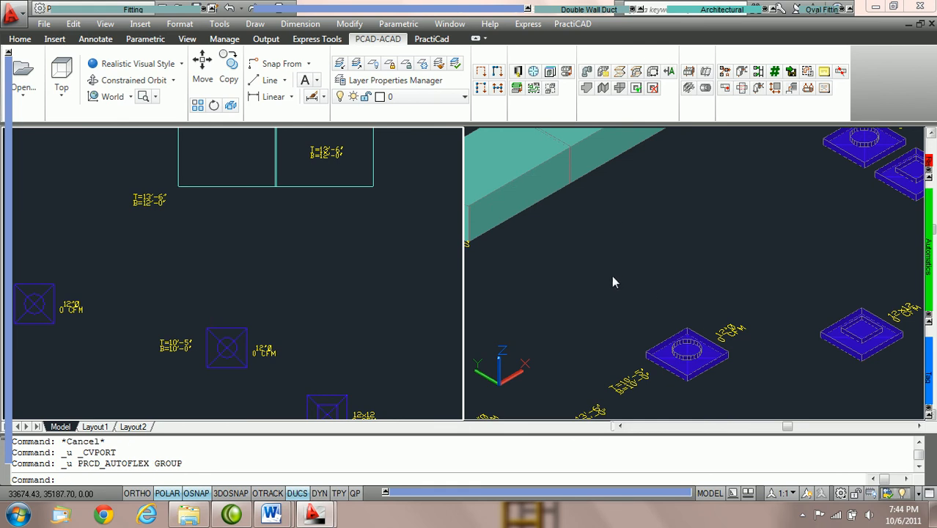
Step: Run Auto Flex on the 12-inch diffuser and main duct section with the GRD-side End Cap on, using Rectangular End Cap
left_click(220, 346)
left_click(223, 187)
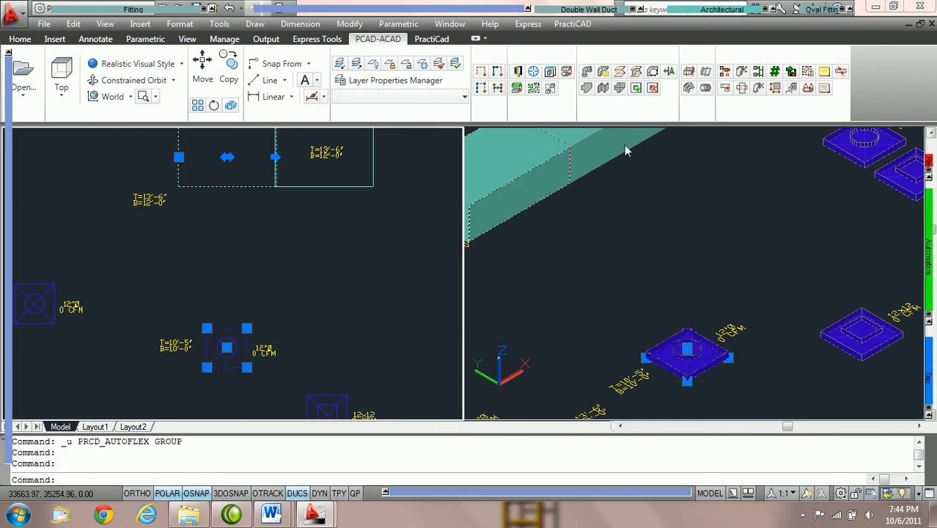
left_click(757, 74)
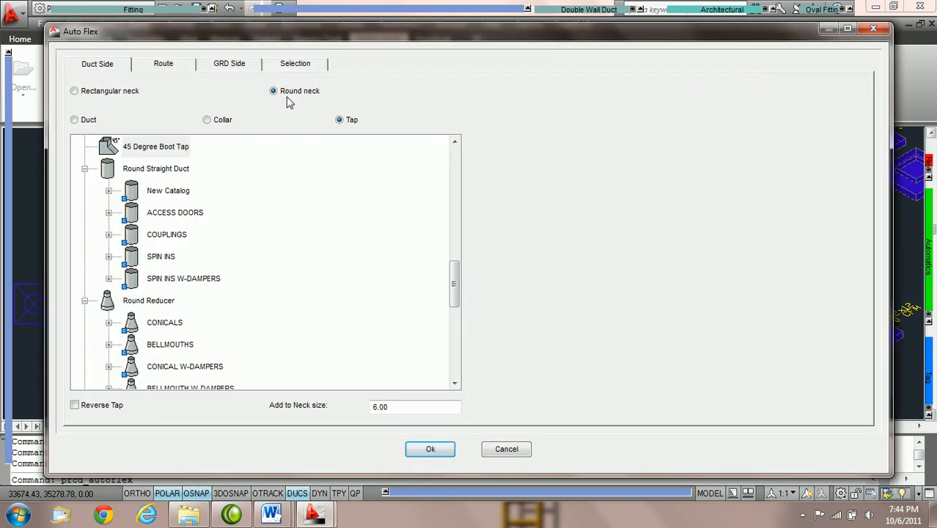
left_click(246, 68)
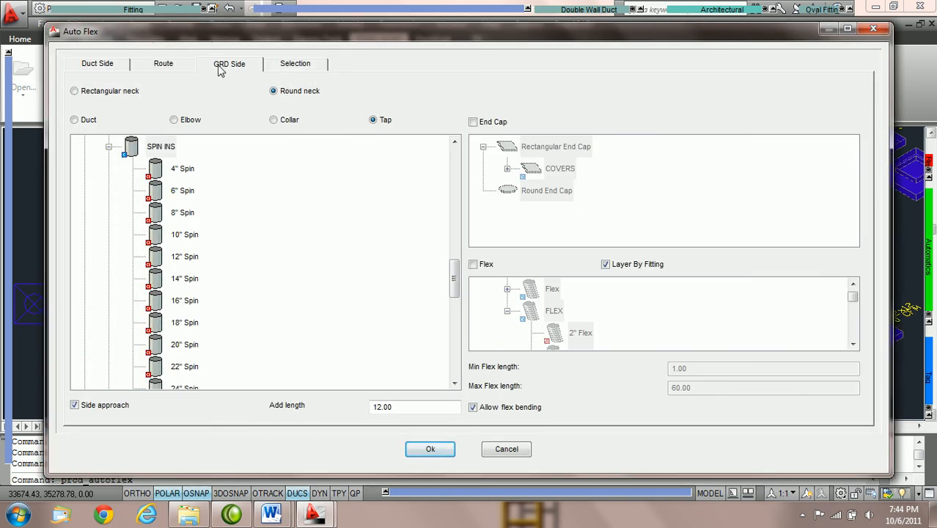
left_click(473, 122)
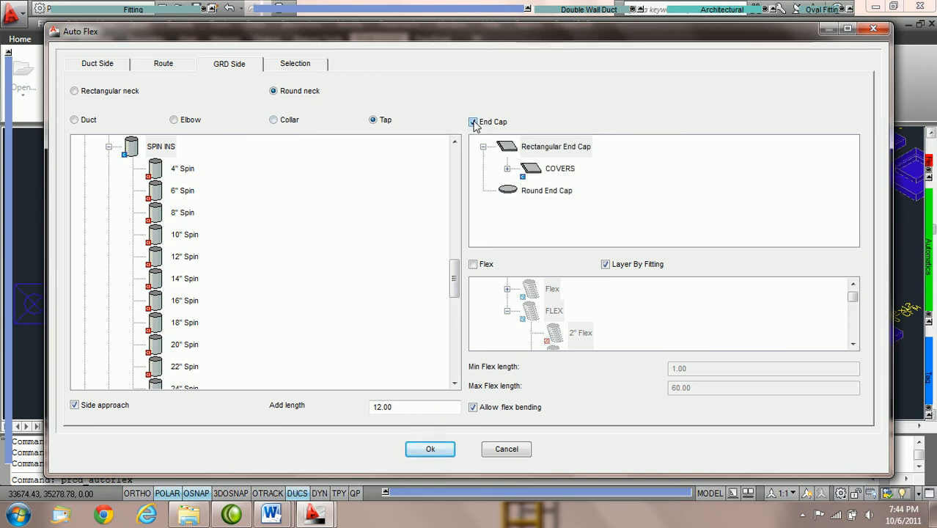
left_click(549, 150)
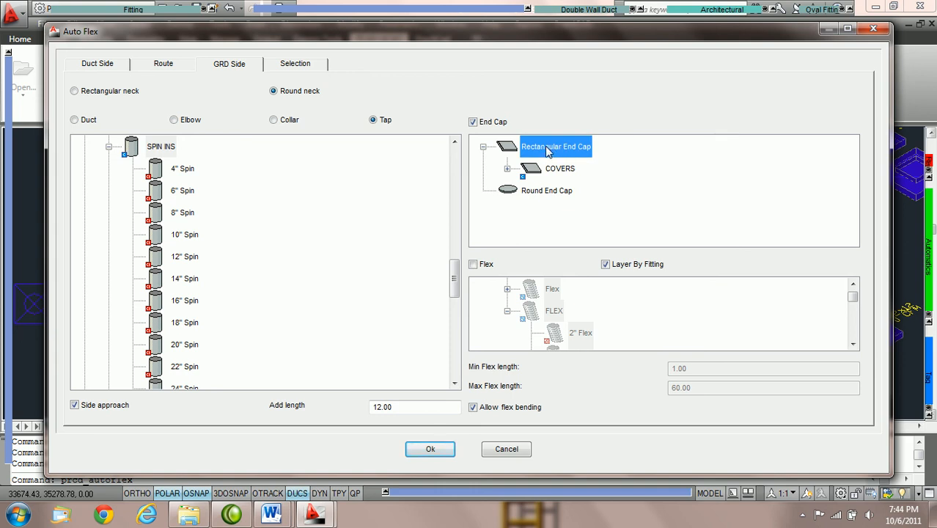
left_click(432, 452)
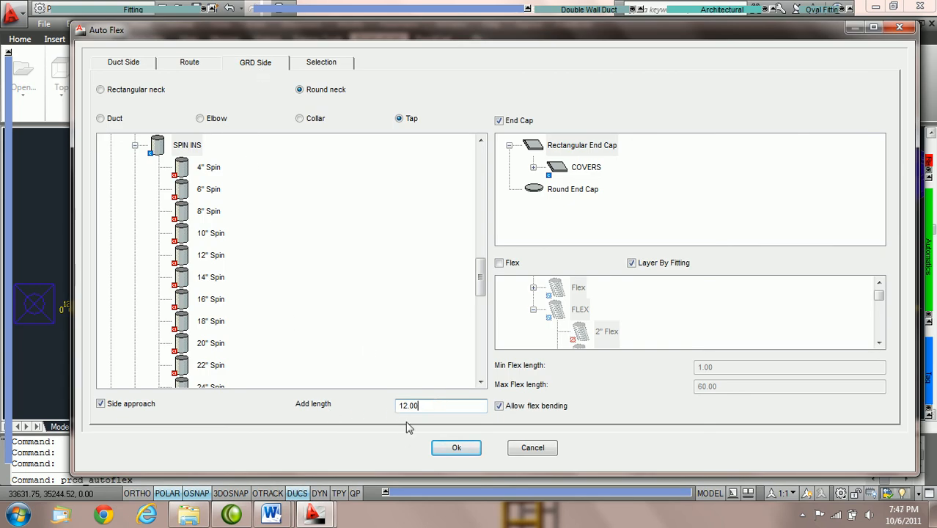
Step: Set the GRD-side Add length to 0, connect the diffuser with the capped tap, and examine the branch's end
left_click(433, 406)
left_click_drag(263, 33, 539, 41)
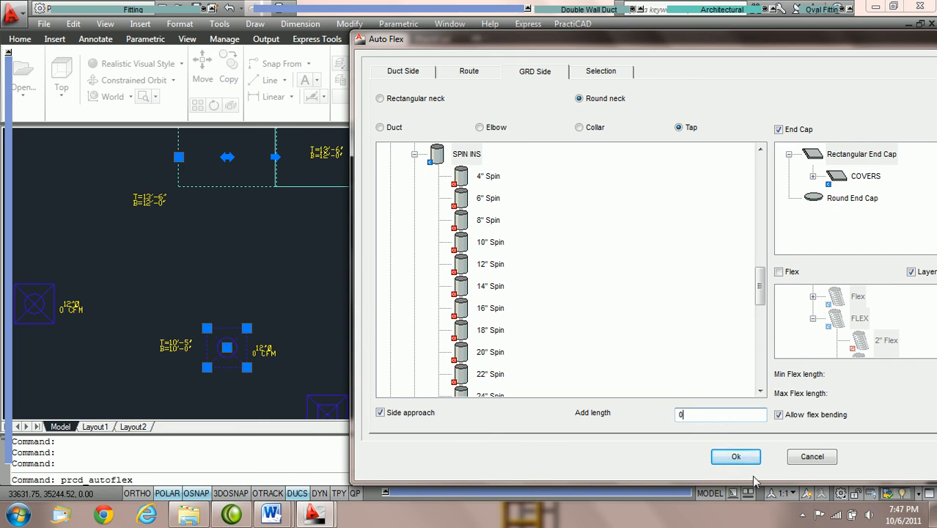
left_click(736, 457)
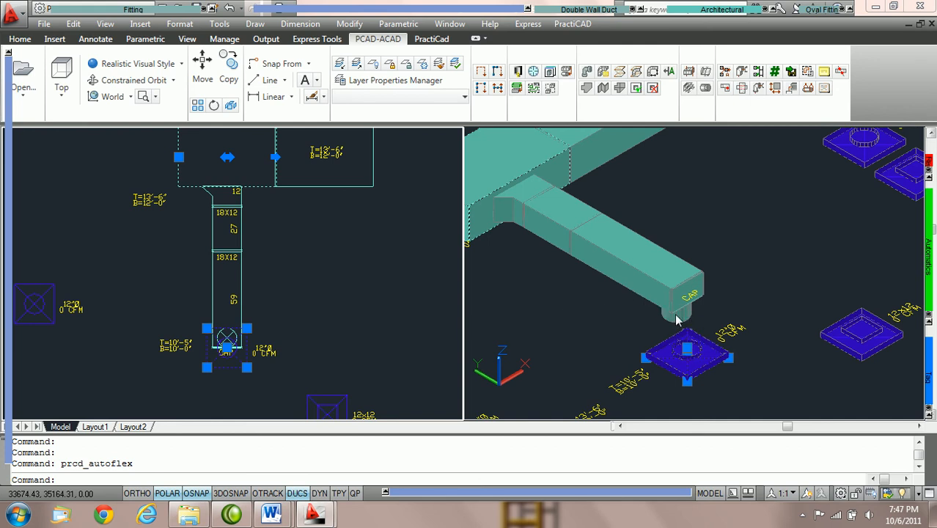
scroll(217, 351, "up", 4)
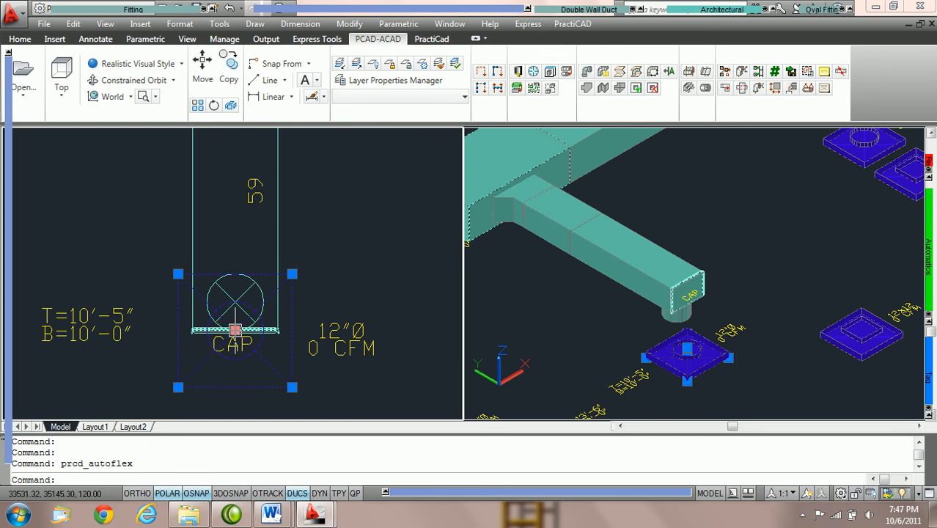
scroll(234, 331, "down", 4)
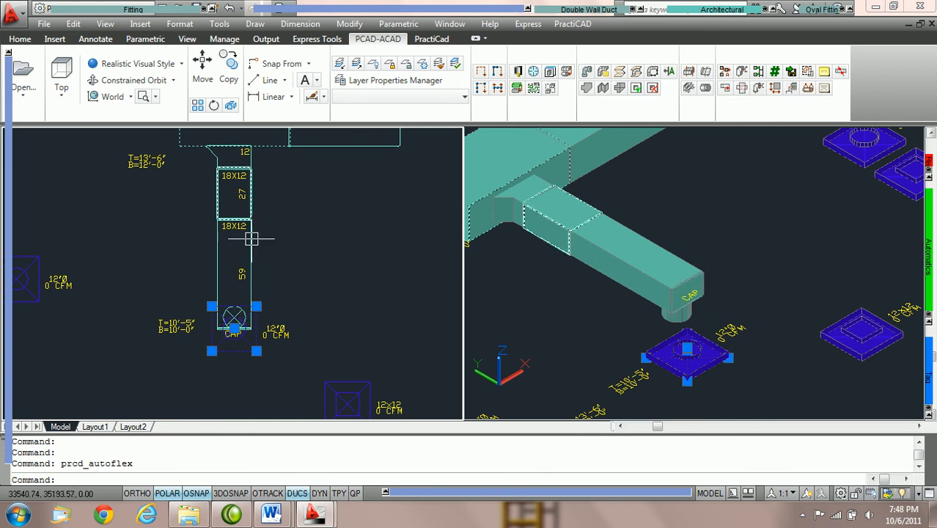
mouse_move(254, 192)
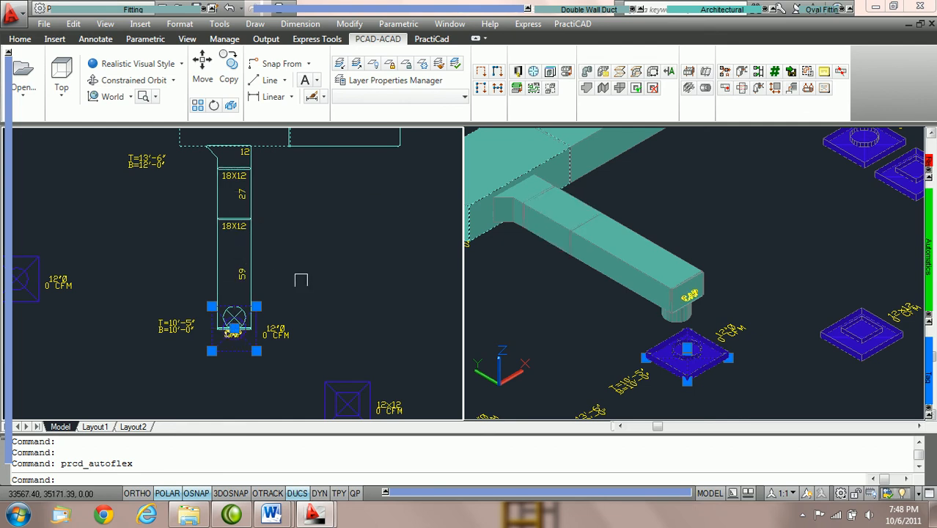
Step: Clear the selection and undo the diffuser connection made with zero Add length
key("Escape")
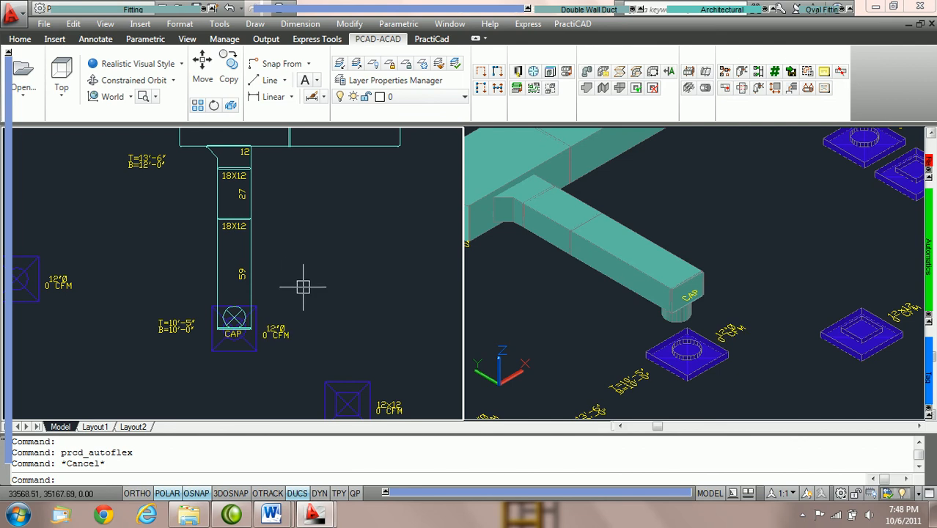
key("ctrl+z")
key("ctrl+z")
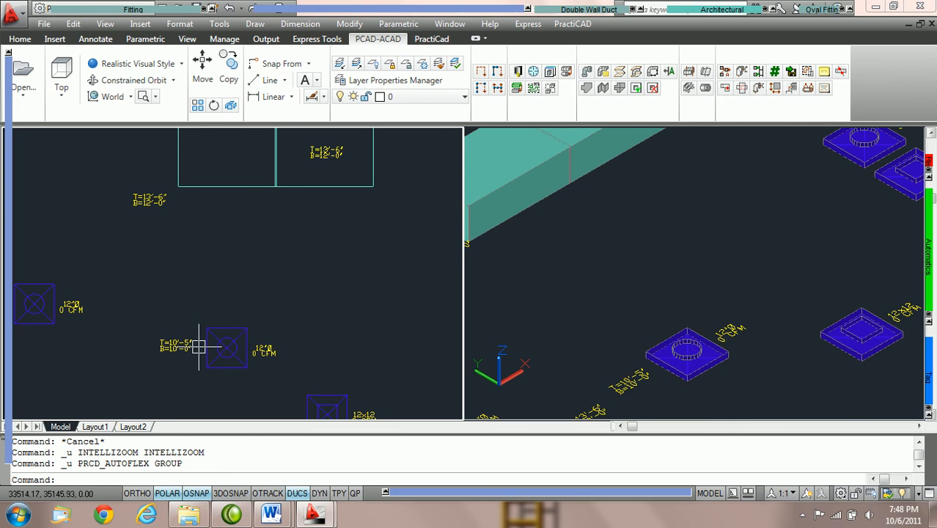
Step: Select the 12-inch diffuser and main duct section, set the GRD-side Add length to 12, and connect them with End Cap on
double_click(232, 346)
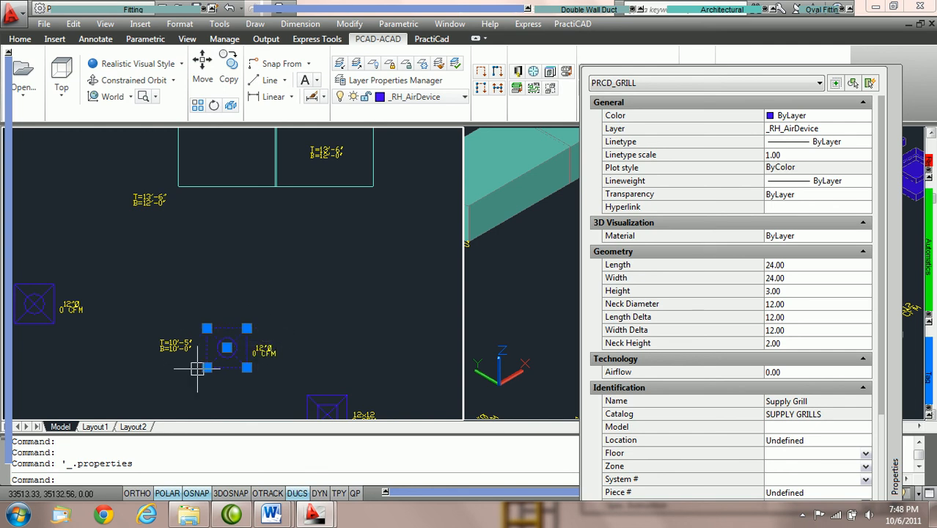
left_click(223, 182)
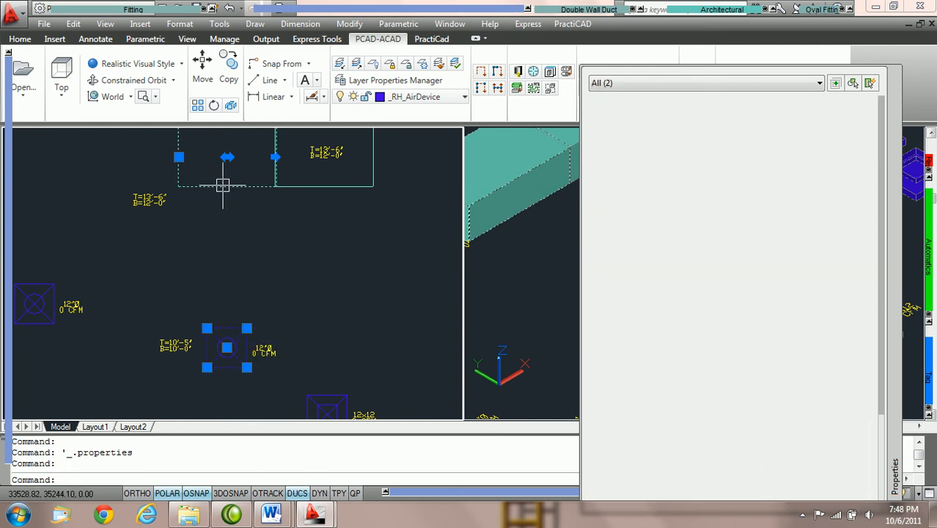
left_click(893, 77)
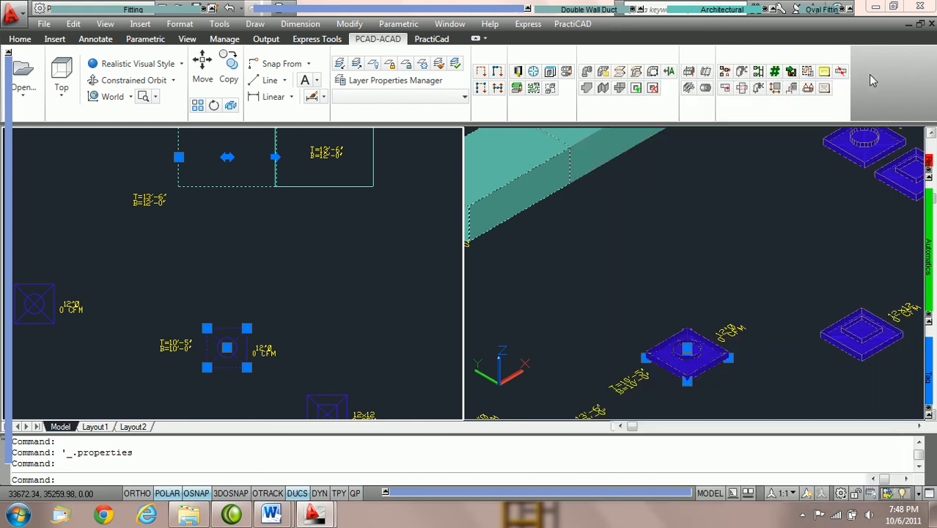
left_click(759, 73)
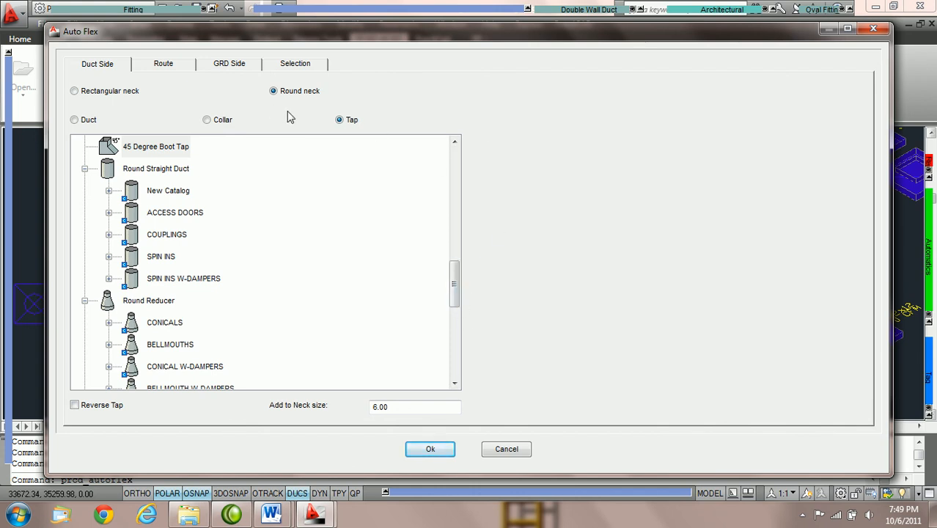
left_click(236, 64)
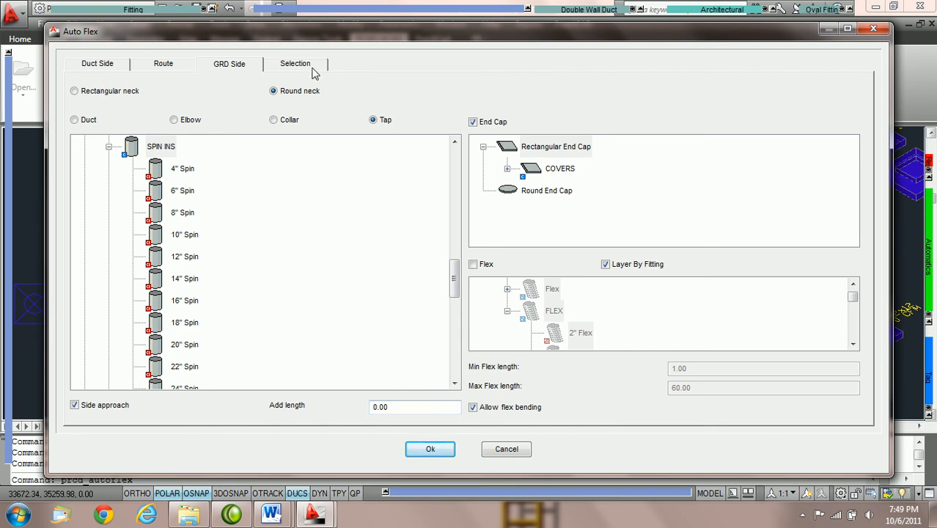
left_click_drag(424, 408, 366, 408)
type("12")
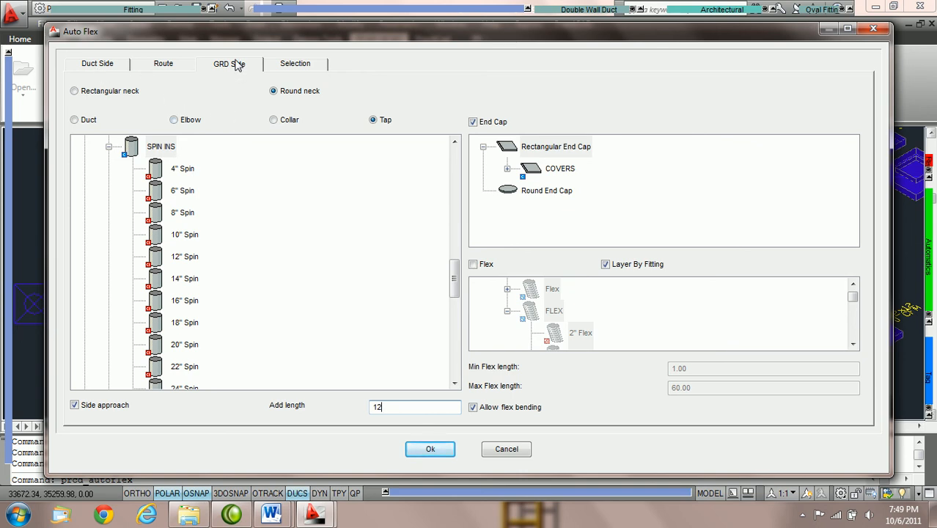
left_click(378, 408)
left_click(434, 451)
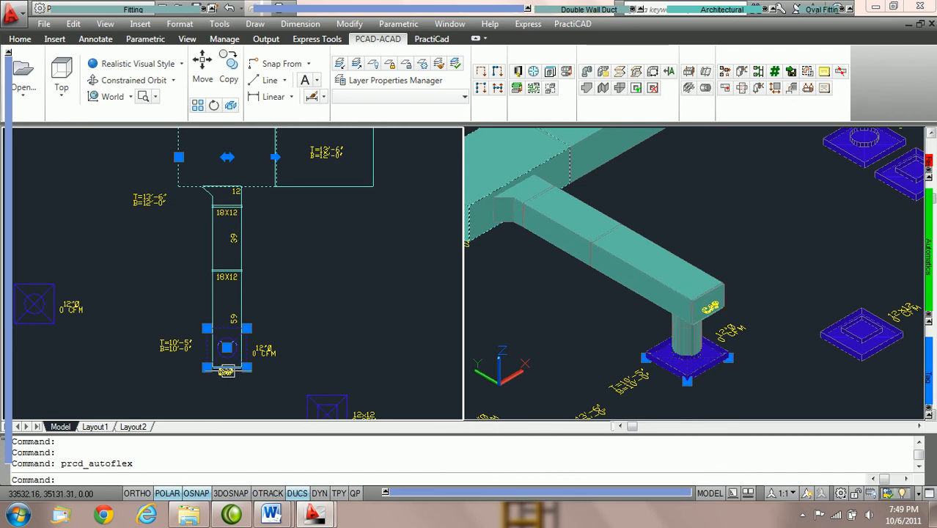
Step: Clear the selection and undo the capped diffuser connection made with the 12-inch Add length
key("Escape")
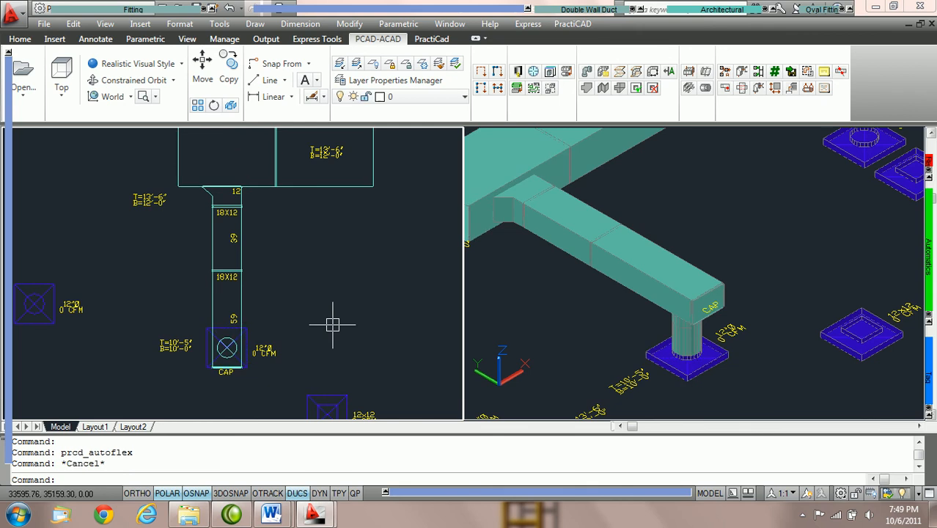
key("ctrl+z")
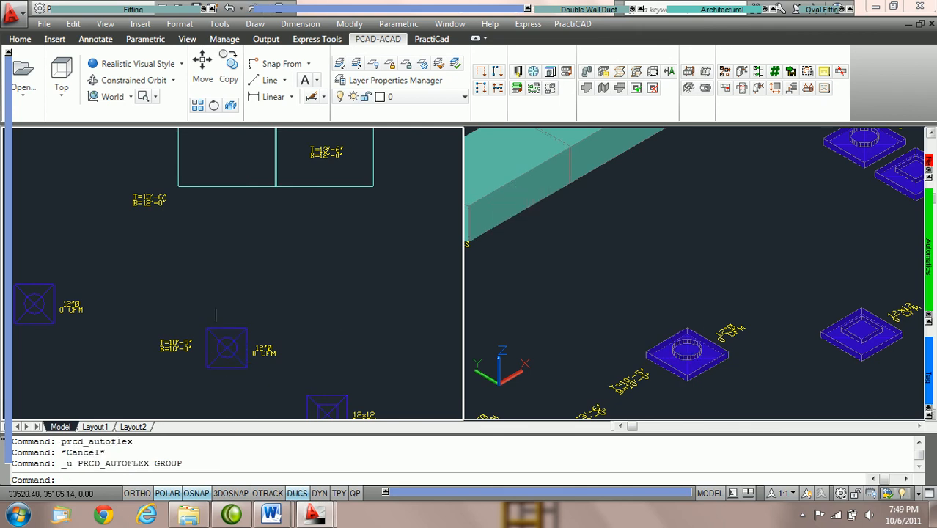
Step: Select the 12-inch diffuser and main duct section, set the GRD-side Add length to 24, and connect them with Auto Flex
left_click(217, 346)
left_click(236, 185)
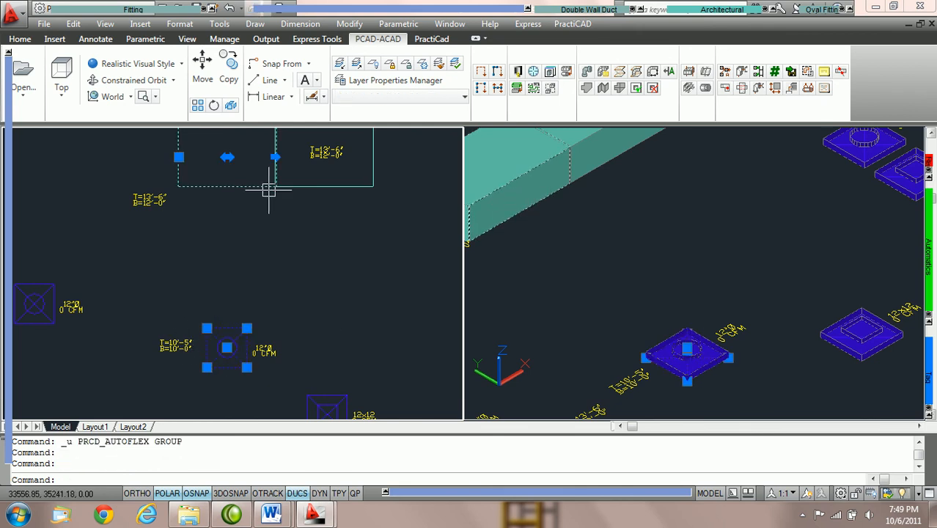
left_click(757, 71)
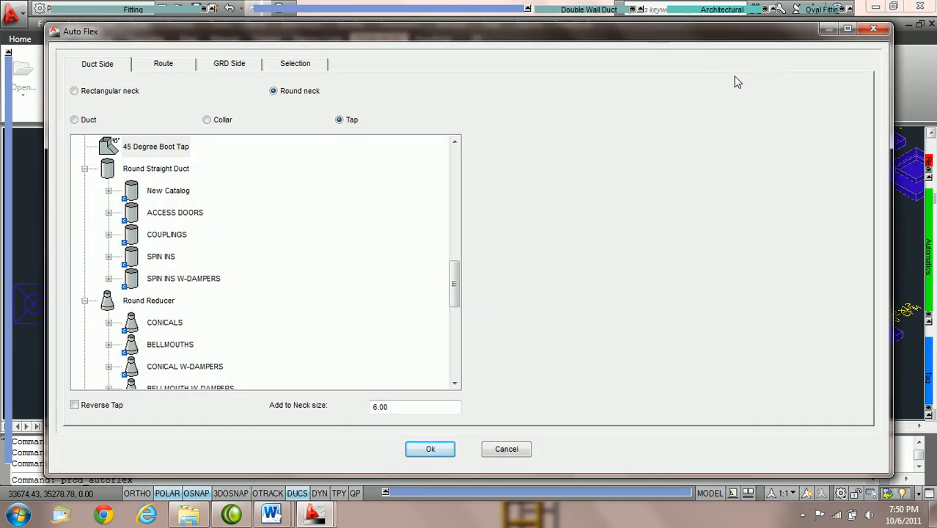
left_click(239, 66)
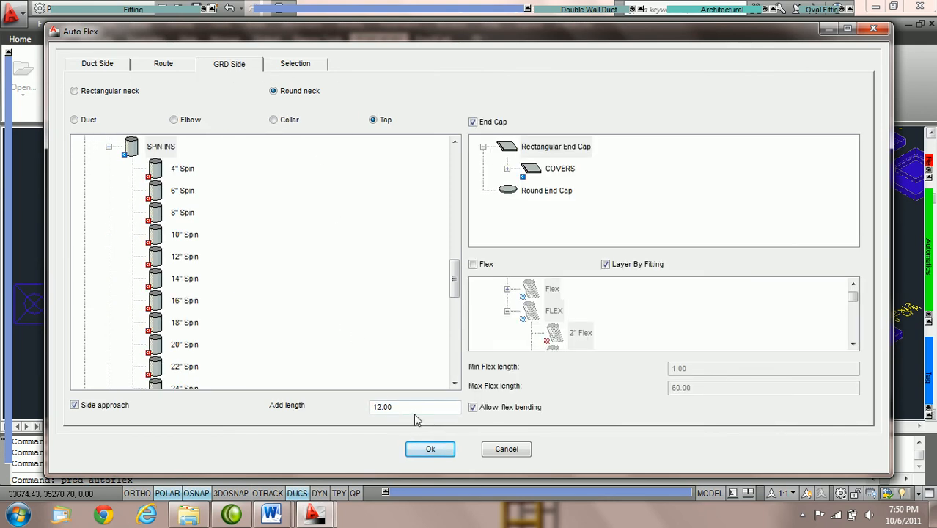
left_click_drag(402, 407, 333, 410)
type("24")
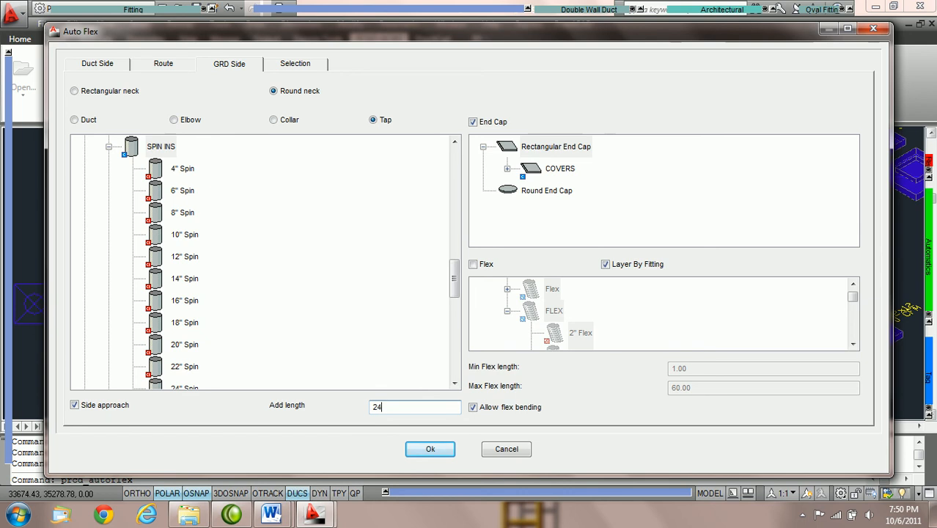
left_click(430, 449)
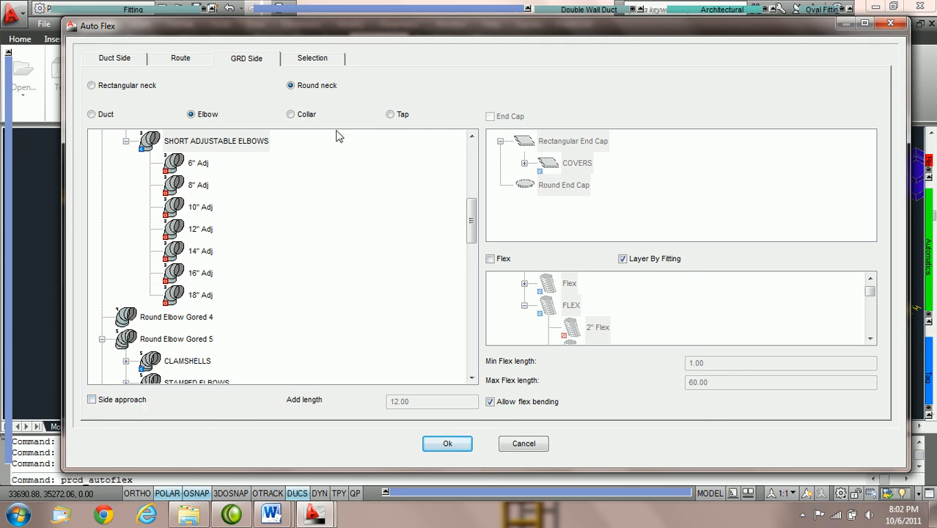
Step: Connect the 12-inch diffuser using GRD-side short adjustable elbows with Side approach off, and examine the angled branch
left_click_drag(254, 27, 561, 20)
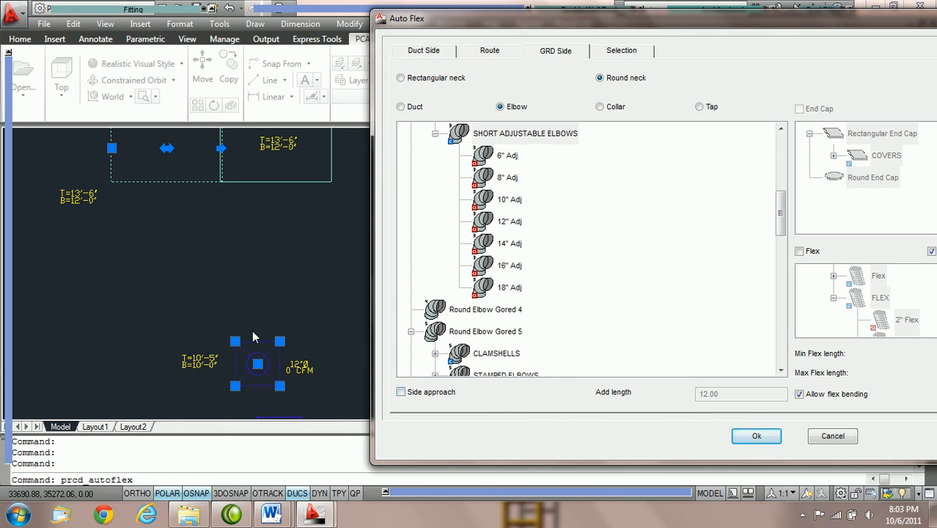
left_click(756, 436)
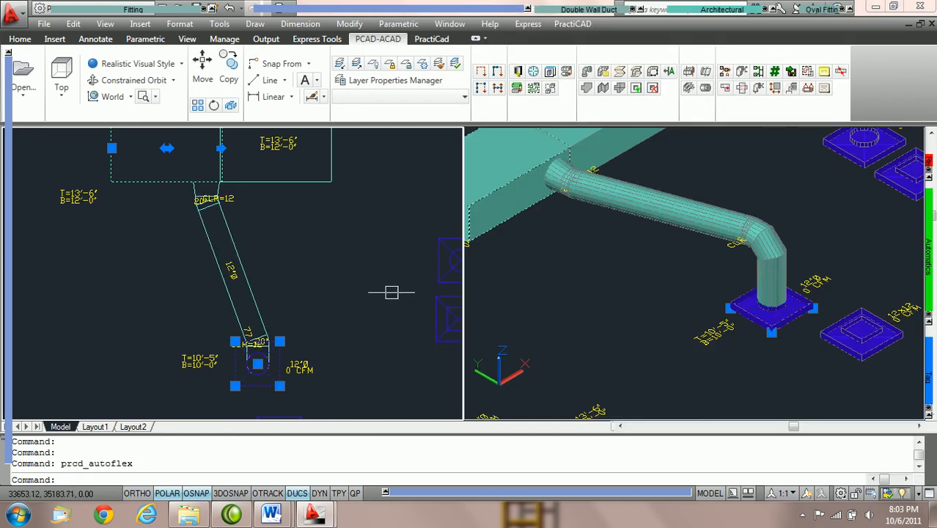
scroll(243, 237, "up", 2)
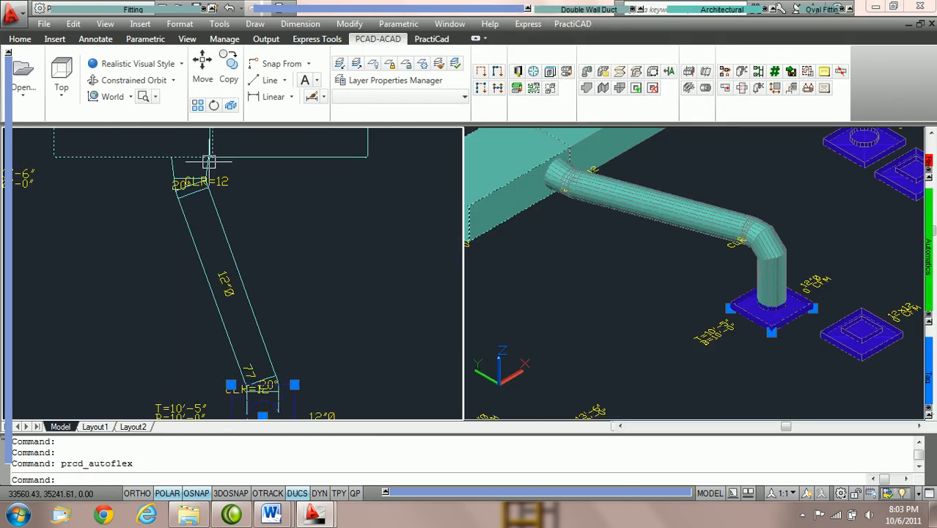
mouse_move(206, 167)
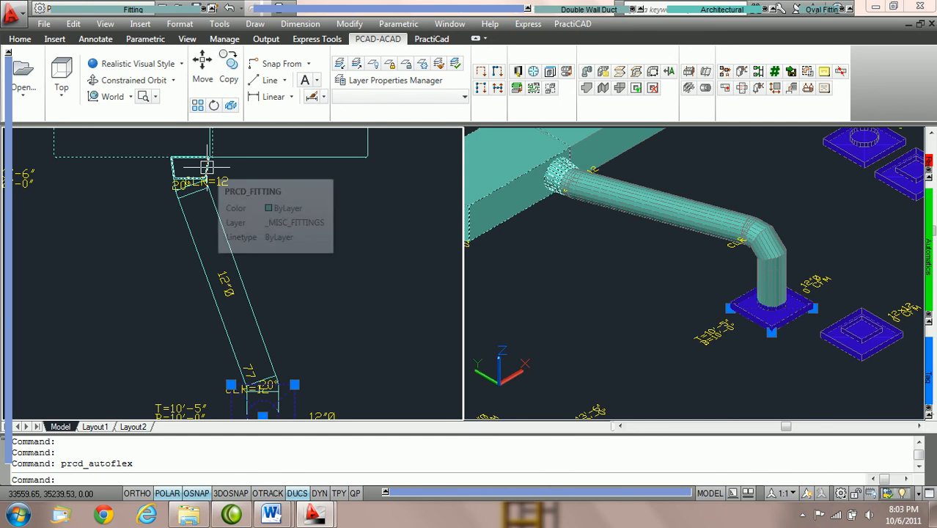
scroll(170, 185, "up", 3)
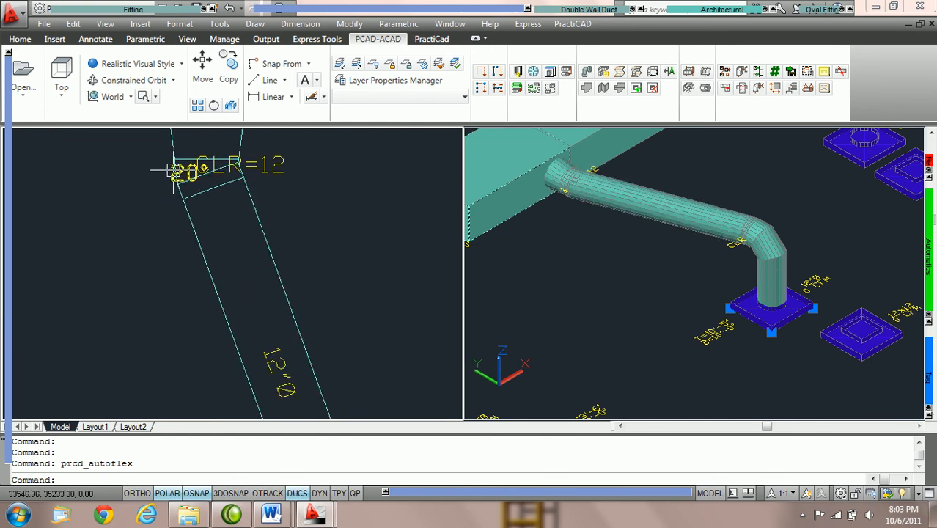
mouse_move(175, 170)
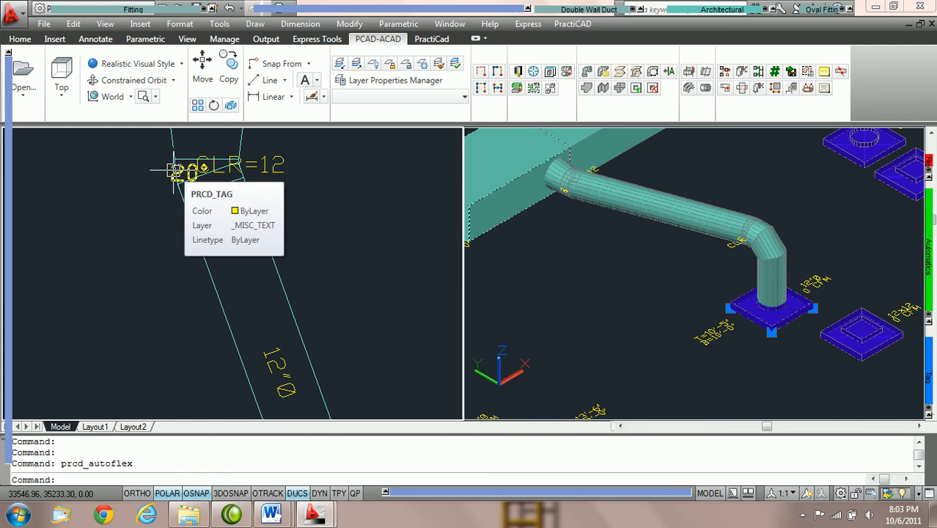
scroll(180, 179, "down", 2)
mouse_move(259, 259)
middle_mouse_down()
mouse_move(222, 179)
mouse_move(260, 249)
middle_mouse_up()
scroll(222, 179, "down", 2)
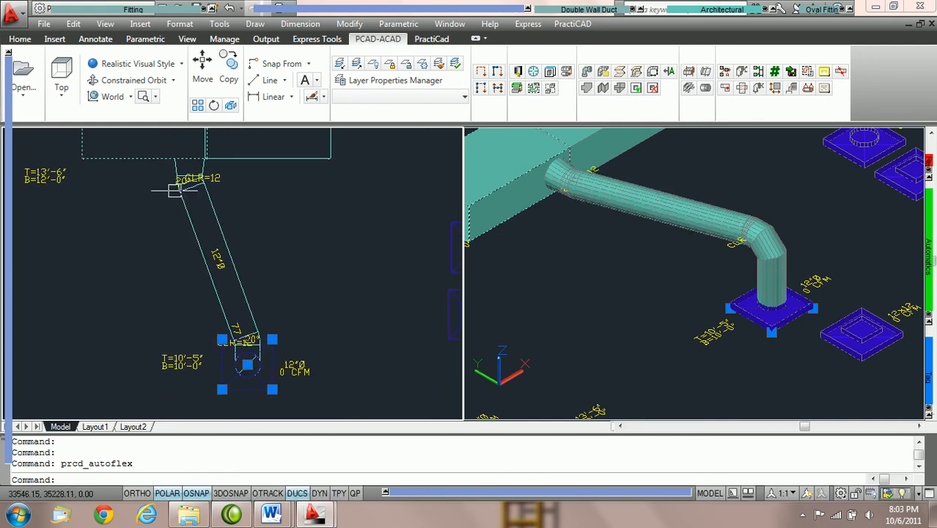
left_click(244, 284)
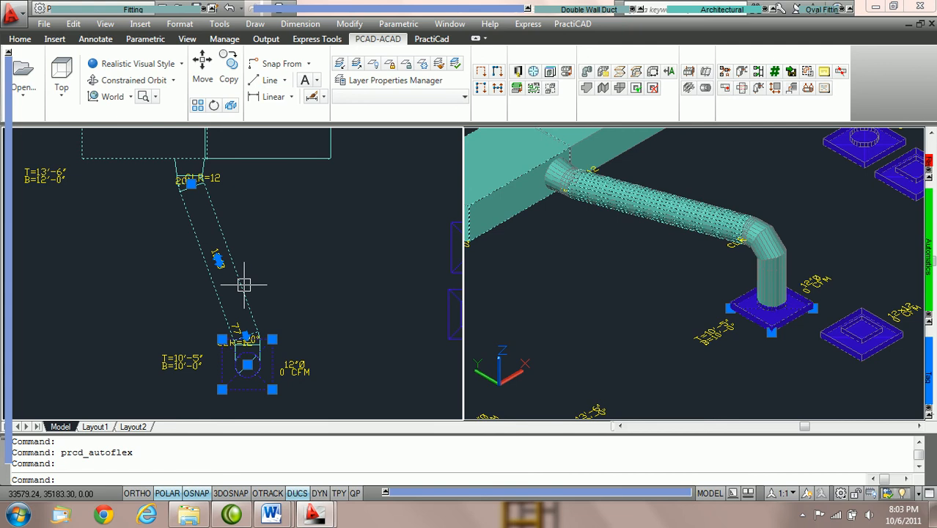
Step: Clear the selection and undo the angled elbow connection to the diffuser
key("Escape")
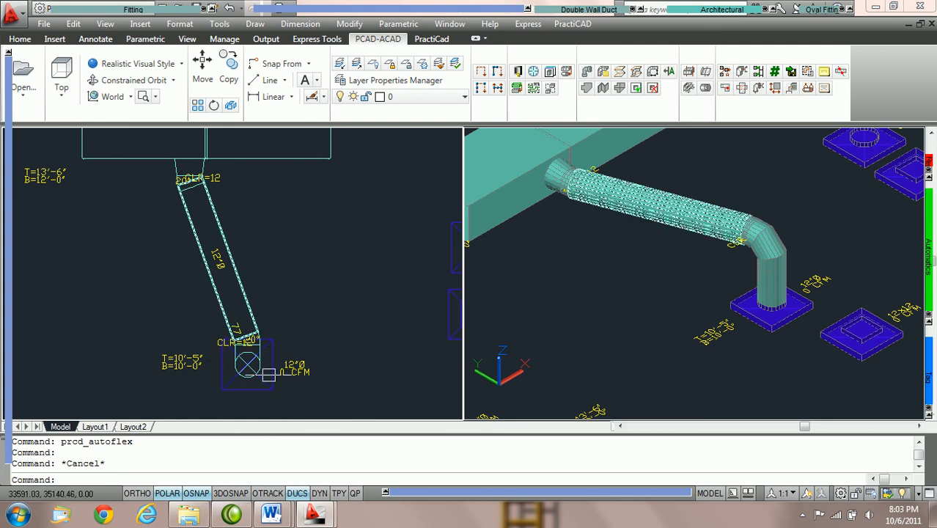
key("ctrl+z")
key("ctrl+z")
key("ctrl+z")
key("ctrl+z")
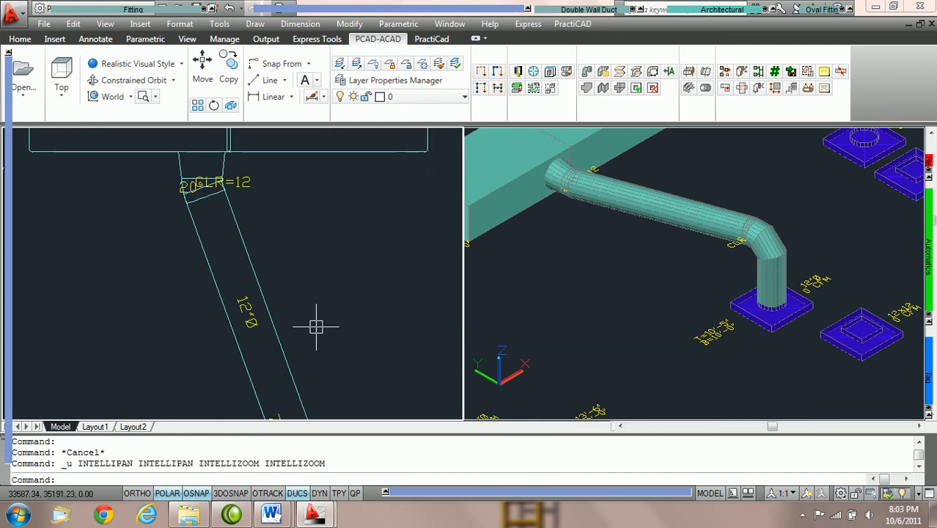
Step: Reselect the 12-inch diffuser and main duct section, turn on GRD-side Side approach, and connect them with short adjustable elbows
left_click(260, 369)
left_click(188, 182)
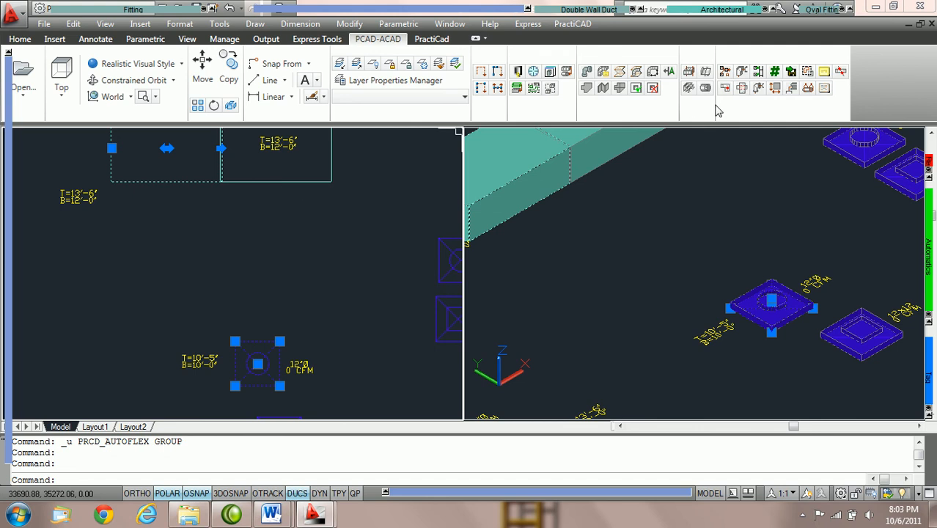
left_click(759, 71)
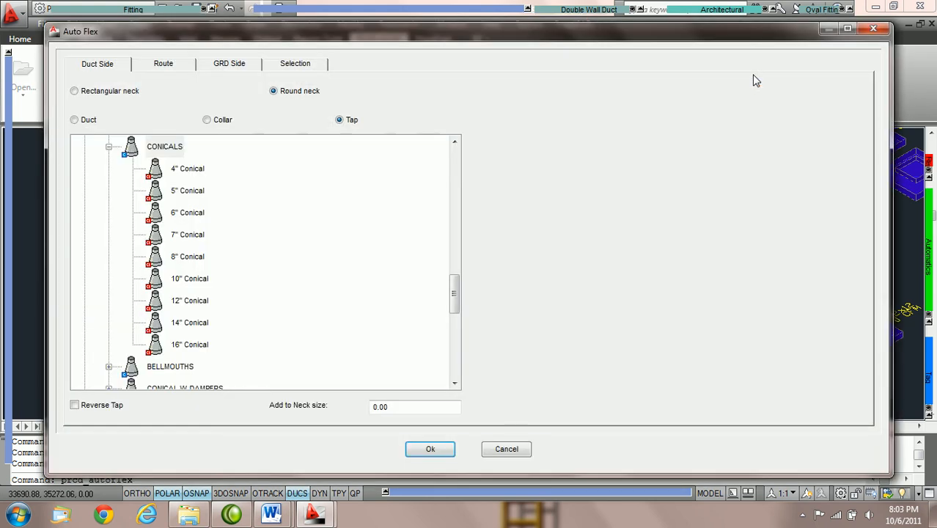
left_click(235, 67)
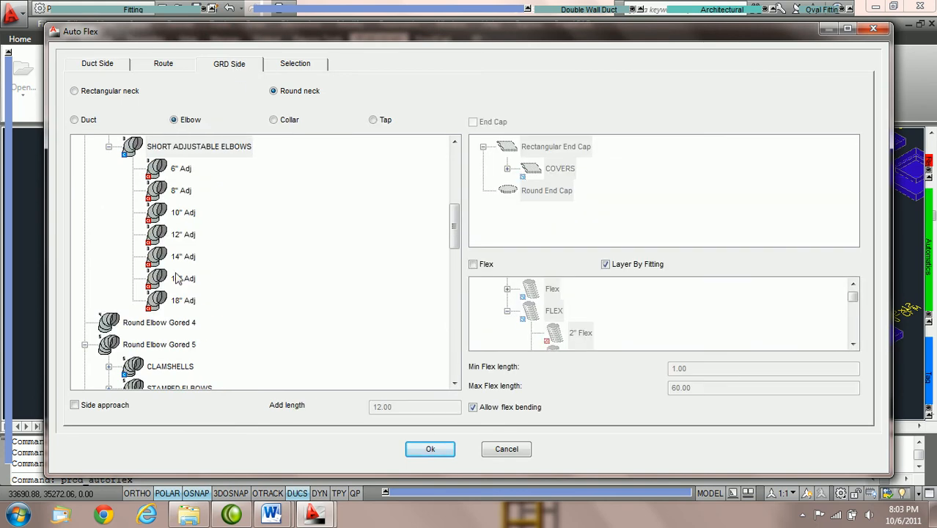
left_click(74, 404)
left_click(429, 450)
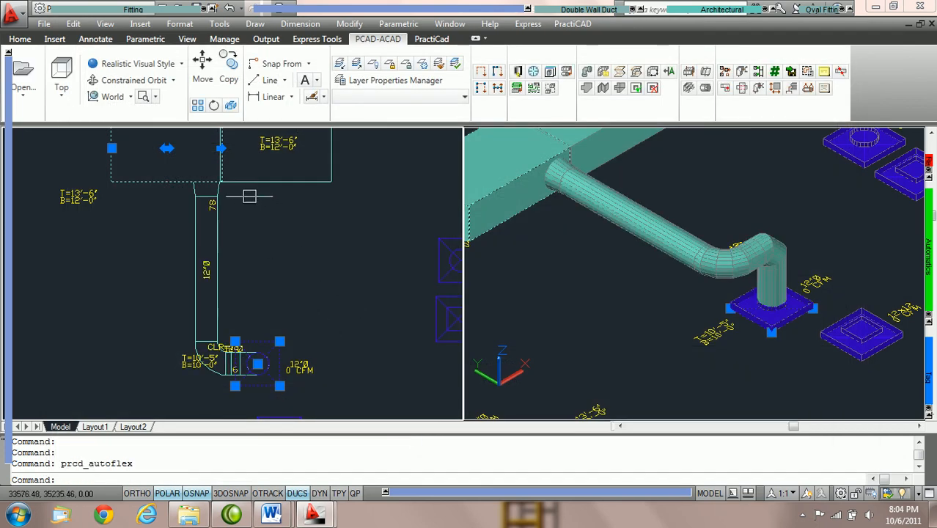
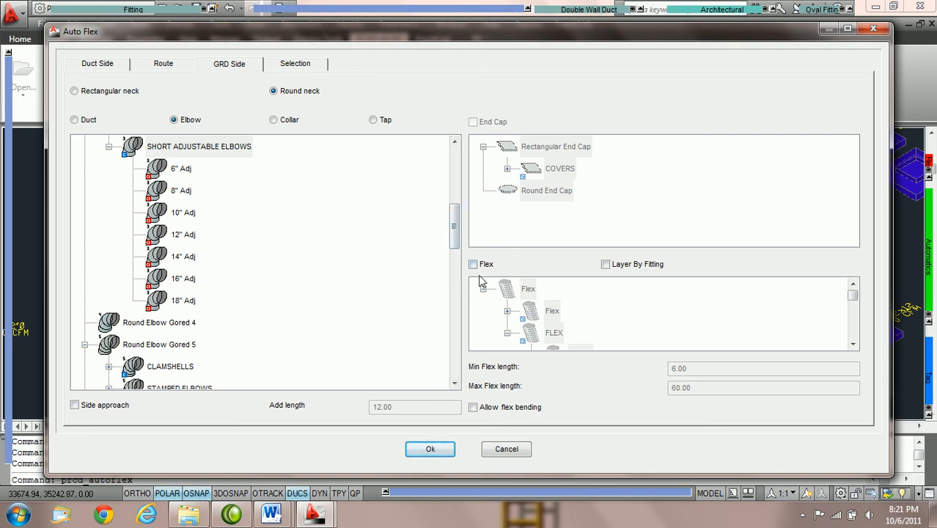
Step: Connect the lowered 12-inch diffuser to the main duct with short adjustable elbows, leaving Flex and Side approach off
mouse_move(442, 33)
left_mouse_down()
mouse_move(614, 43)
mouse_move(742, 32)
left_mouse_up()
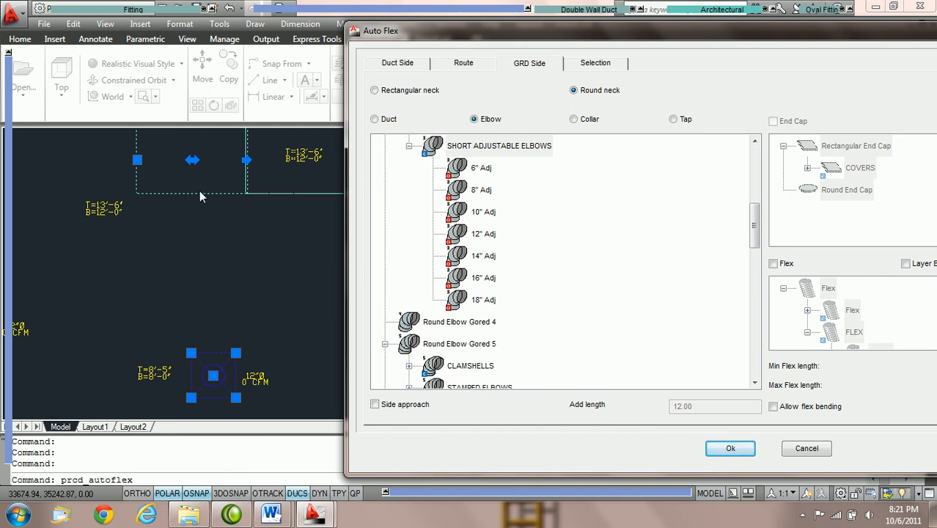
left_click(773, 264)
left_click(730, 448)
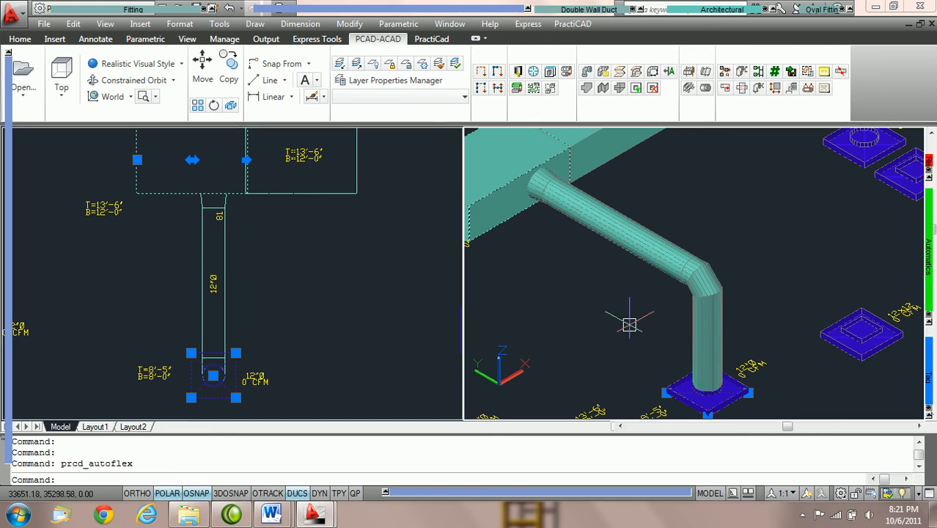
Step: Clear the selection and undo the diffuser connection made without flex
key("Escape")
key("ctrl+z")
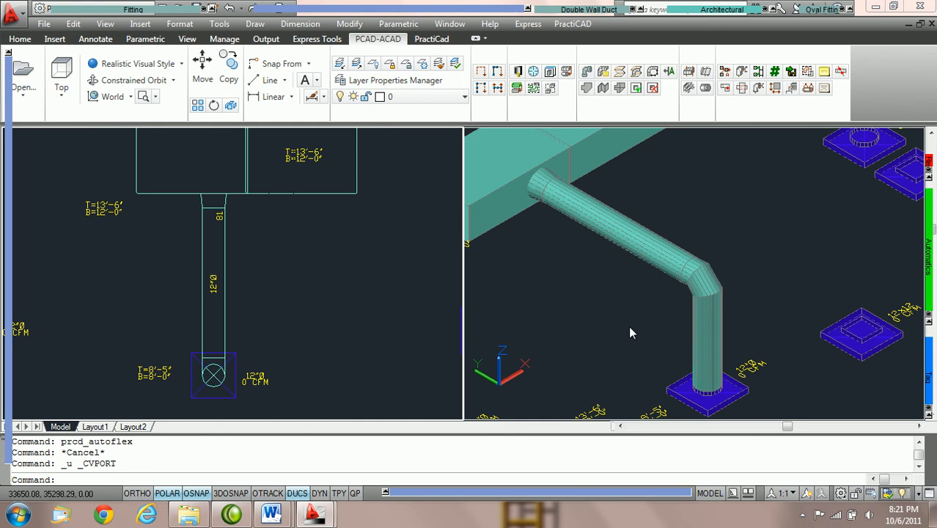
key("ctrl+z")
left_click(663, 344)
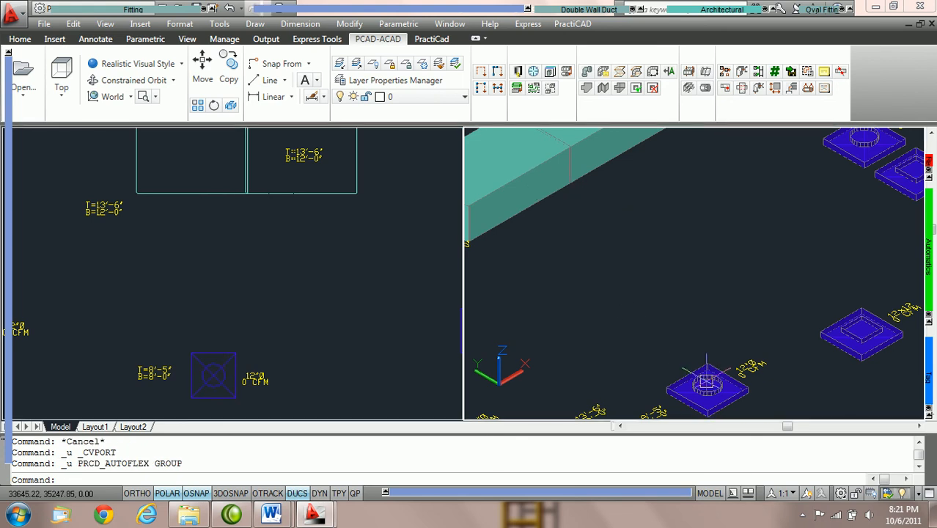
Step: Select the main duct section and 12-inch diffuser, and enable GRD-side Flex in Auto Flex with the FLEX catalog
left_click(535, 208)
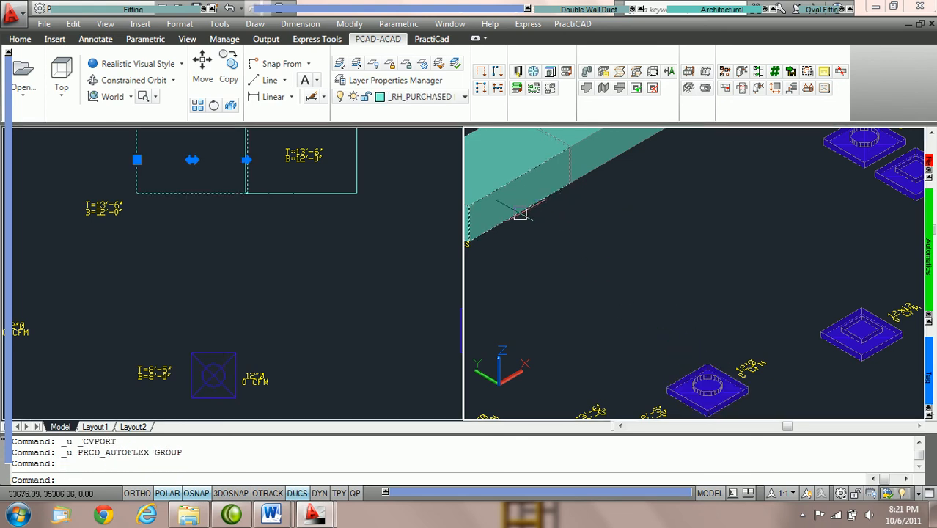
left_click(219, 357)
left_click(224, 354)
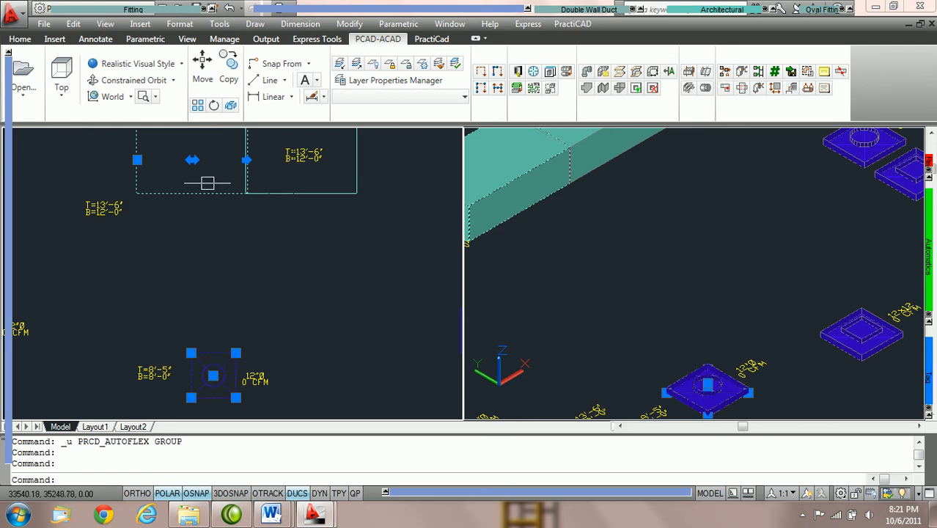
left_click(757, 72)
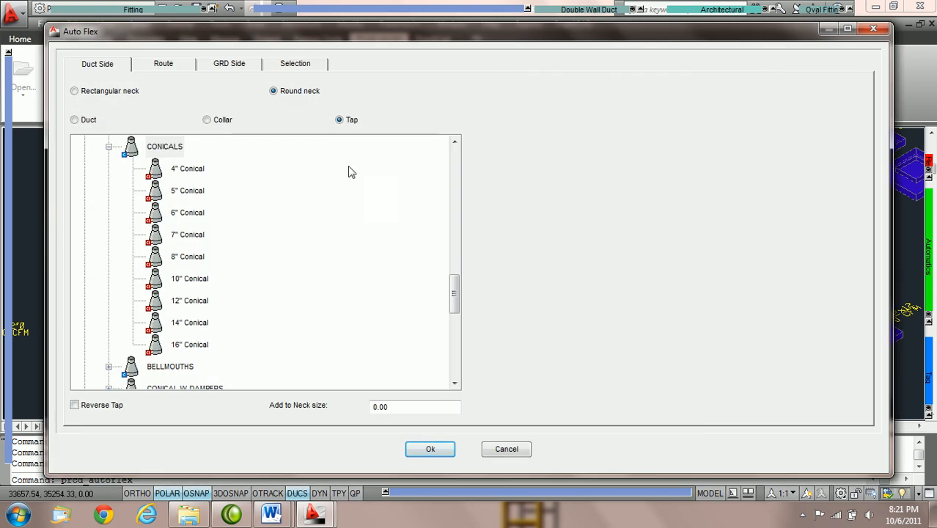
left_click(230, 65)
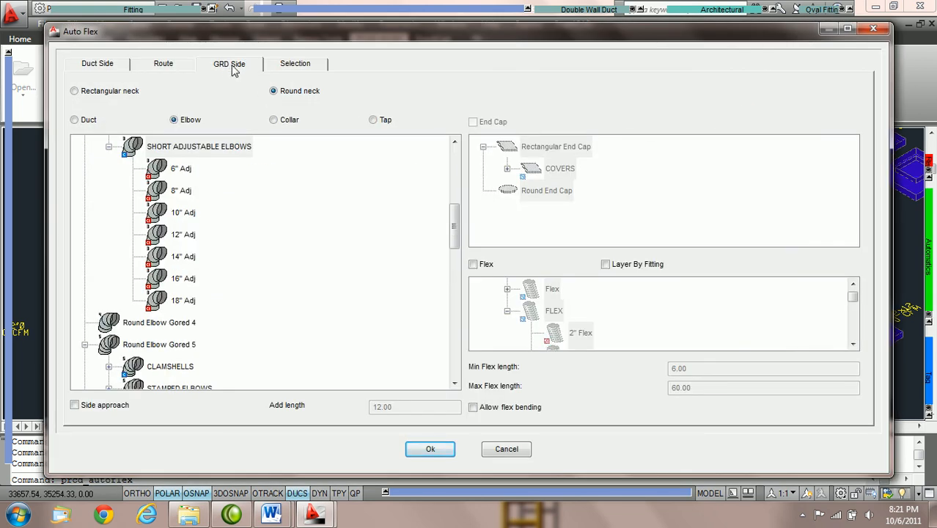
left_click(473, 264)
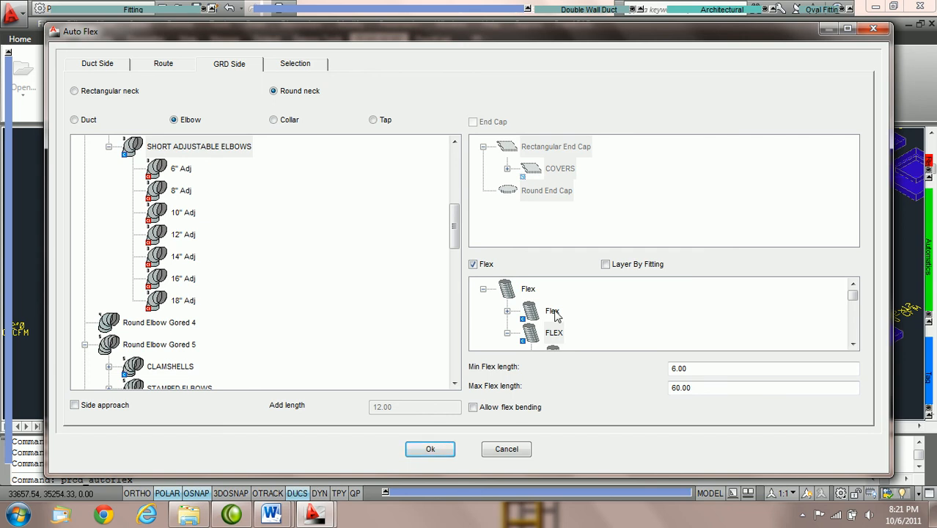
left_click(554, 334)
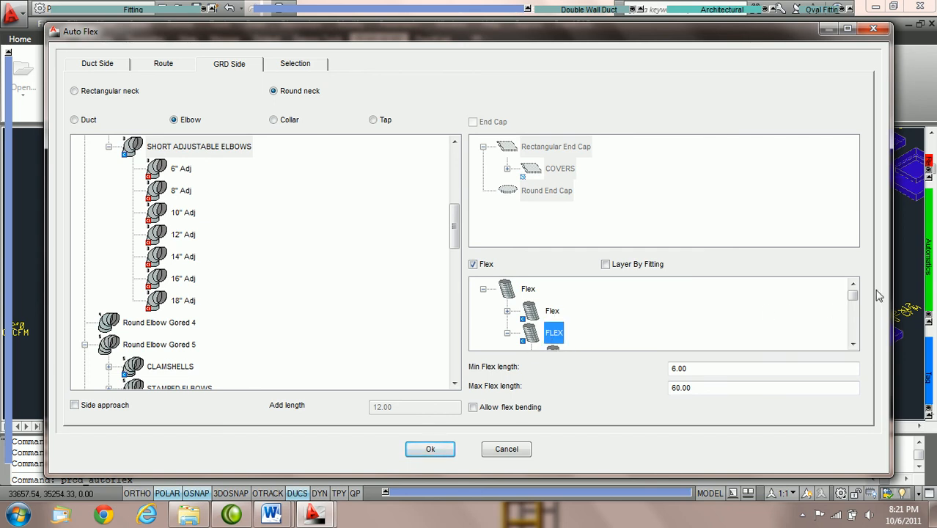
mouse_move(854, 298)
left_mouse_down()
mouse_move(854, 345)
mouse_move(853, 292)
left_mouse_up()
Step: Set the Max Flex length to 36, connect the diffuser to the duct, and examine the vertical flex piece above it
left_click(702, 368)
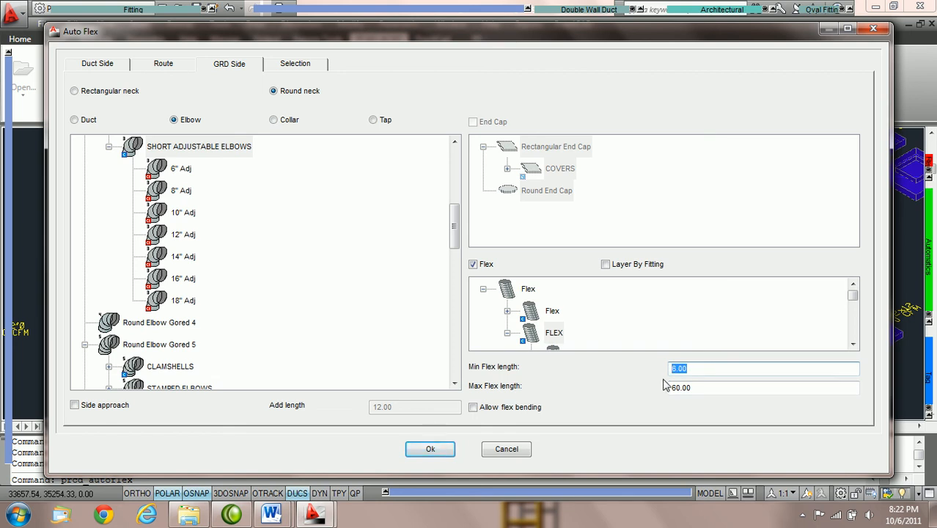
left_click(709, 387)
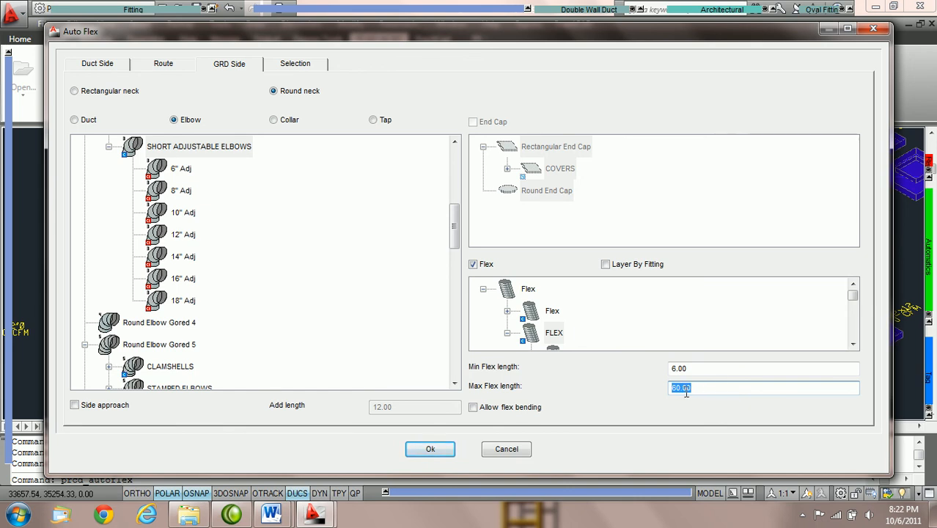
type("36")
left_click(429, 448)
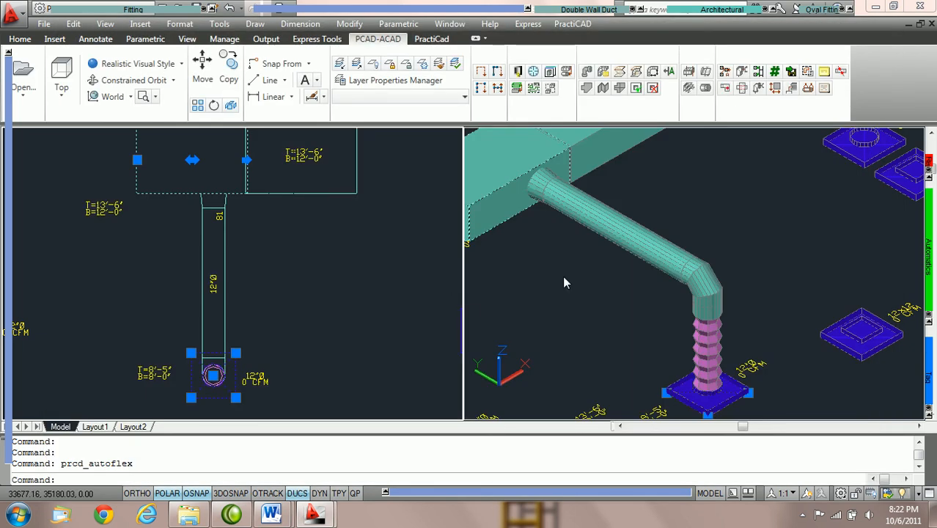
left_click(730, 288)
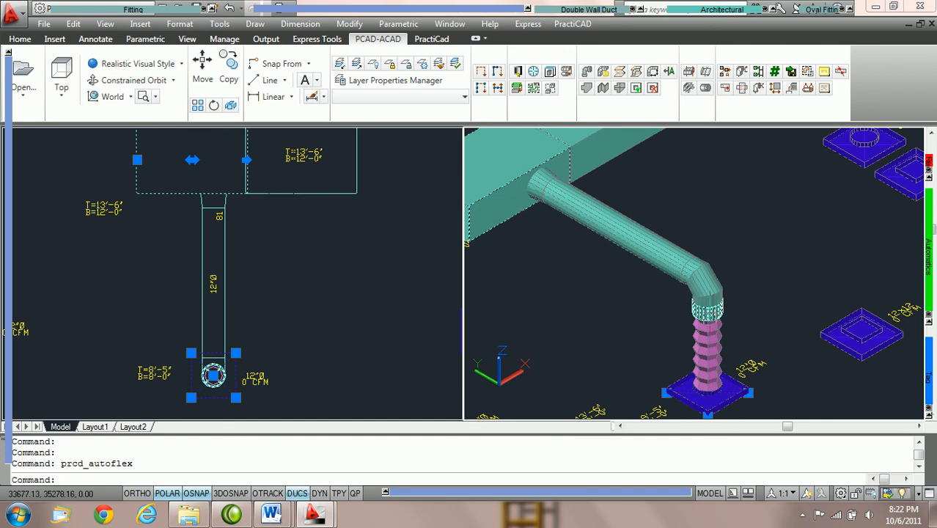
scroll(710, 318, "up", 2)
middle_click_drag(709, 318, 671, 274)
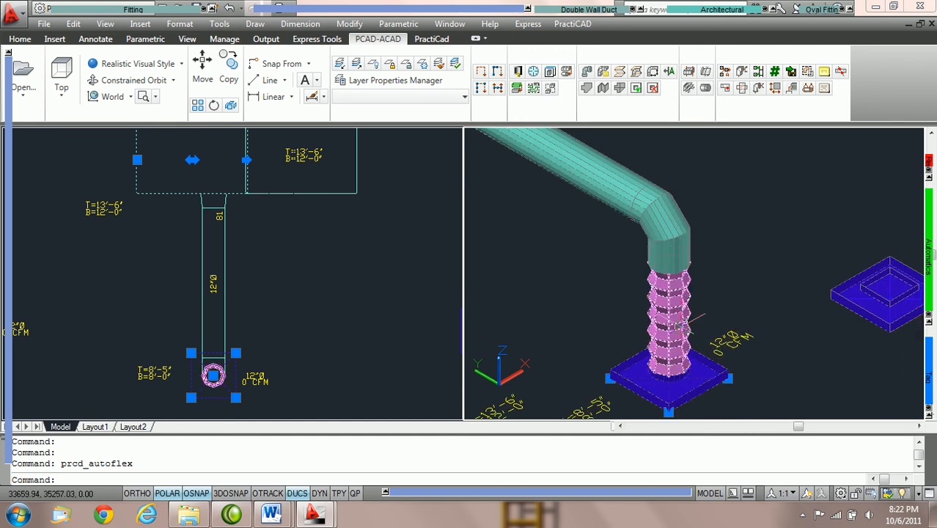
Step: Check the length of the vertical flex piece in its properties and inspect the elbow above it
key("ctrl+1")
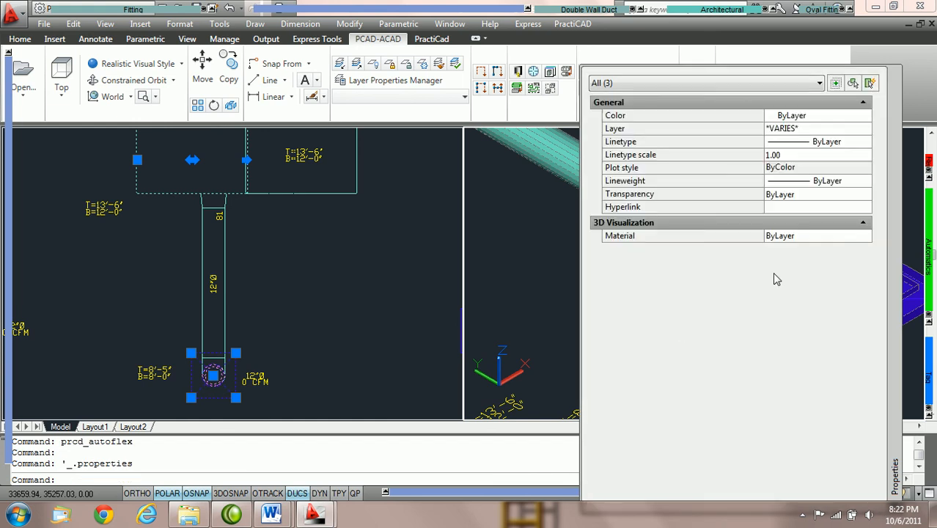
left_click(541, 290)
key("Escape")
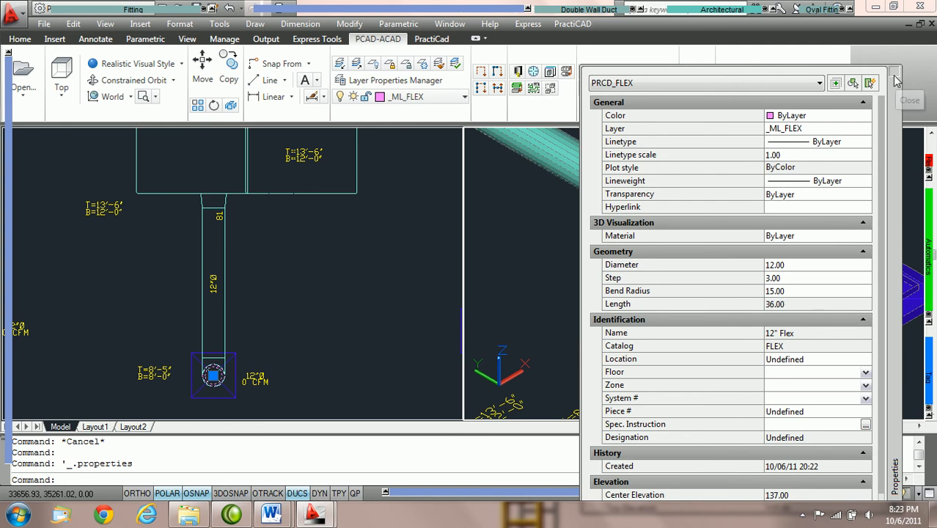
left_click(895, 76)
key("Escape")
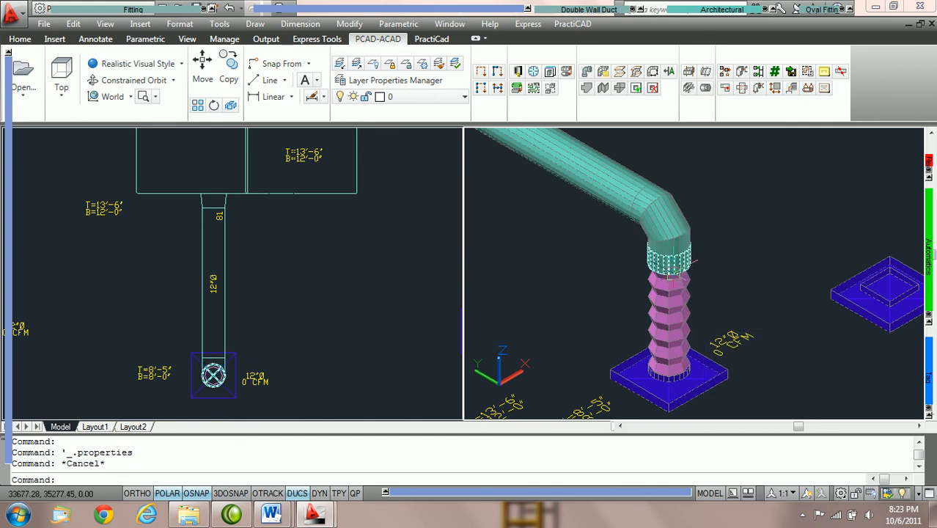
mouse_move(671, 229)
mouse_move(679, 265)
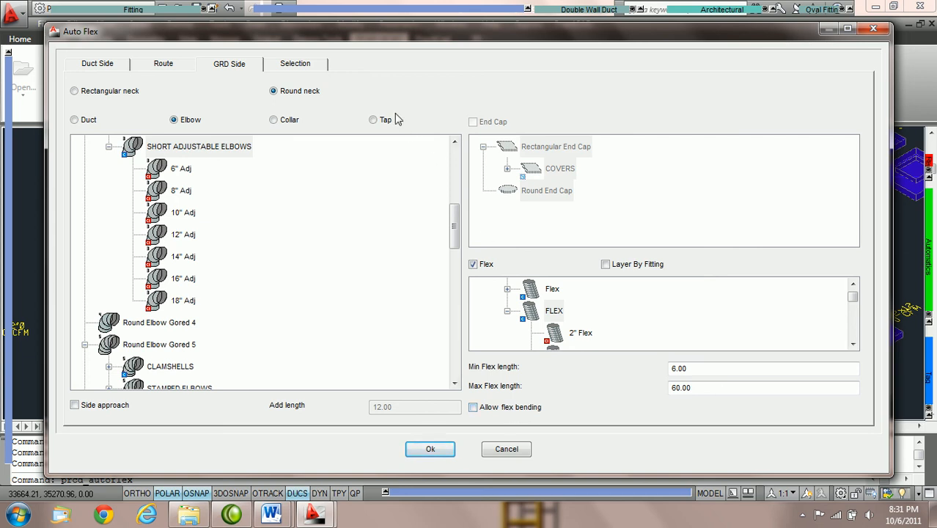
Step: Review the Auto Flex duct-side CONICALS tap settings and the straight-duct settings for a round route
left_click_drag(344, 29, 603, 38)
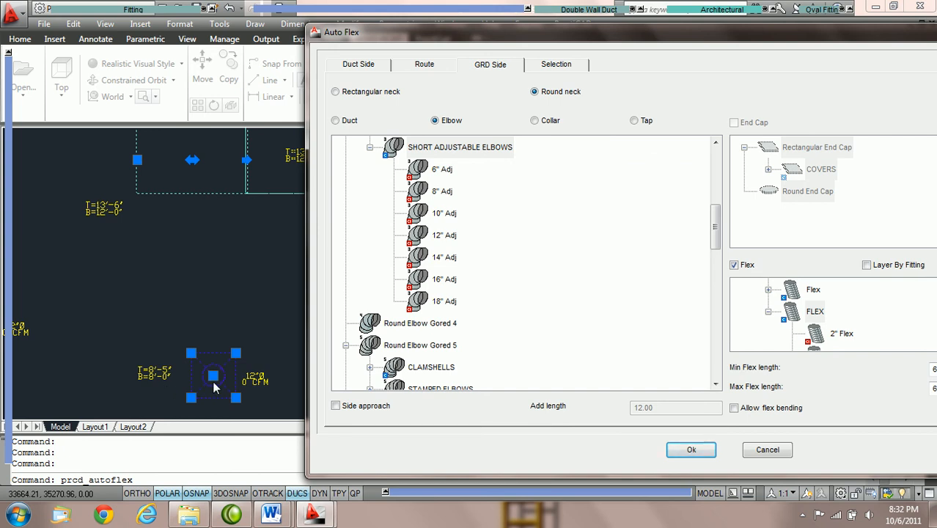
left_click_drag(559, 36, 342, 24)
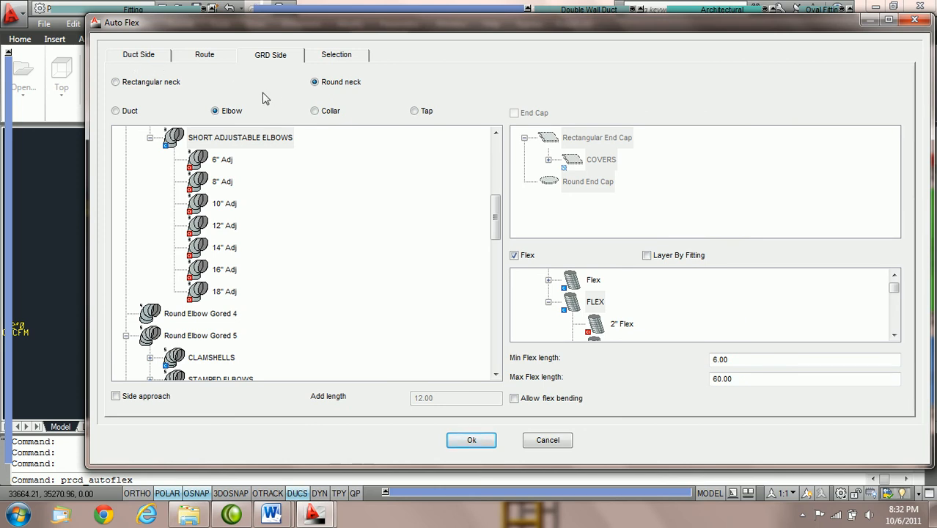
left_click(136, 58)
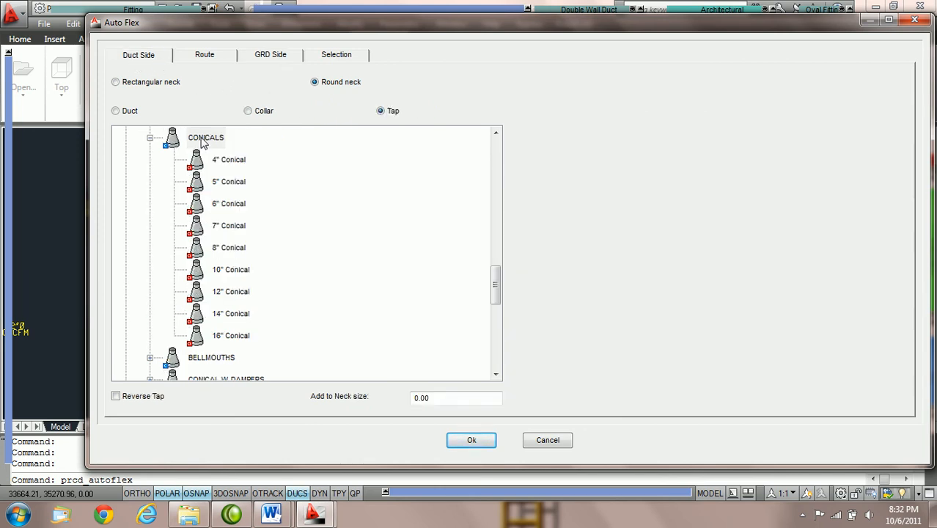
left_click(214, 58)
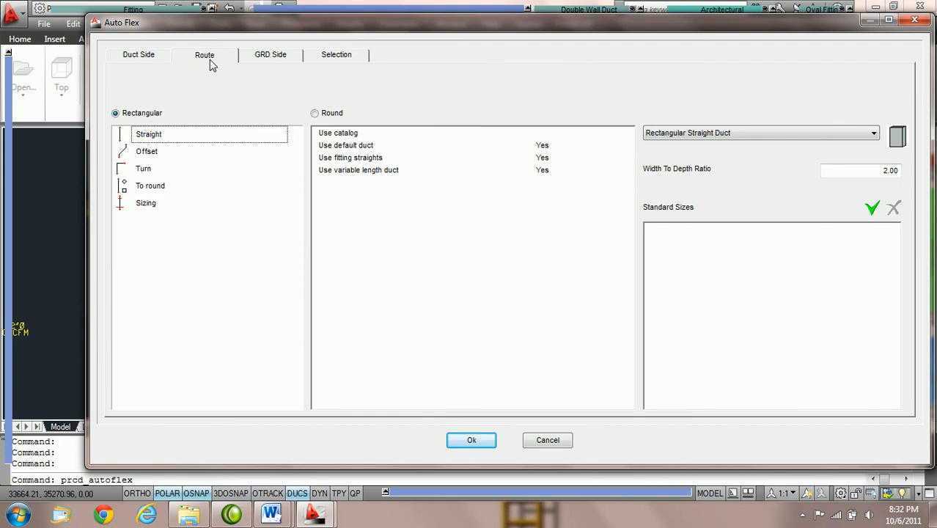
left_click(314, 114)
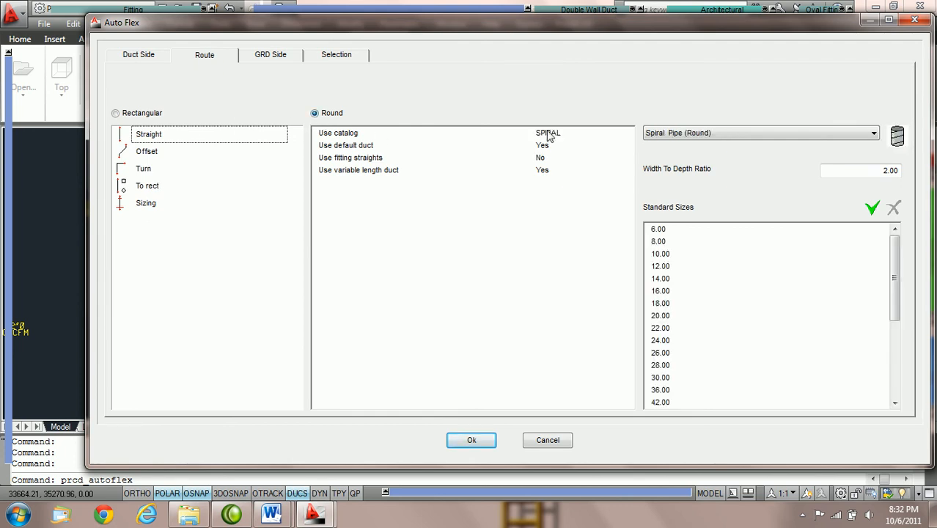
Step: Try connecting the diffuser to the main duct with Allow flex bending enabled on the GRD side, and undo the connection
left_click(274, 58)
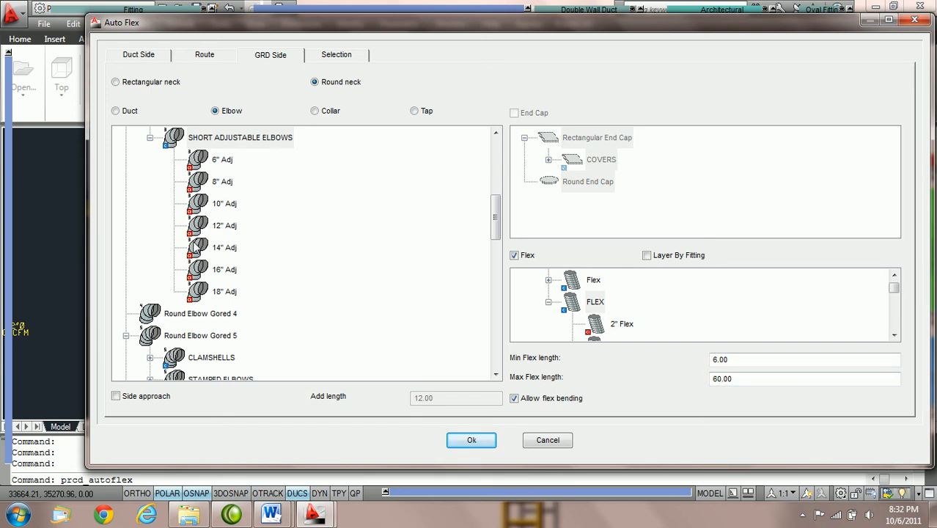
left_click(470, 442)
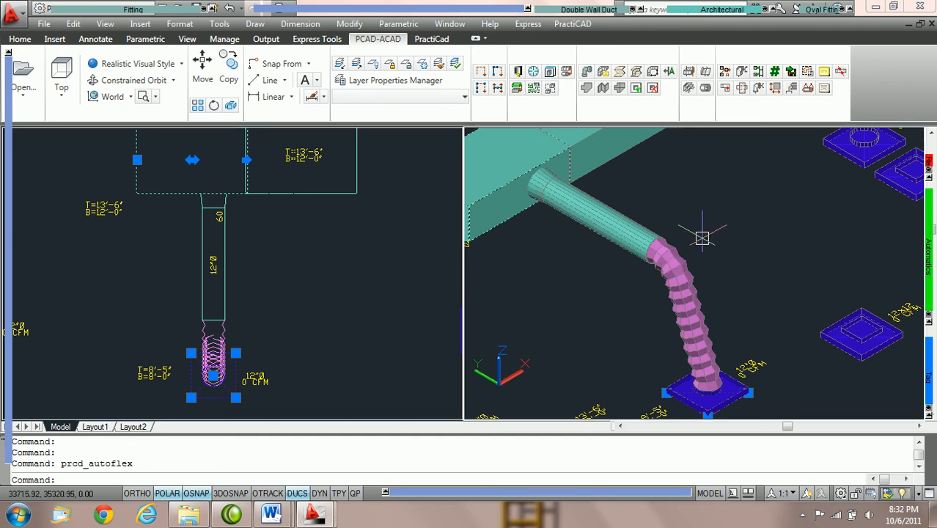
key("Escape")
key("ctrl+z")
key("ctrl+z")
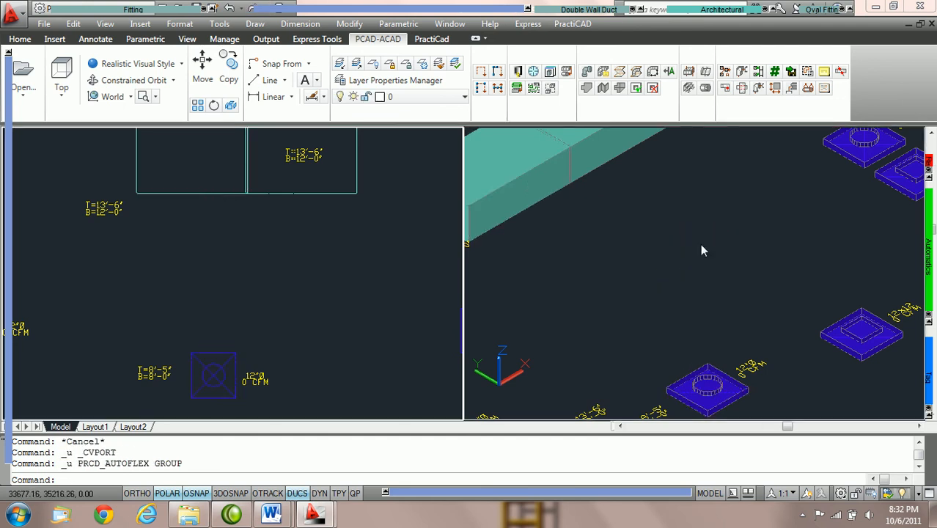
Step: Connect the 12-inch diffuser to the main duct section with Auto Flex, turning off Allow flex bending on the GRD side
left_click(210, 194)
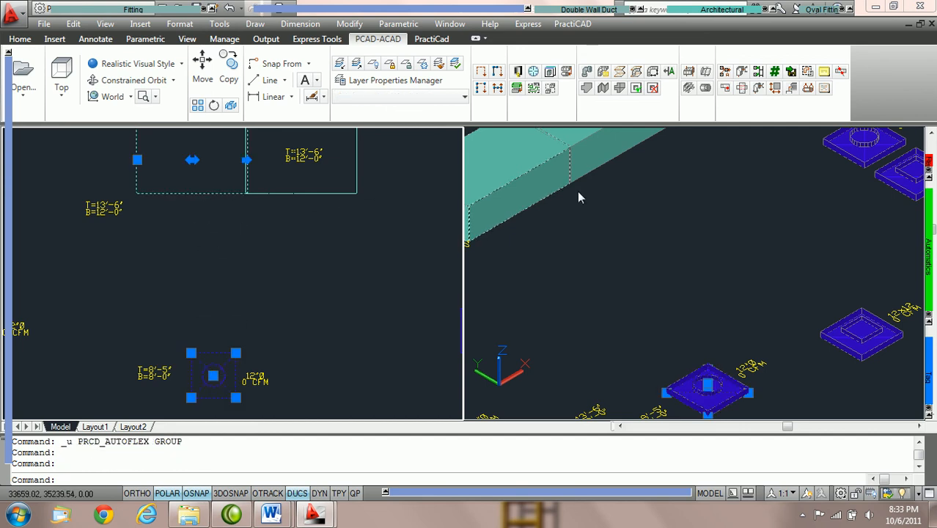
left_click(757, 73)
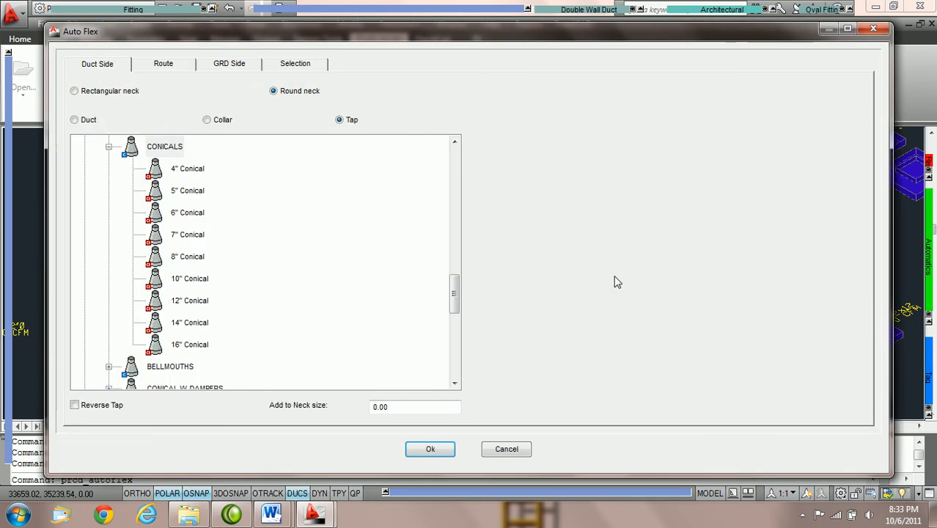
left_click(236, 67)
left_click(272, 90)
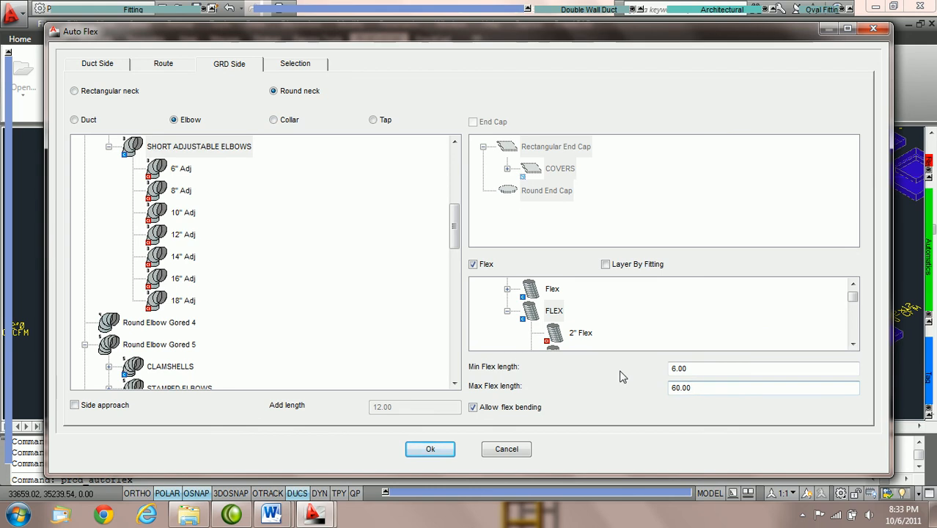
left_click(473, 408)
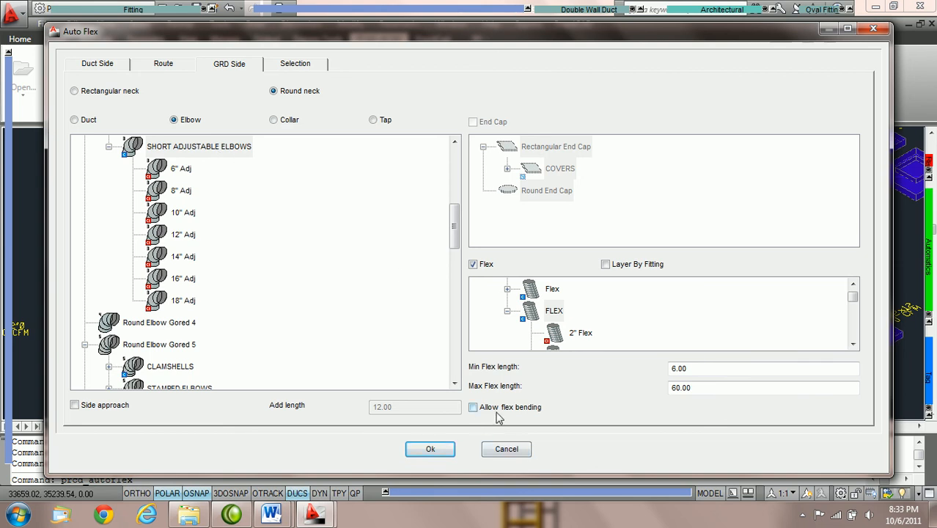
left_click(431, 448)
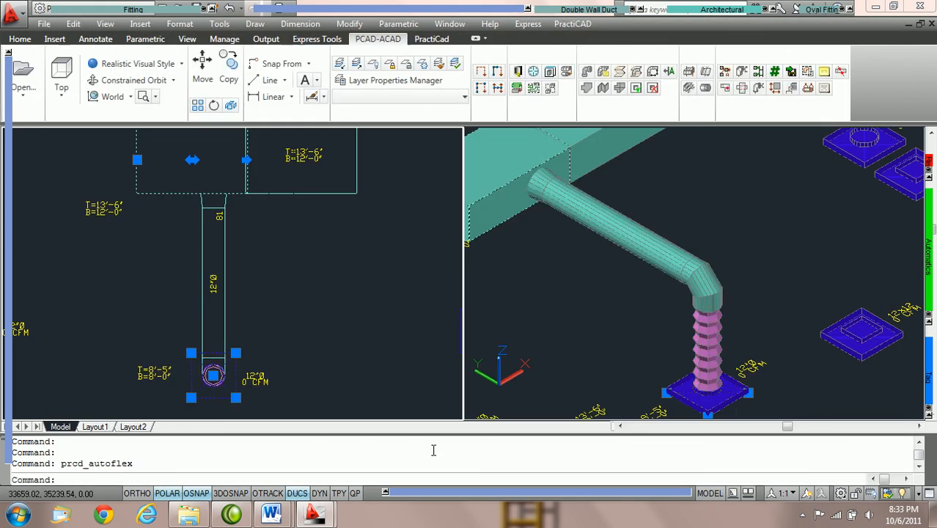
Step: Check the length of the unbent flex piece in its properties and examine how it meets the elbow and diffuser
key("Escape")
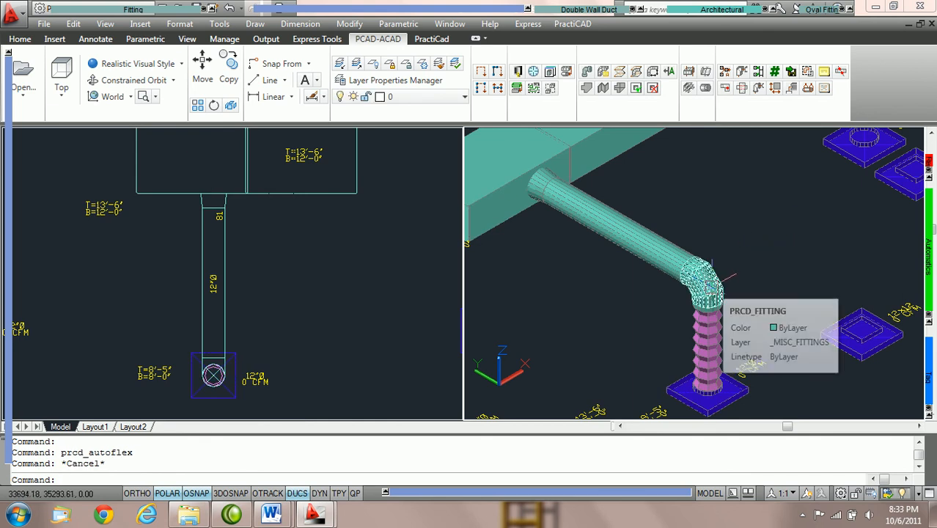
double_click(722, 361)
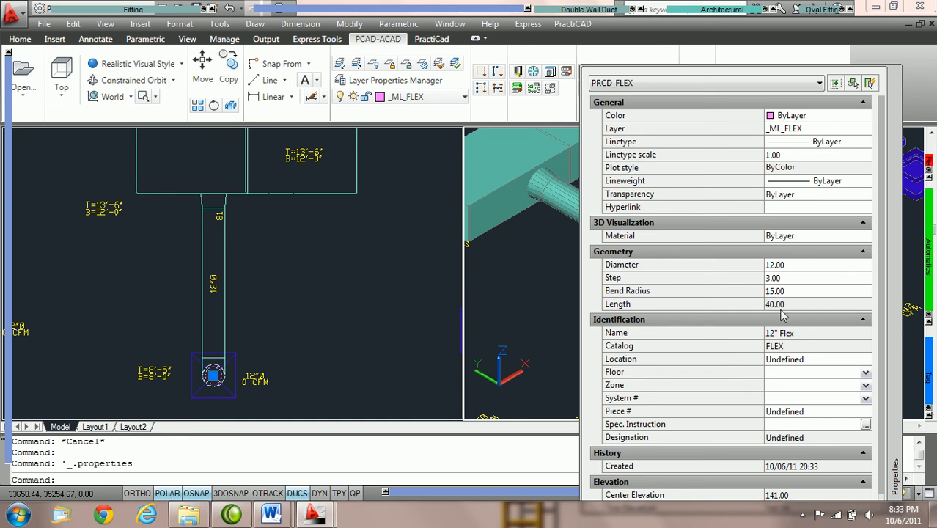
left_click(894, 81)
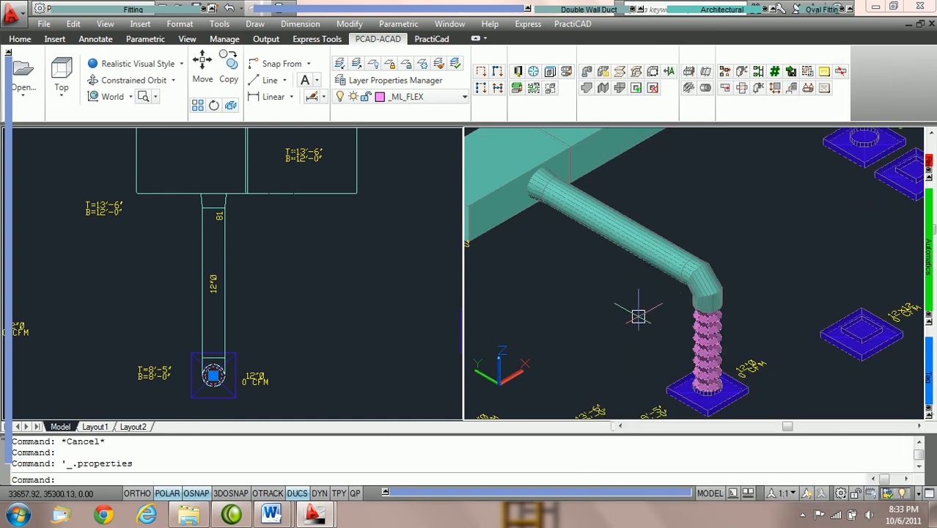
key("Escape")
scroll(641, 323, "up", 2)
scroll(621, 272, "down", 3)
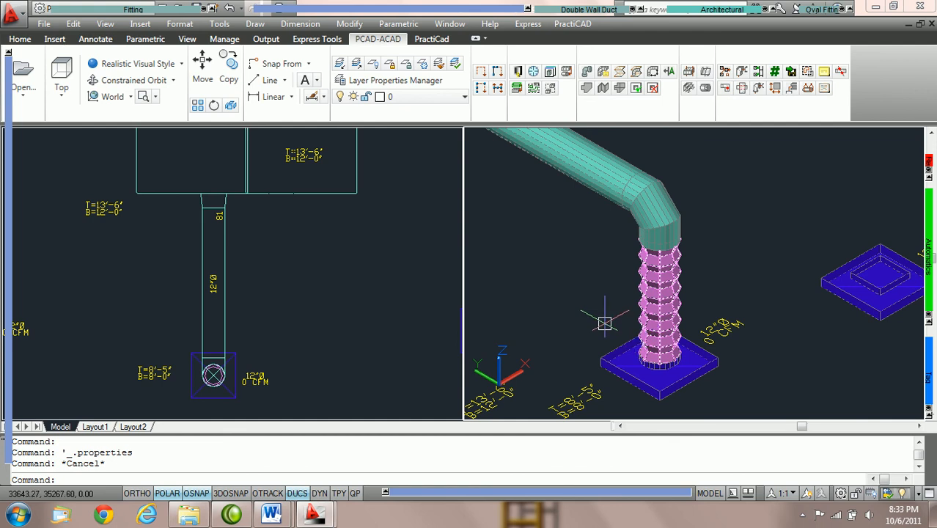
scroll(588, 274, "down", 2)
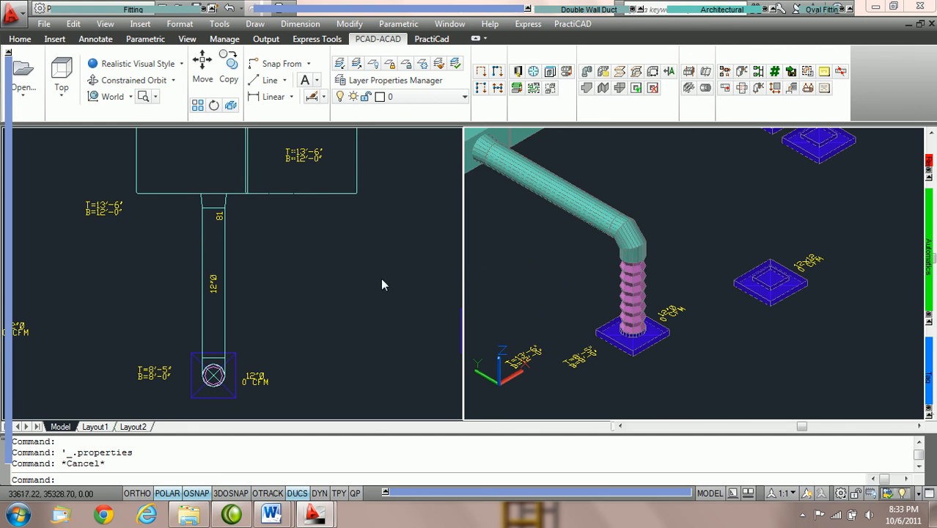
Step: Connect the selected 12-inch diffuser to the main duct with Flex and Allow flex bending on and Layer By Fitting off
left_click(322, 310)
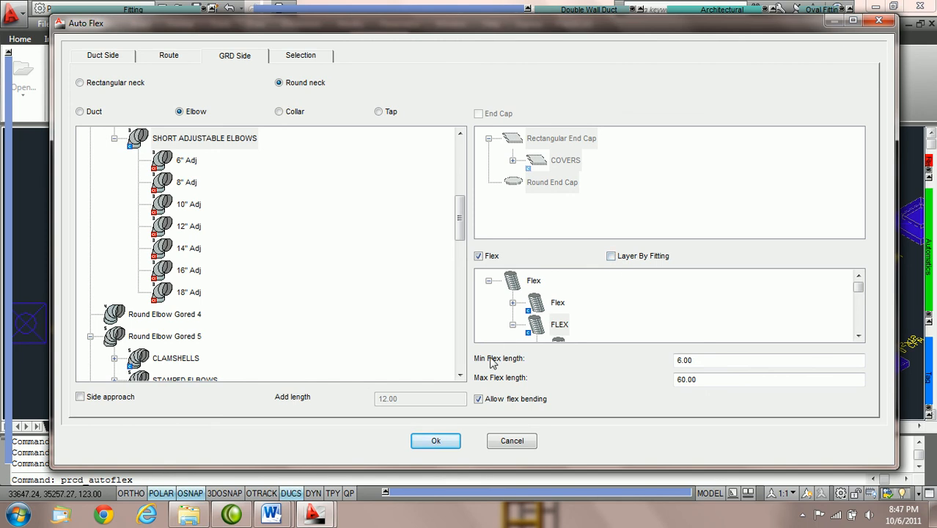
left_click_drag(376, 20, 618, 17)
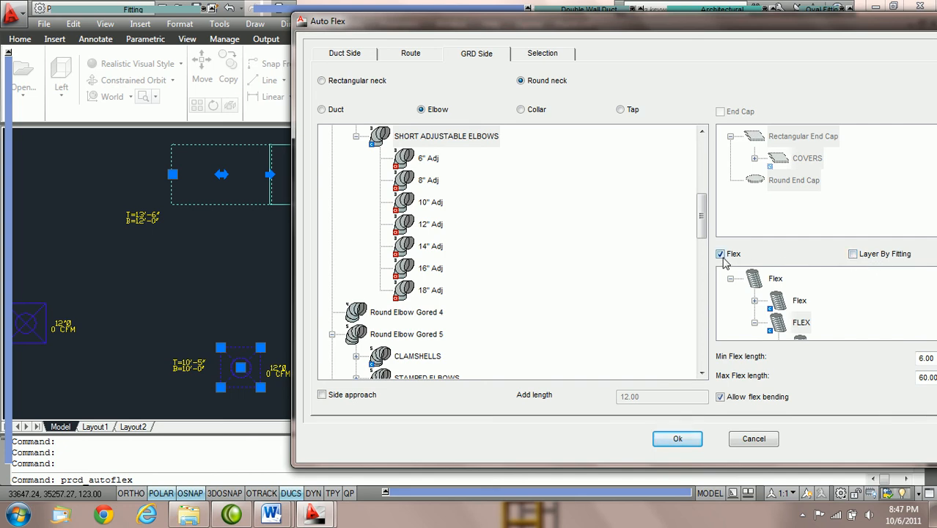
left_click(677, 439)
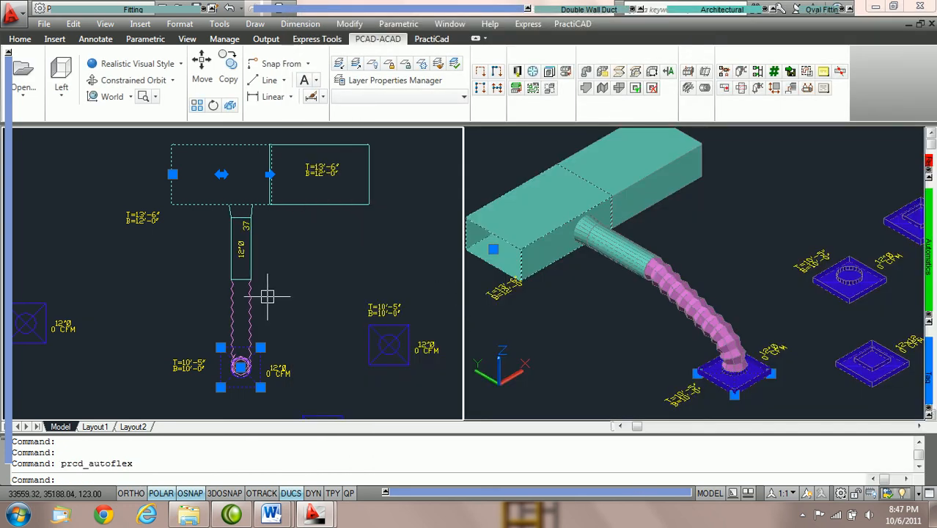
Step: Check which layer the newly connected bending flex is on
key("Escape")
left_click(247, 323)
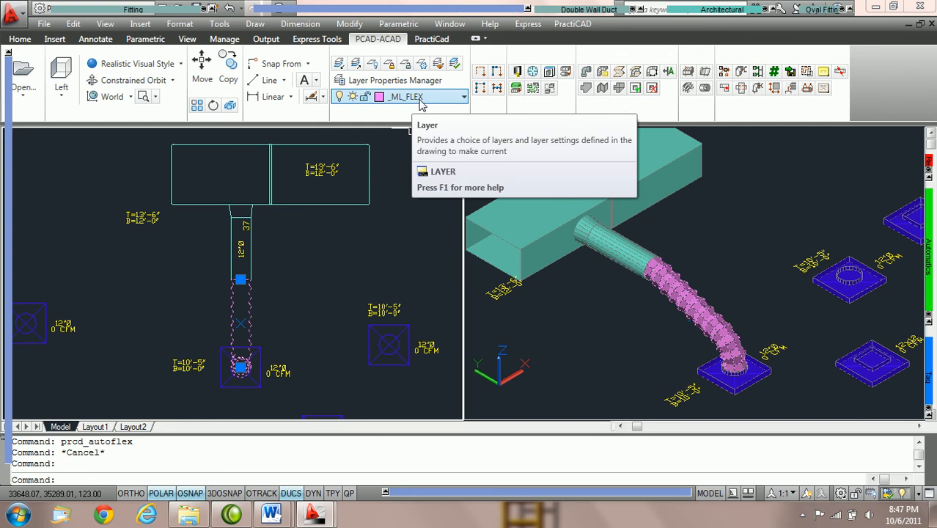
key("Escape")
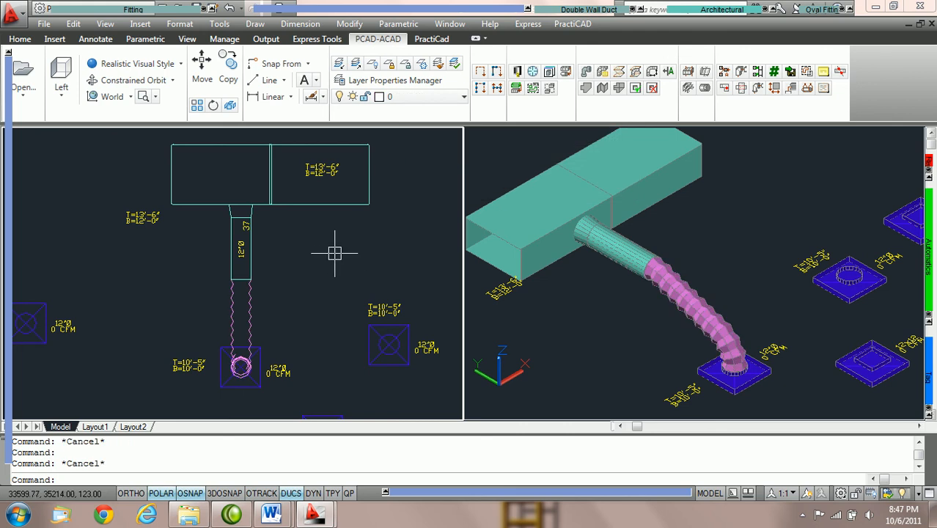
Step: Undo the flex connection and reconnect the diffuser to the main duct with Layer By Fitting enabled on the GRD side
key("ctrl+z")
left_click(227, 354)
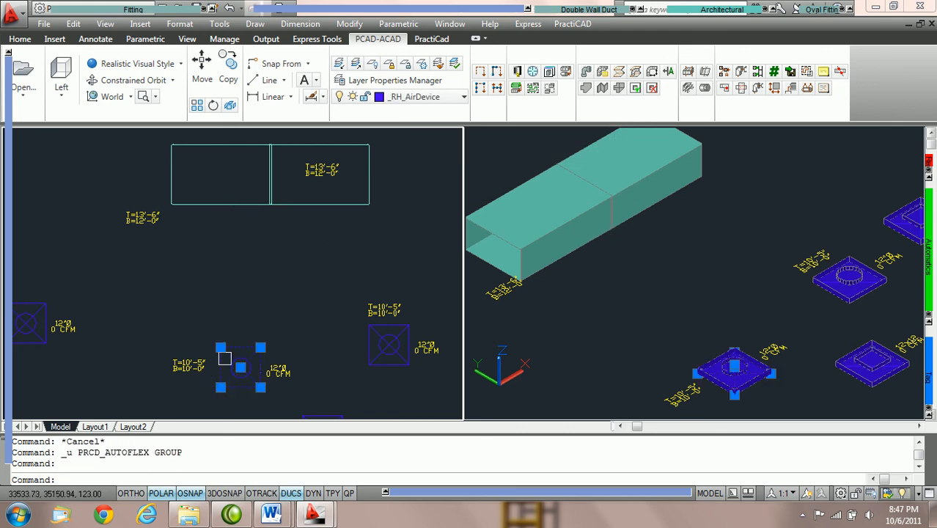
left_click(226, 204)
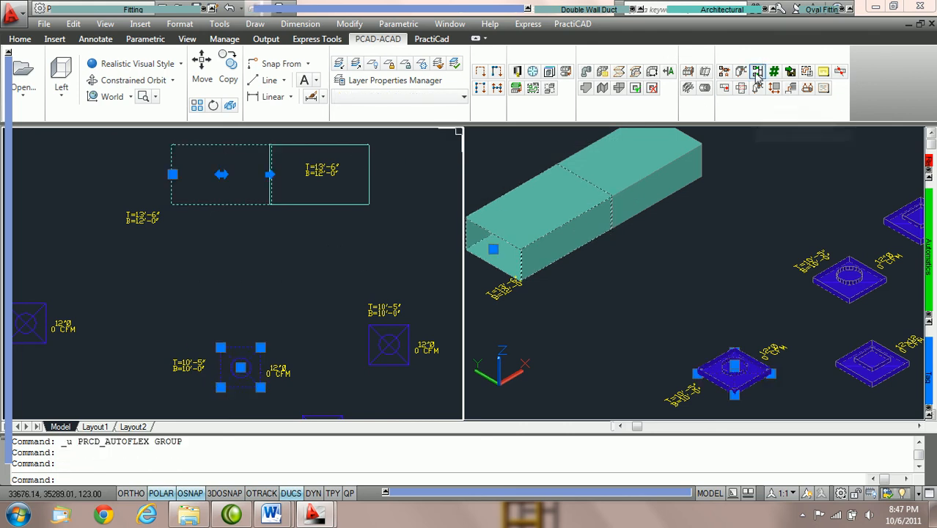
left_click(758, 78)
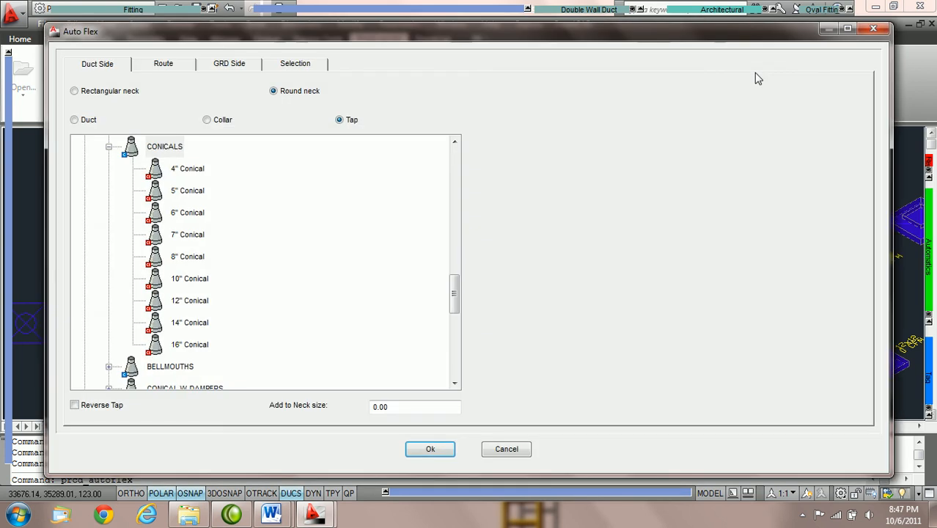
left_click(243, 67)
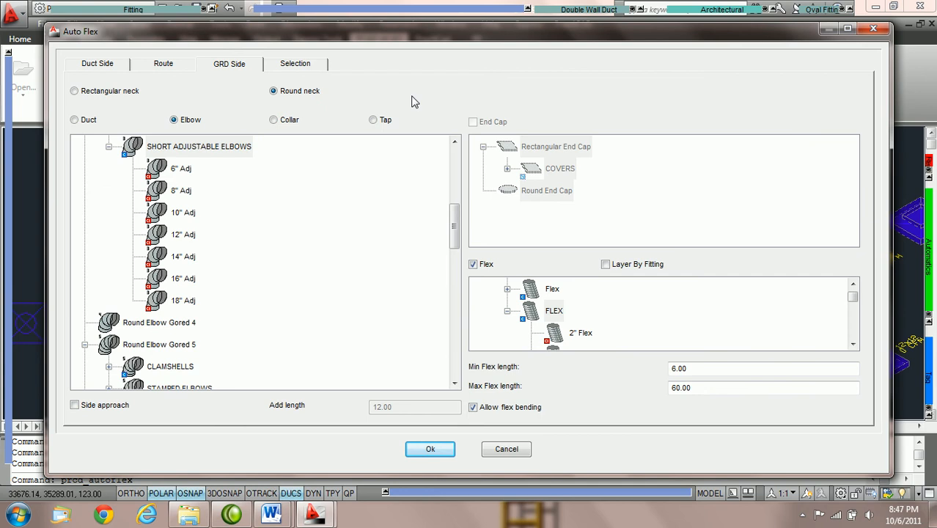
left_click(606, 264)
left_click(430, 448)
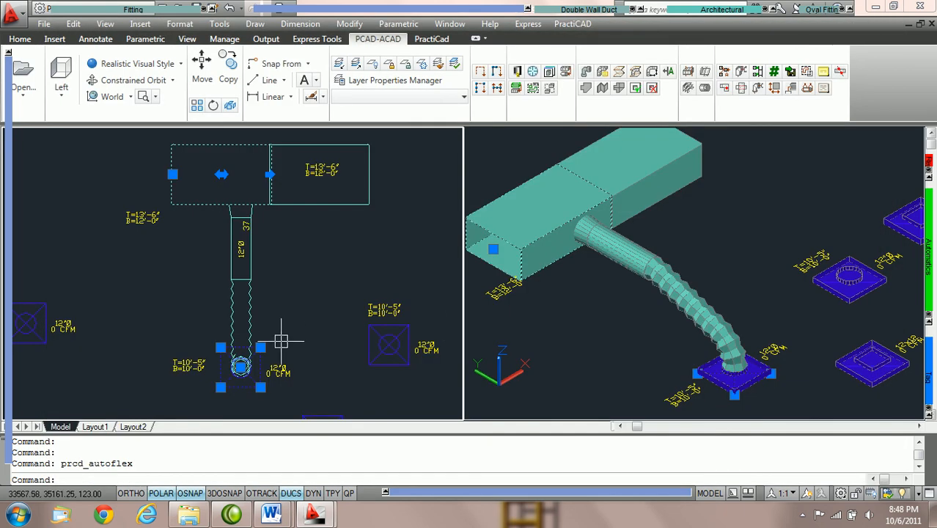
Step: Check the layer of the flex reconnected with Layer By Fitting
key("Escape")
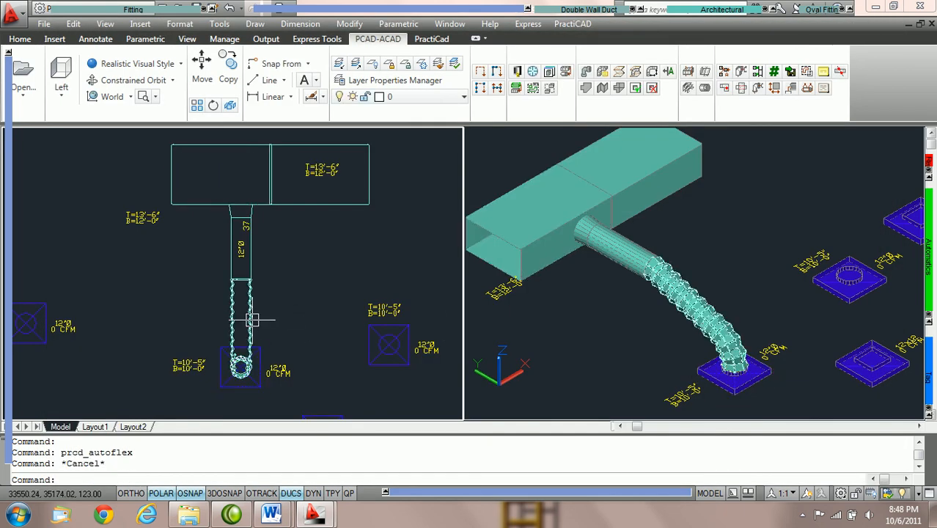
left_click(253, 321)
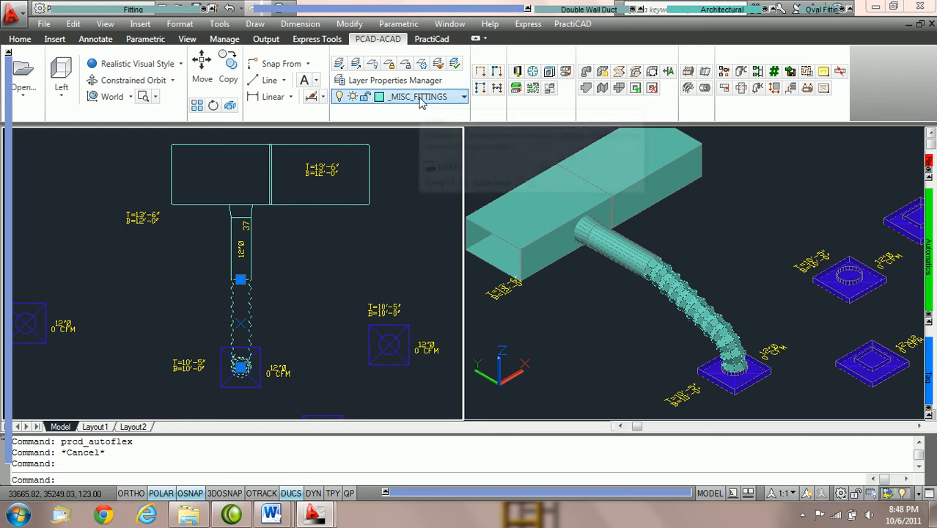
key("Escape")
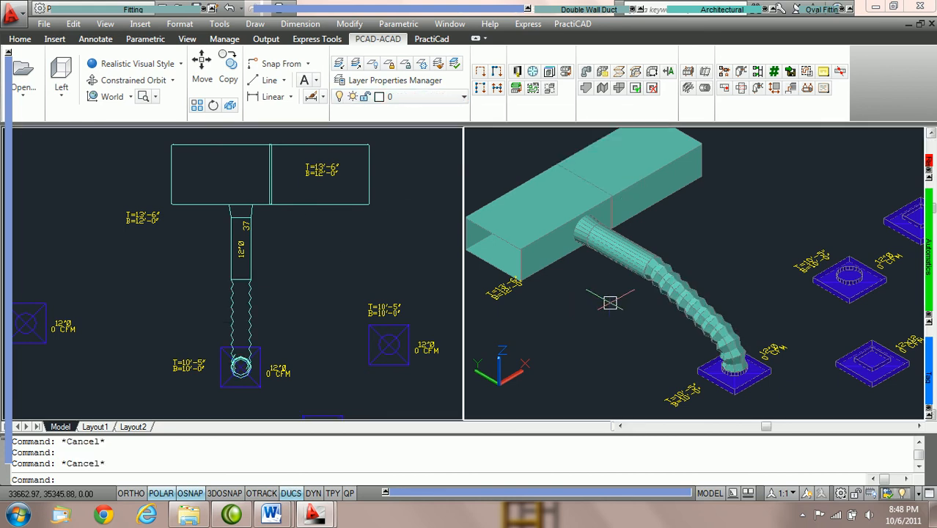
Step: Compare the layer of the main duct segment with the layer of the flex connected to the diffuser
mouse_move(544, 242)
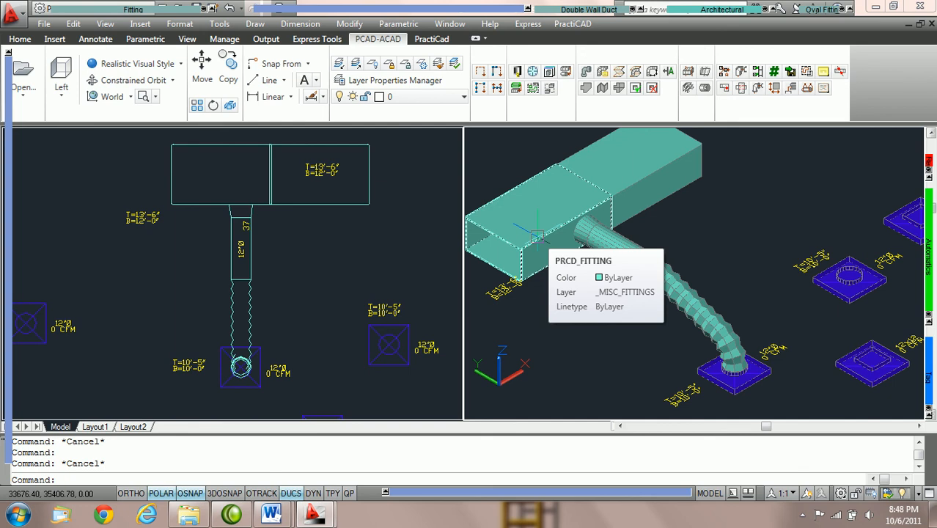
left_click(538, 236)
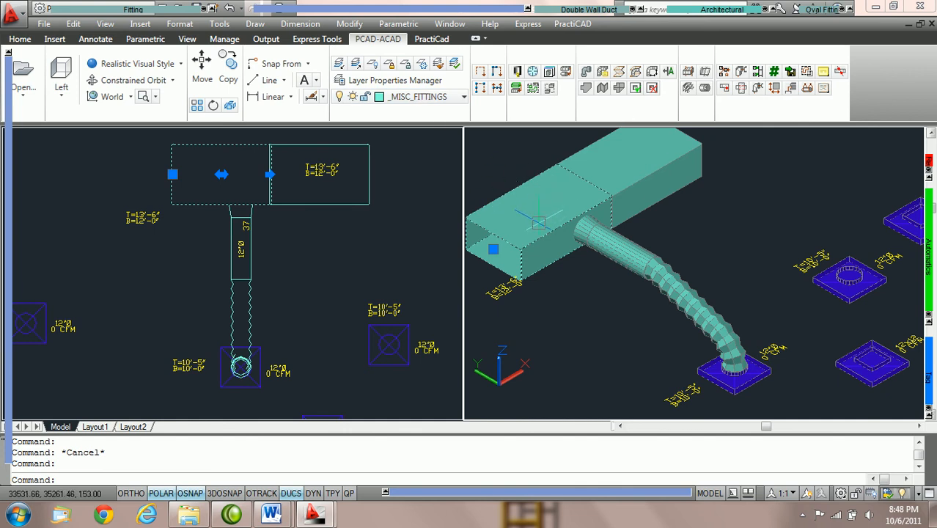
key("Escape")
left_click(708, 331)
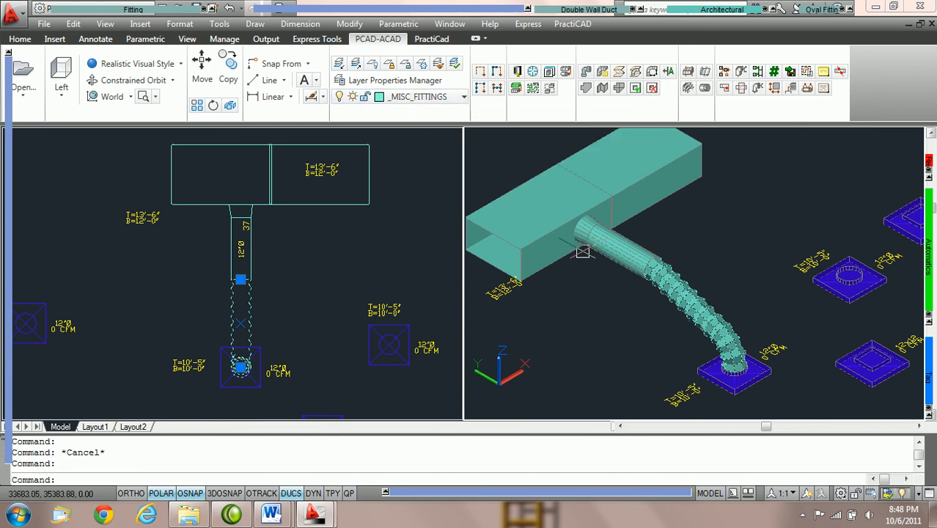
key("Escape")
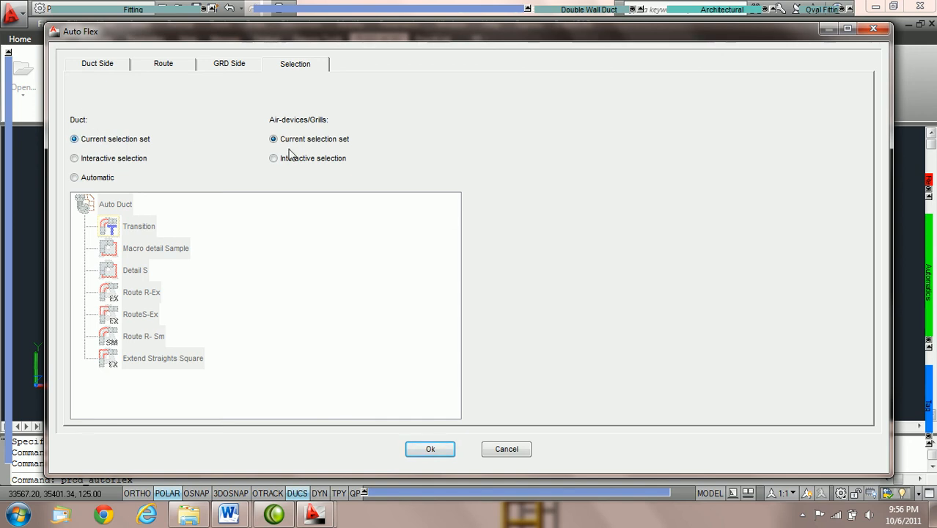
Step: Review the Auto Flex selection options alongside the duct run and diffusers in the drawing, and close the settings
left_click_drag(303, 31, 802, 69)
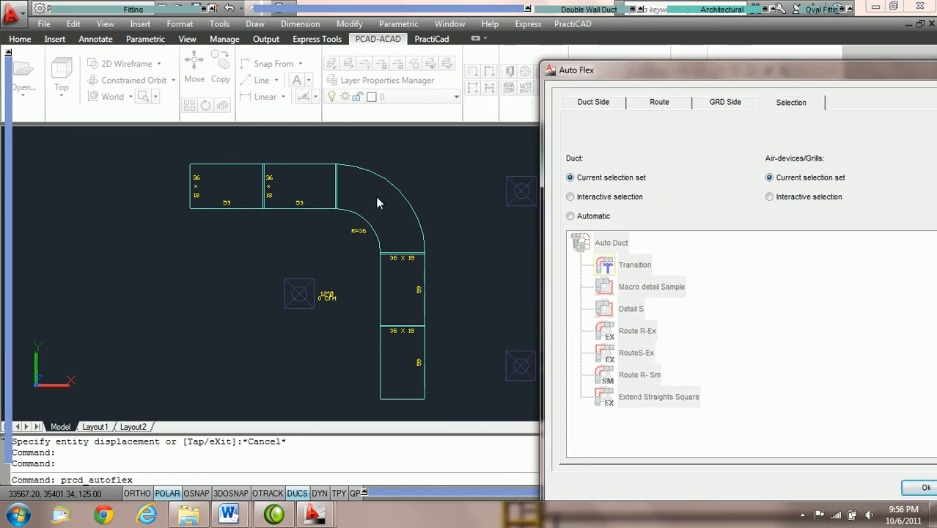
left_click_drag(652, 68, 176, 19)
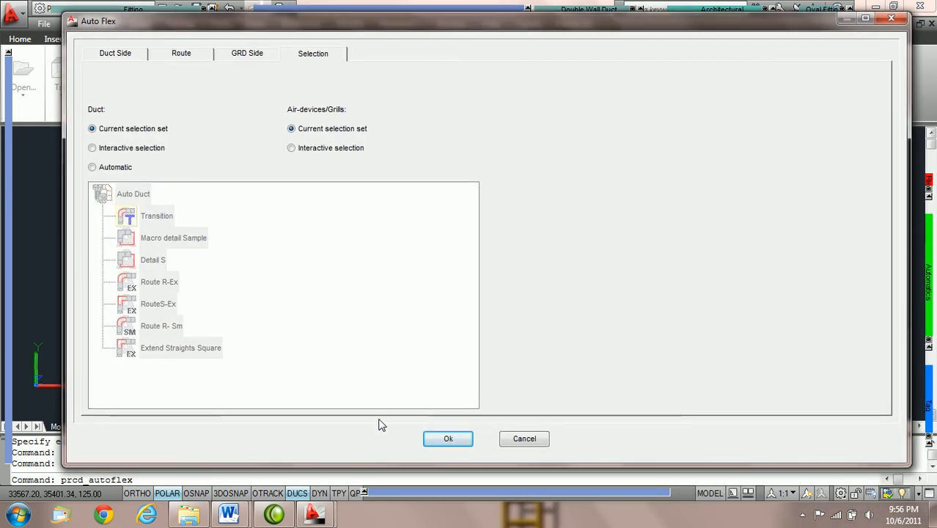
left_click(448, 438)
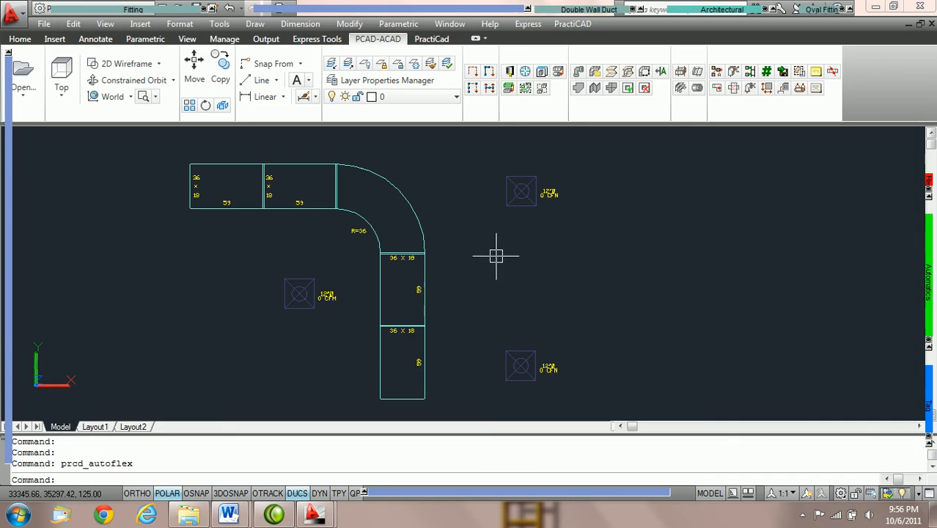
Step: Connect all three 12-inch diffusers to the duct run with Auto Flex, using Current selection set for both ducts and air devices
left_click(579, 389)
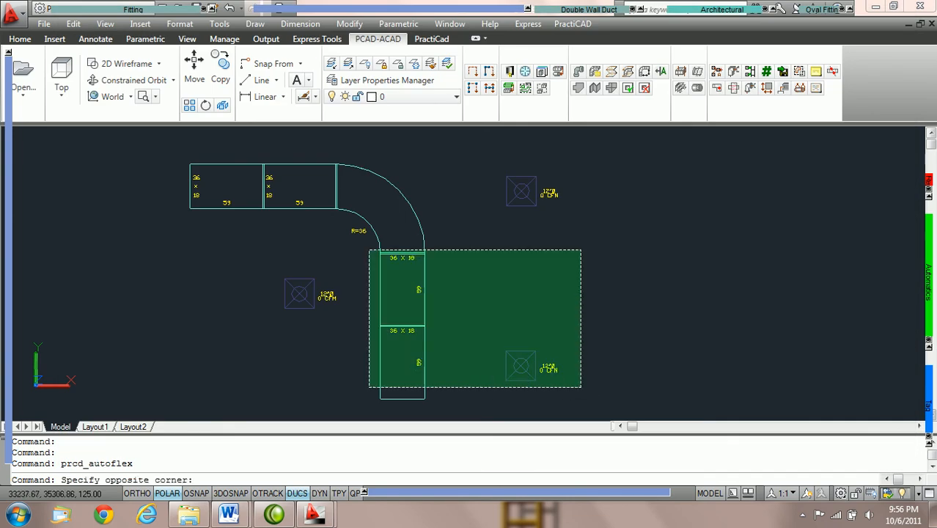
left_click(208, 142)
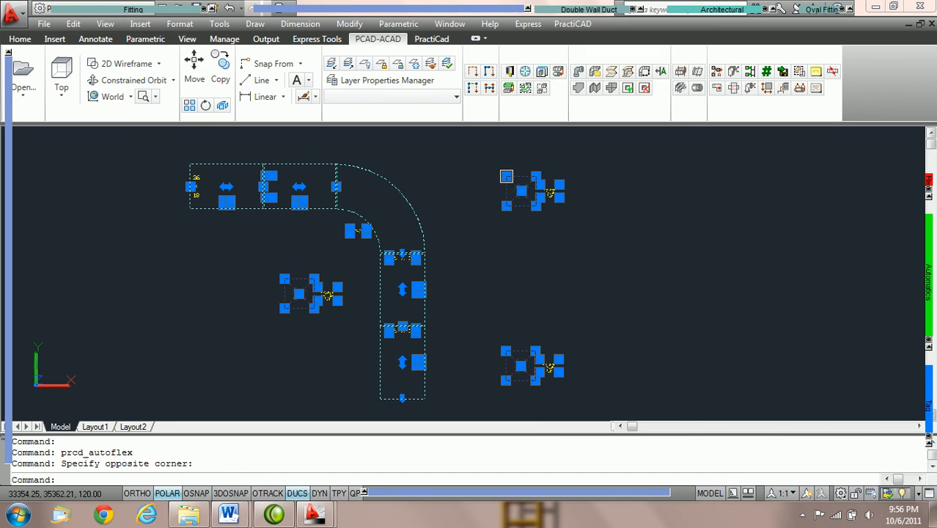
left_click(749, 73)
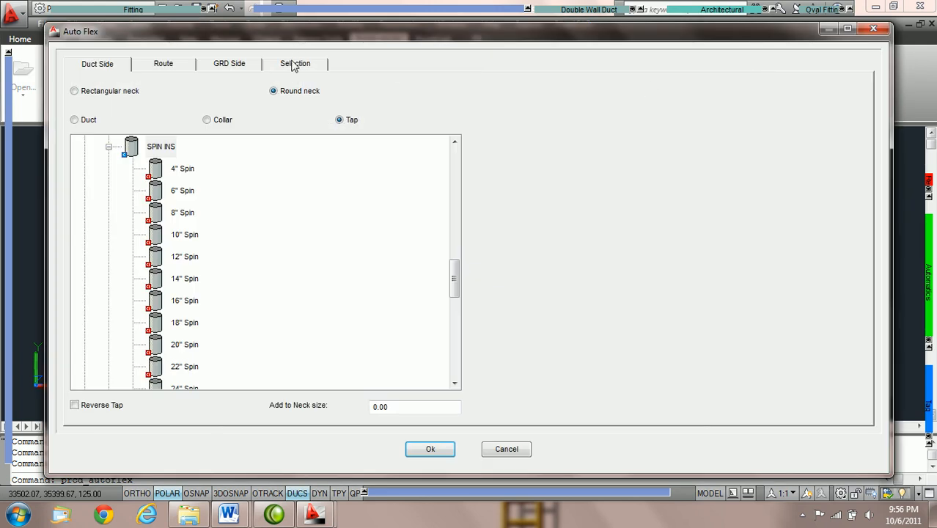
left_click(293, 64)
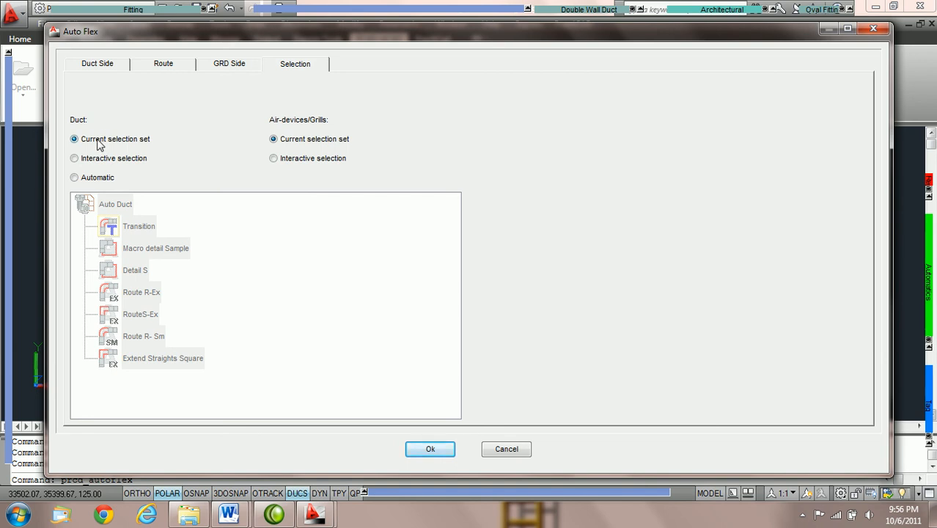
left_click(430, 450)
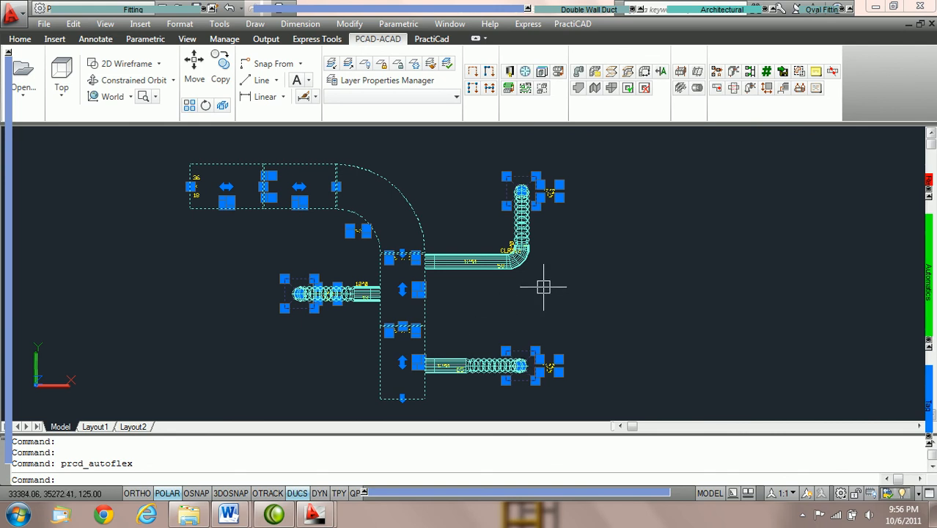
key("Escape")
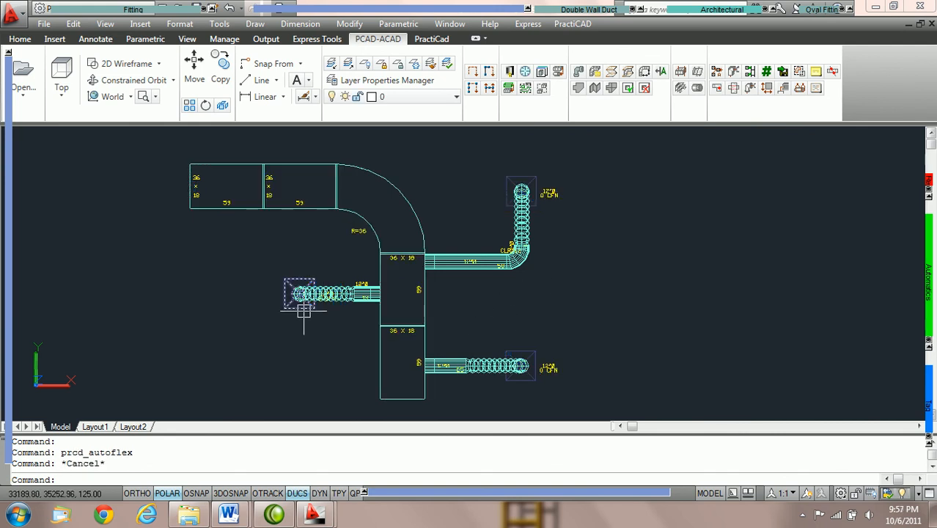
Step: Inspect the three flex connections on the duct run and undo them
scroll(304, 310, "up", 2)
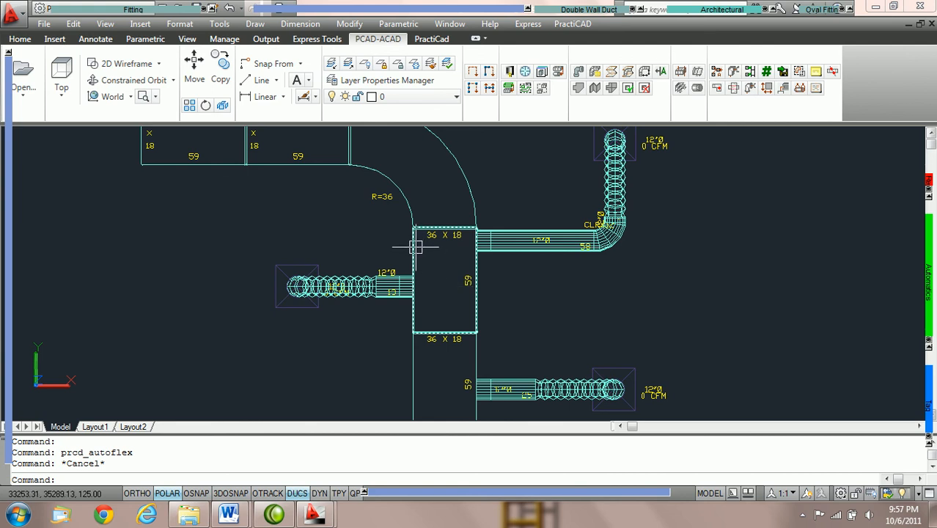
scroll(415, 246, "down", 2)
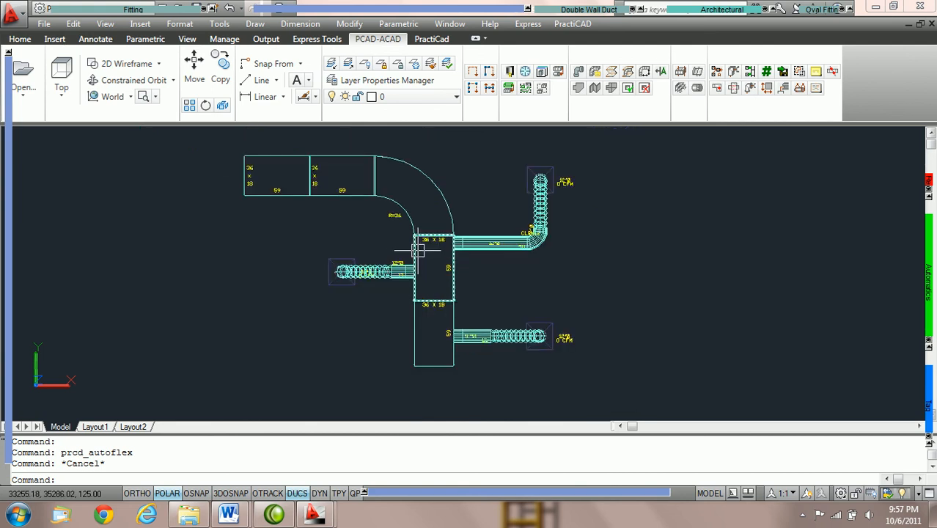
mouse_move(325, 255)
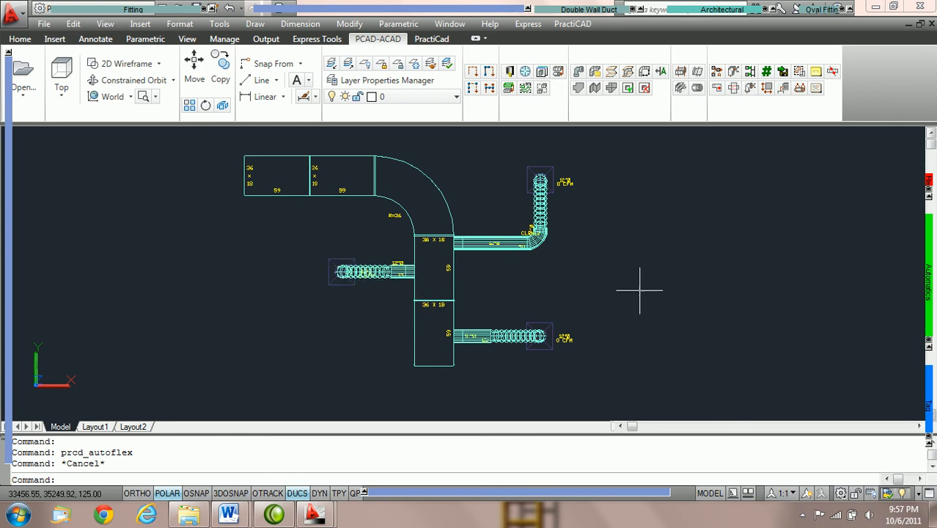
key("ctrl+z")
key("ctrl+z")
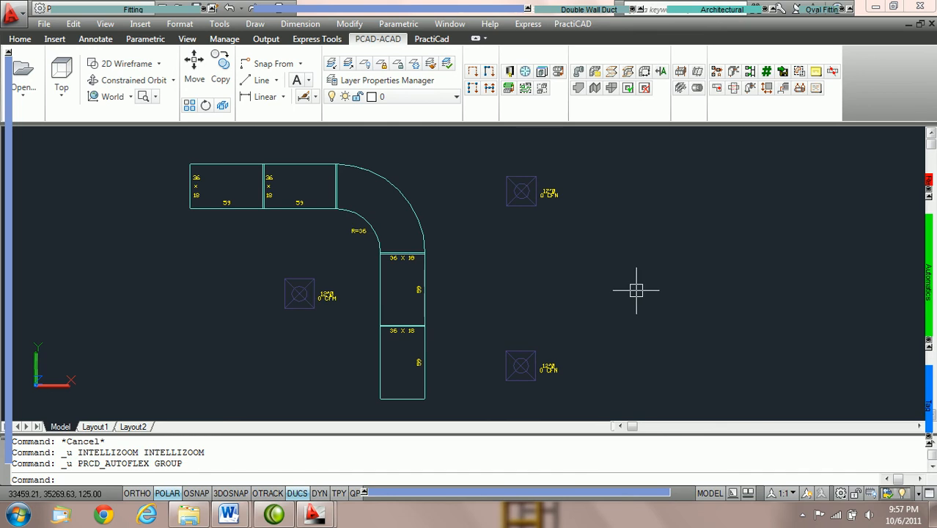
Step: Start Auto Flex with Interactive selection for both the duct and the air-devices/grills
middle_click_drag(582, 253, 575, 253)
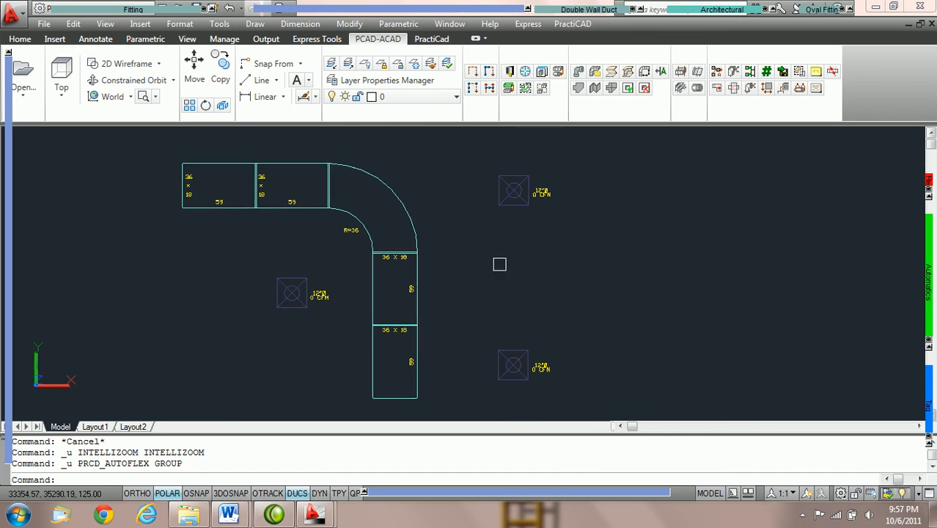
left_click(750, 72)
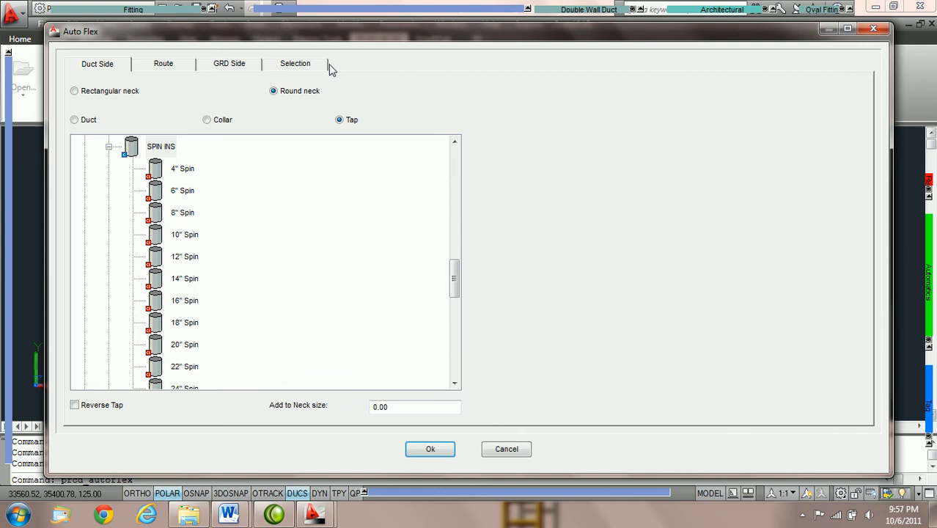
left_click(321, 67)
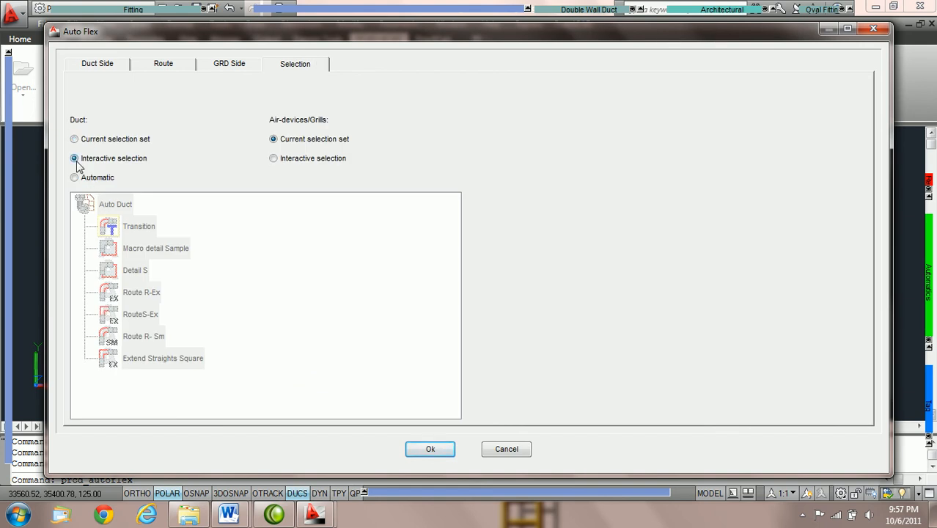
left_click(273, 159)
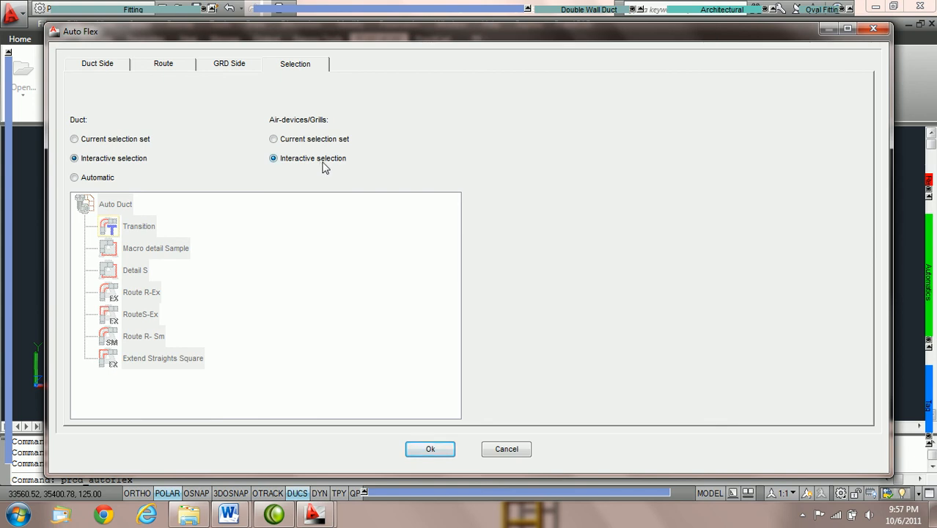
left_click(431, 450)
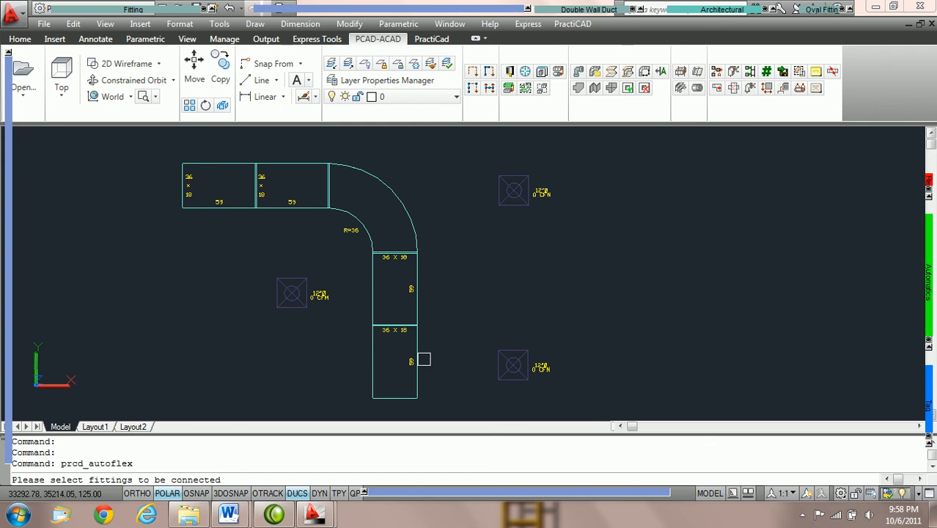
Step: Select the whole duct run, including the radius elbow and both straight legs, as the fittings to connect
left_click(418, 345)
left_click(415, 296)
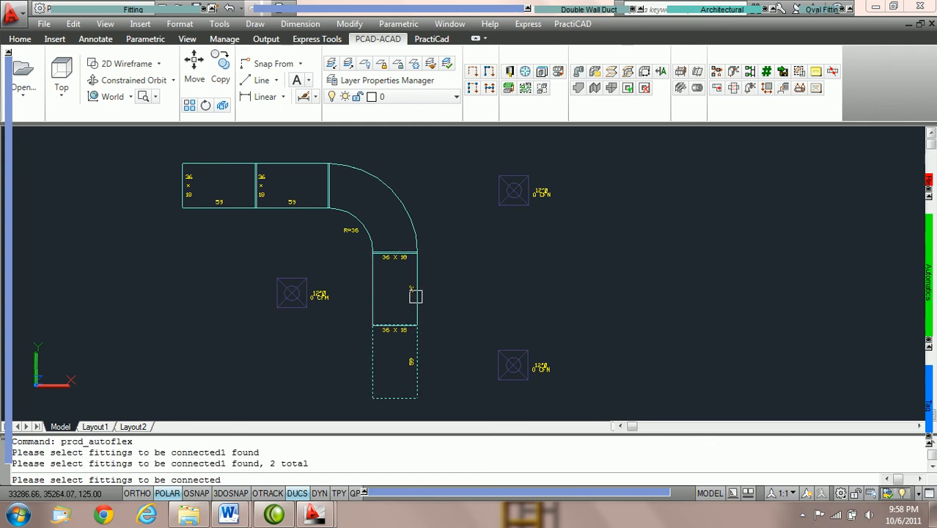
left_click(444, 254)
left_click(160, 152)
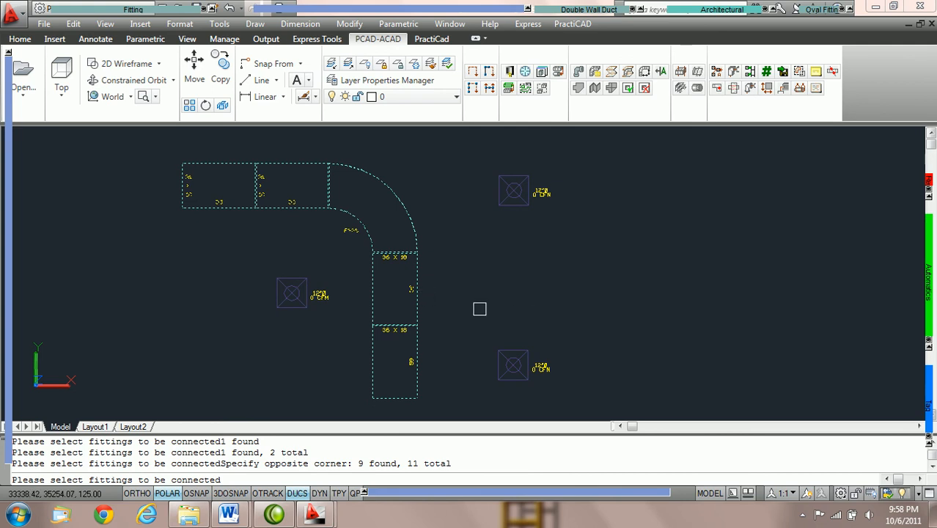
key("Return")
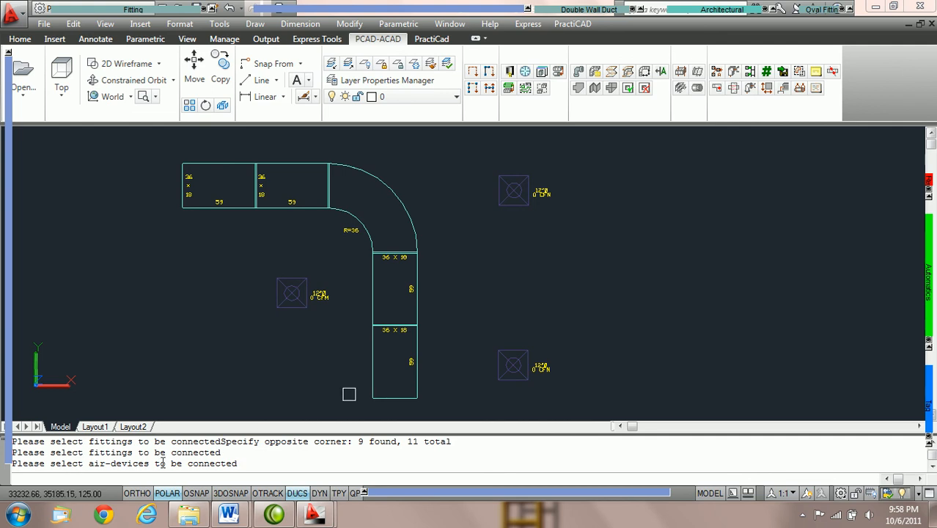
Step: Select the three 12-inch diffusers as the air devices and connect them to the duct run
left_click(511, 364)
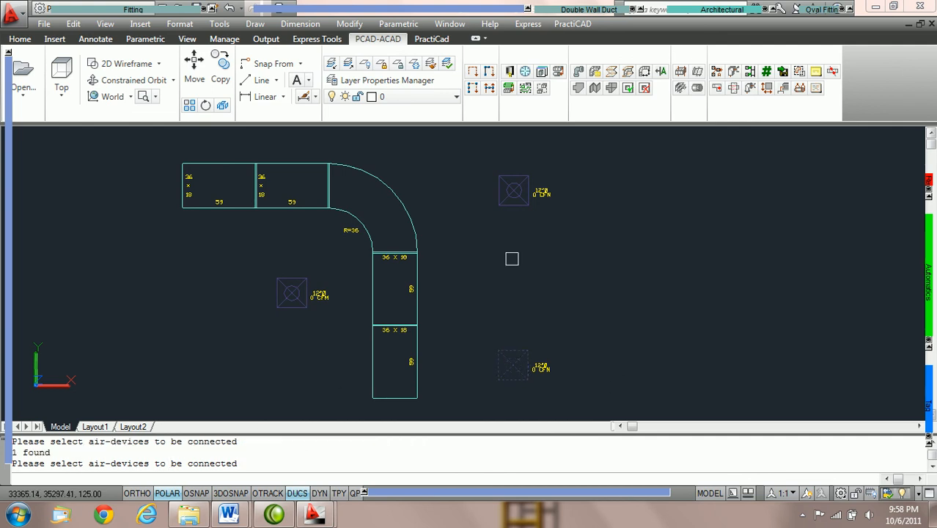
left_click(514, 190)
left_click(282, 293)
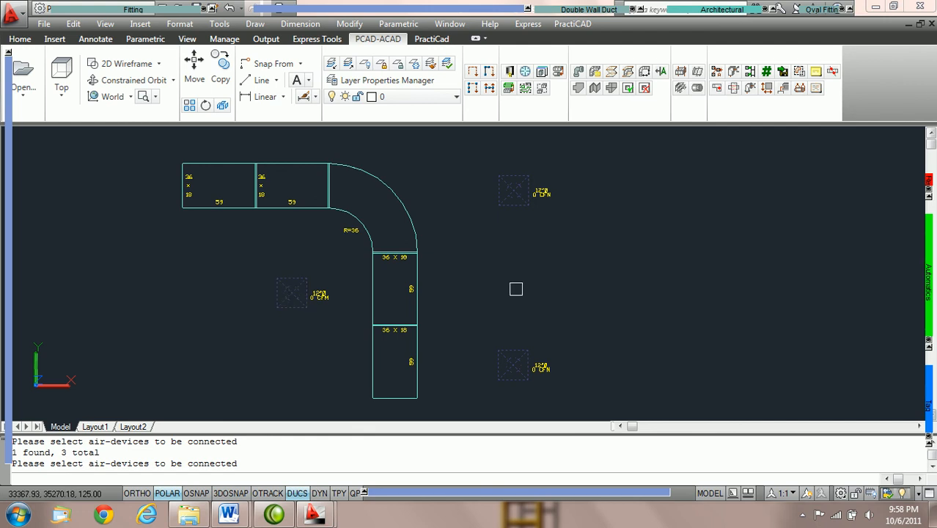
key("Return")
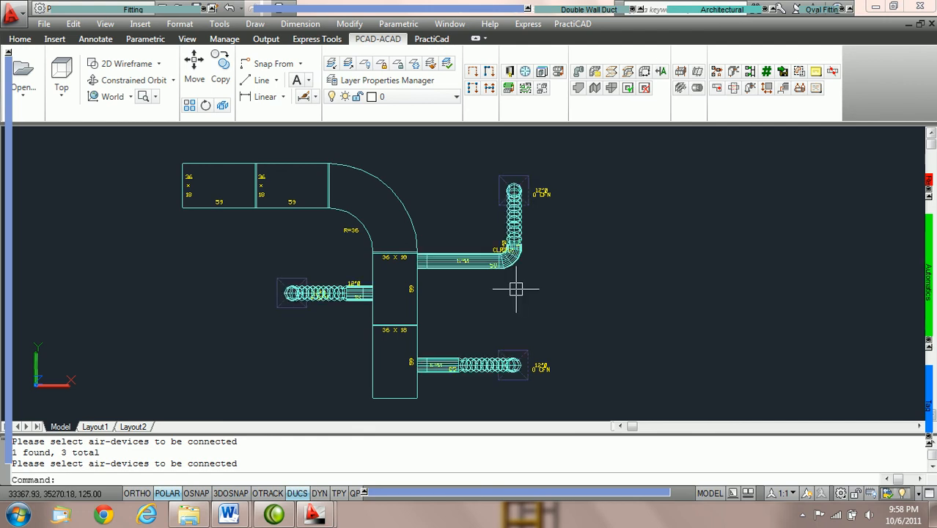